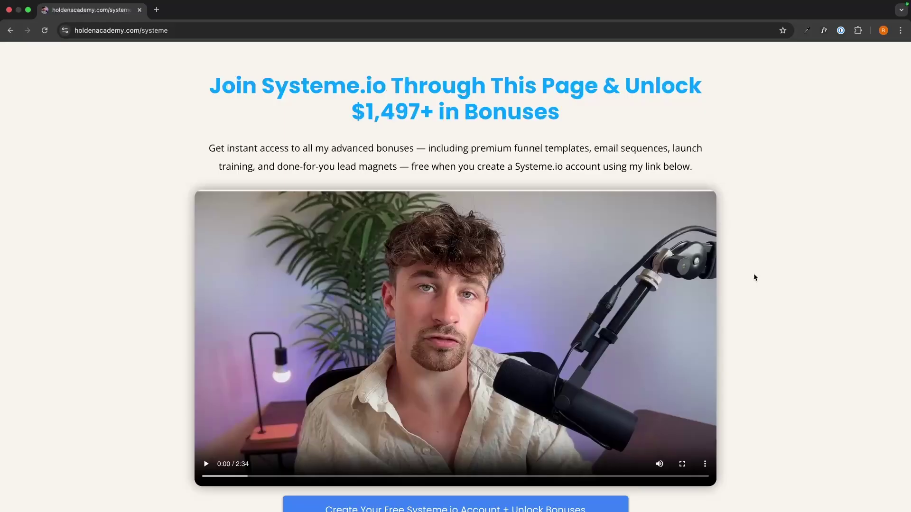
Step: Review the bonuses offered with a free Systeme.io account, from the Bonus Funnel Pack to the Done-For-You Lead Magnets
scroll(755, 277, down, 10)
triple_click(532, 222)
shift+click(616, 224)
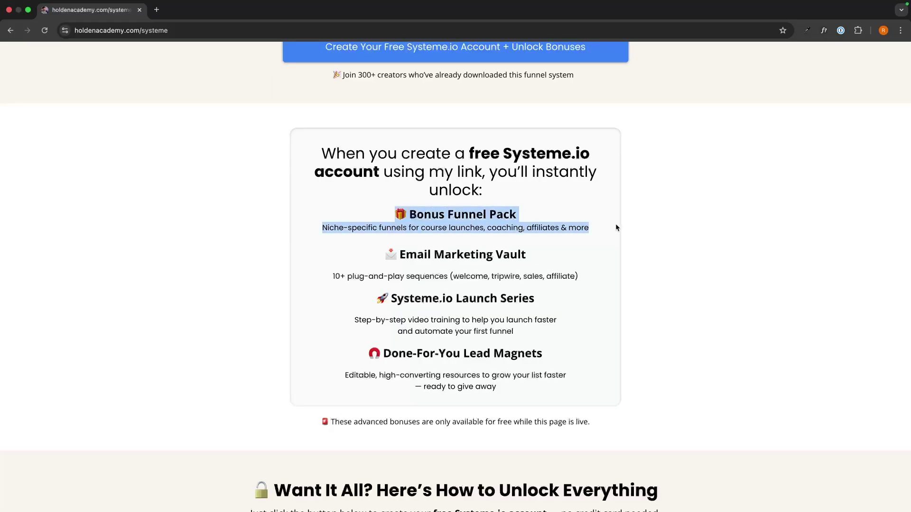
click(586, 244)
triple_click(588, 264)
shift+click(622, 273)
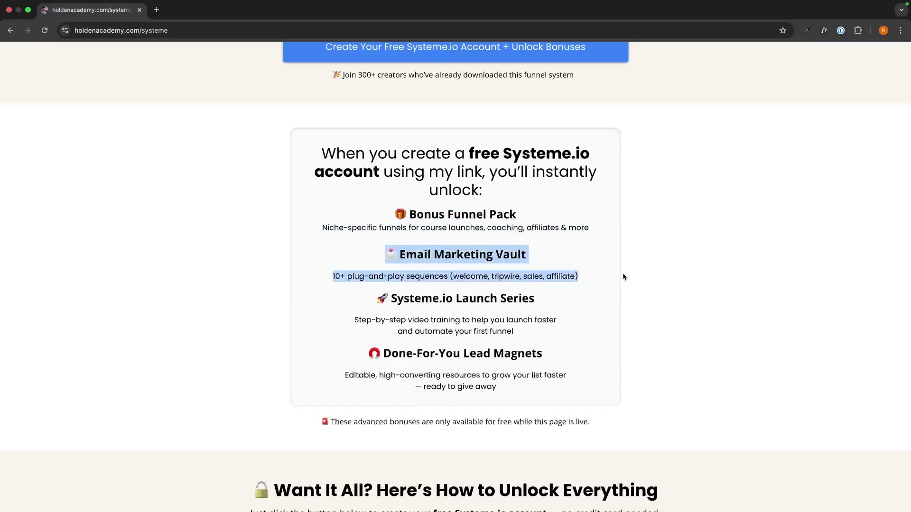
click(598, 279)
triple_click(348, 295)
shift+click(548, 335)
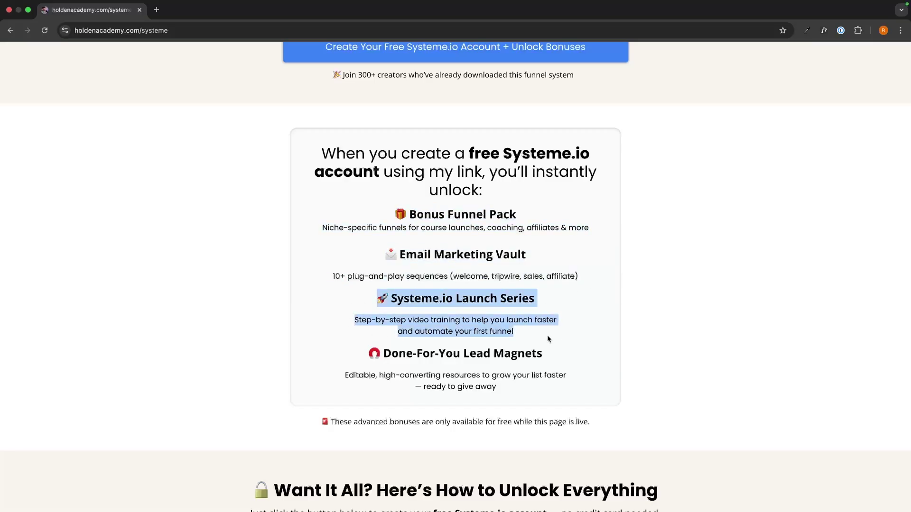
scroll(564, 345, down, 1)
click(390, 347)
triple_click(390, 348)
shift+click(497, 386)
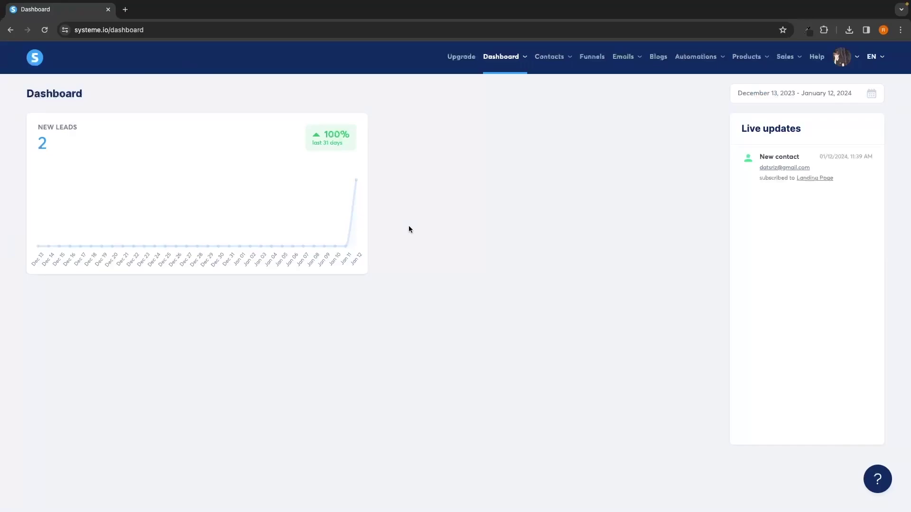
mouse_move(505, 67)
drag(741, 129, 805, 132)
click(810, 126)
Step: Delete the Test 123 funnel from the account's funnels
click(594, 60)
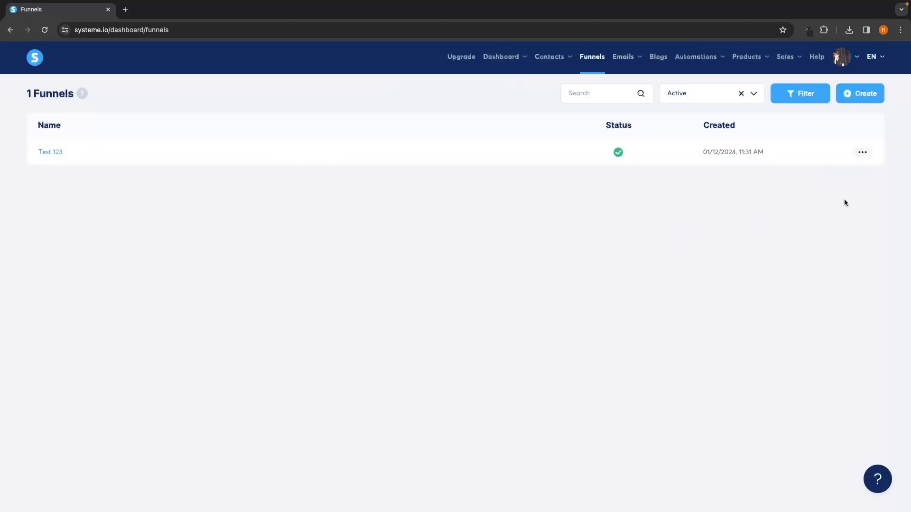
click(863, 152)
click(821, 244)
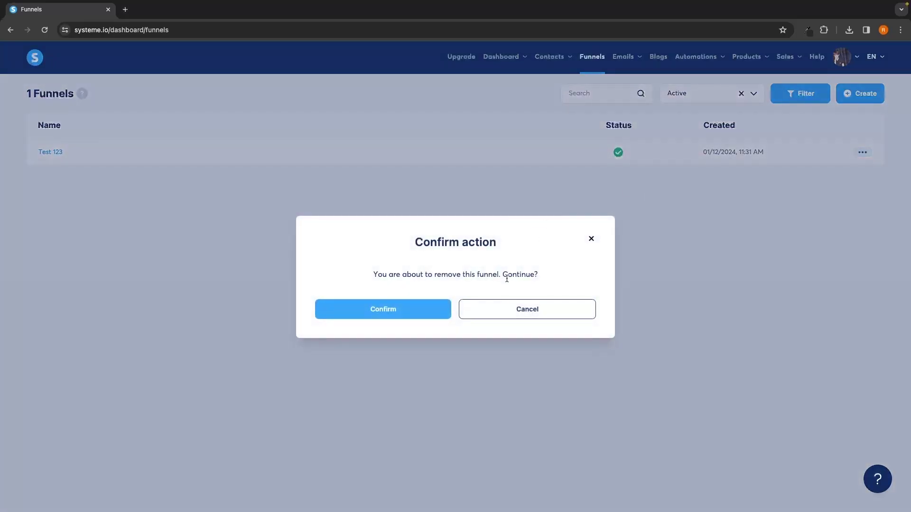
click(411, 314)
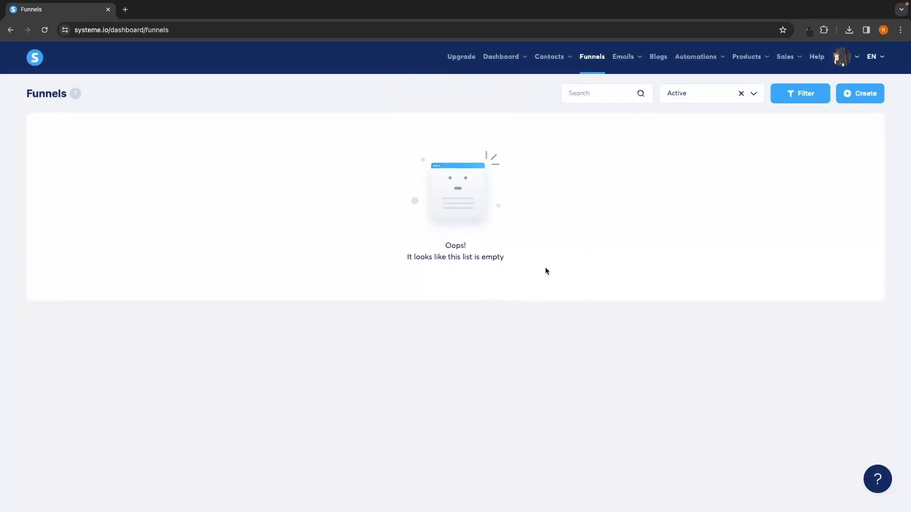
drag(403, 261, 516, 261)
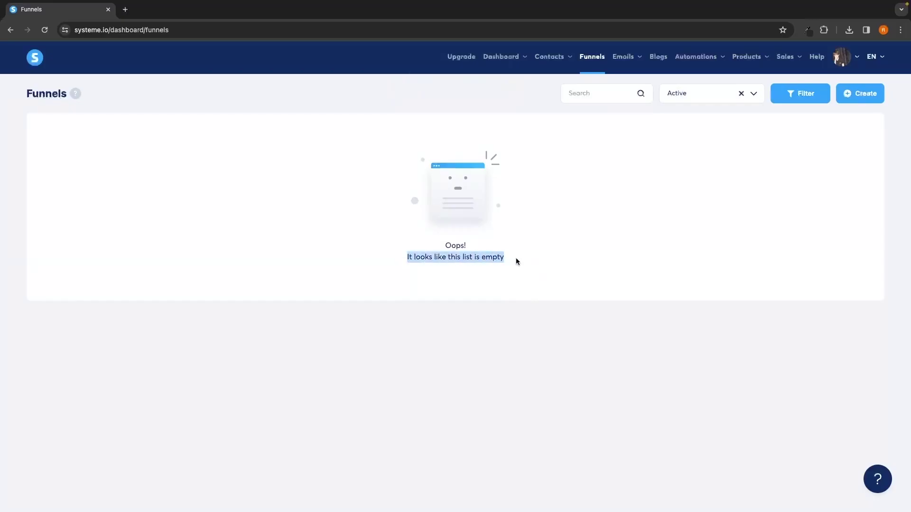
click(517, 261)
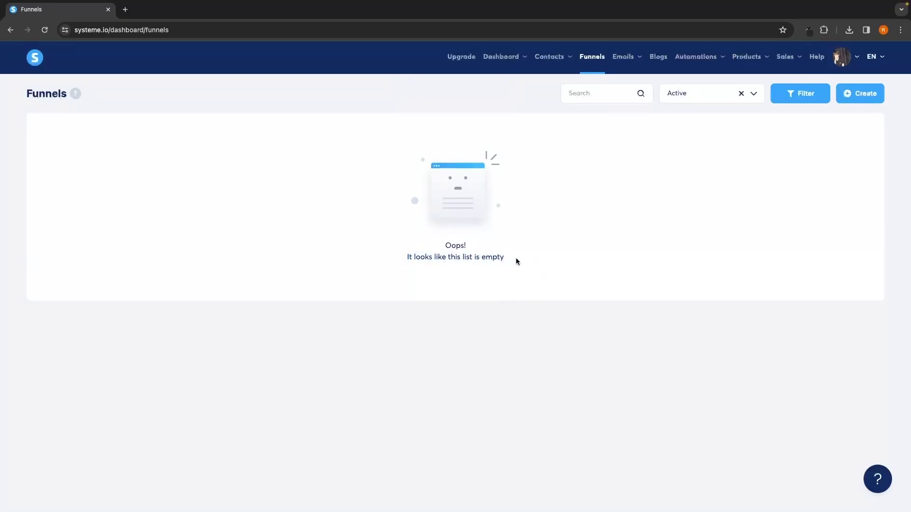
Step: Start a new funnel named Marketing Book with Sell as its goal
click(864, 97)
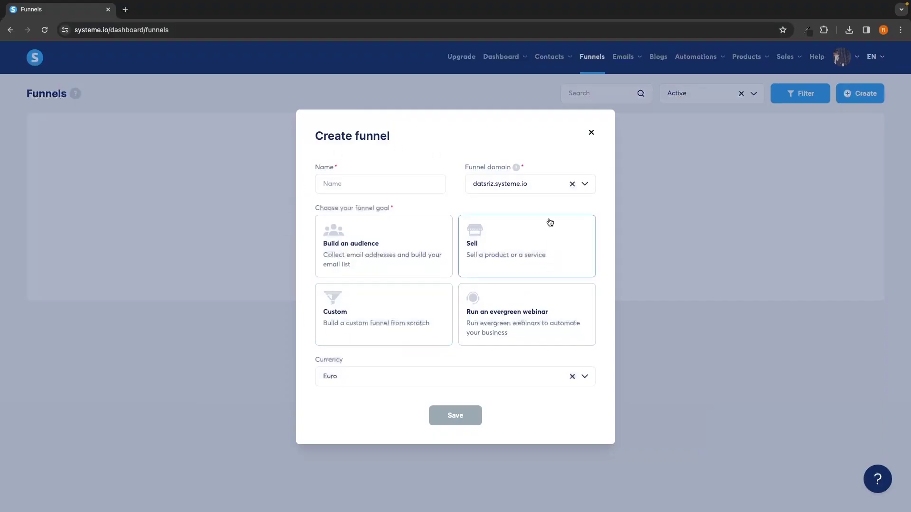
drag(314, 207, 414, 210)
click(414, 210)
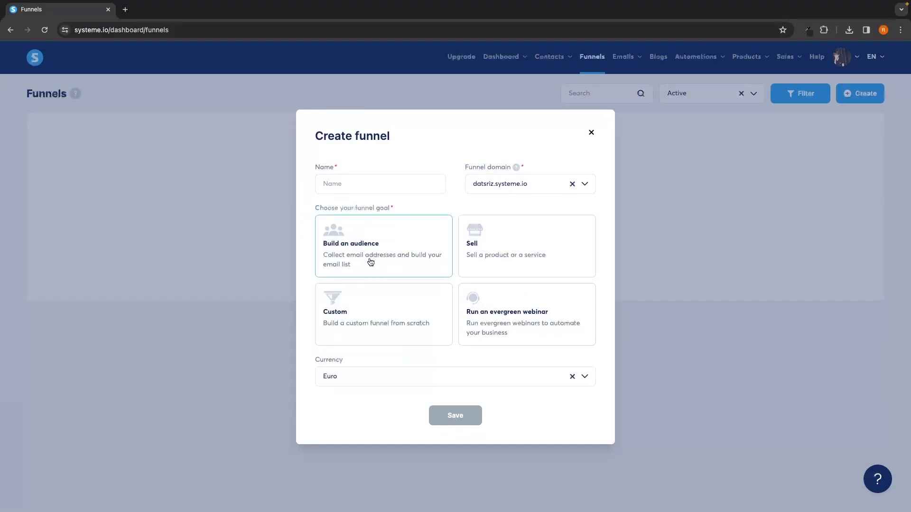
click(338, 250)
click(519, 234)
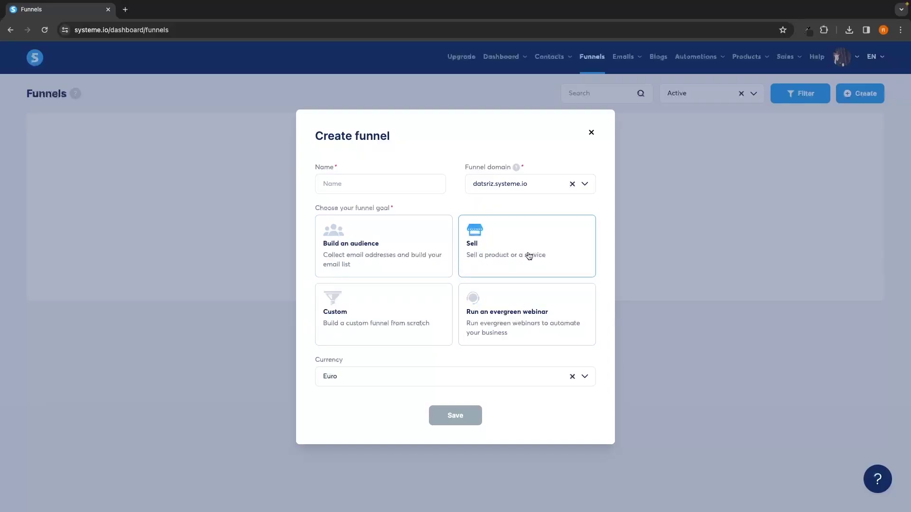
click(335, 189)
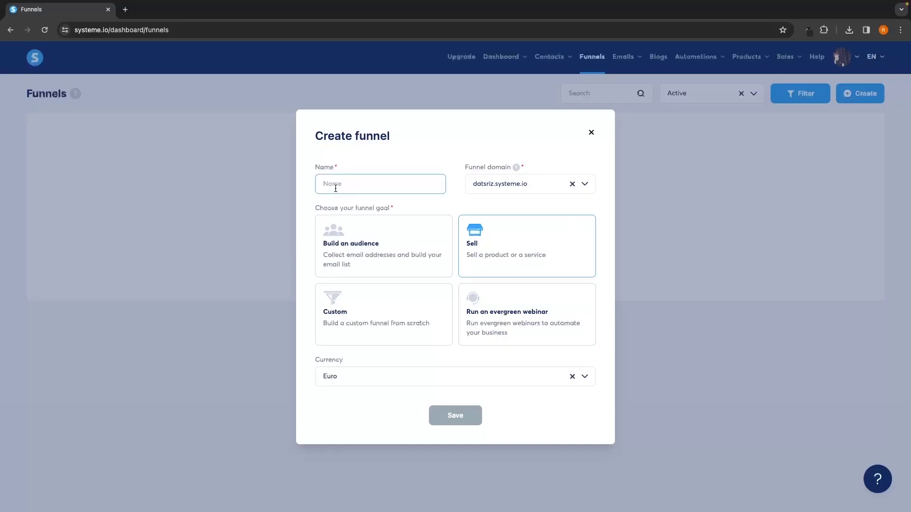
text(Makketing Book)
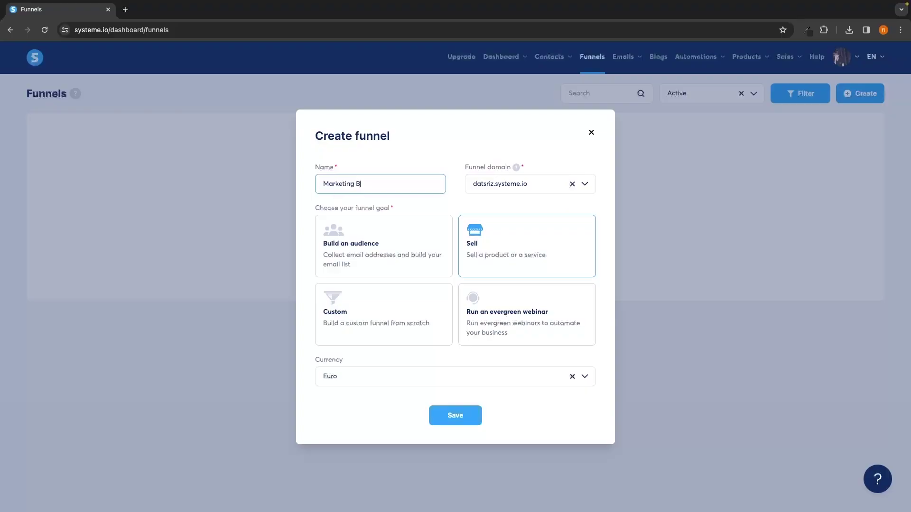
click(397, 139)
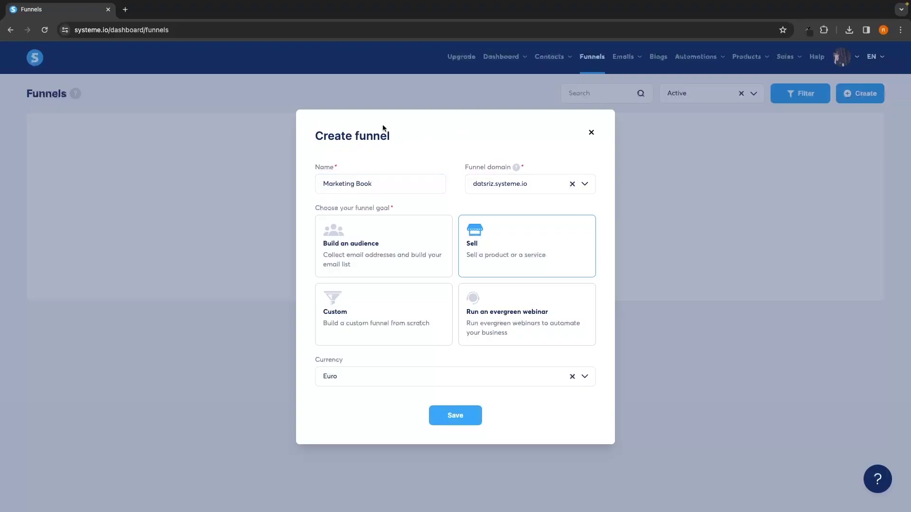
Step: Check which domains are available for the new funnel
drag(463, 167, 524, 200)
click(525, 200)
drag(473, 184, 491, 184)
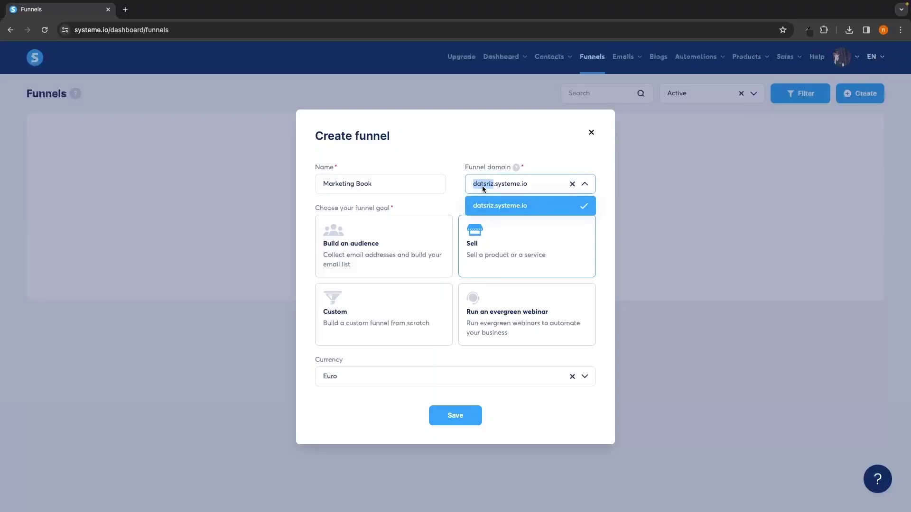
click(474, 155)
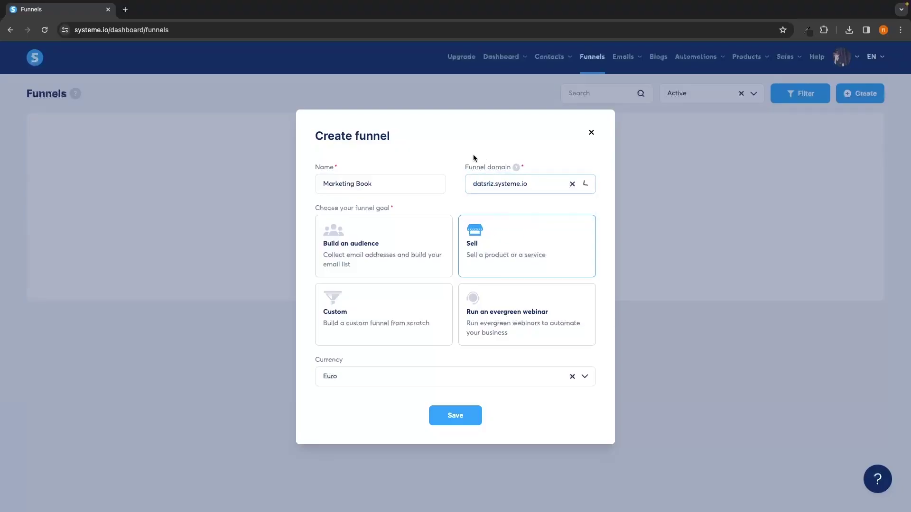
click(589, 184)
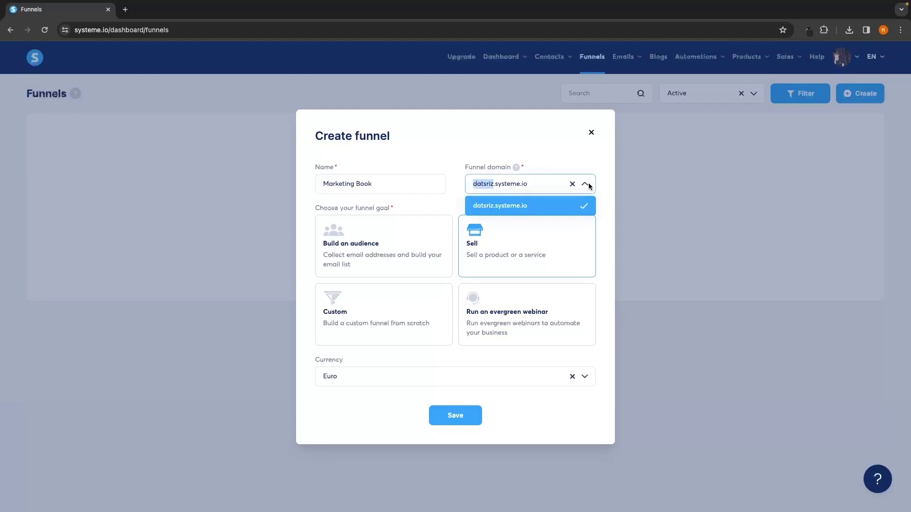
click(588, 185)
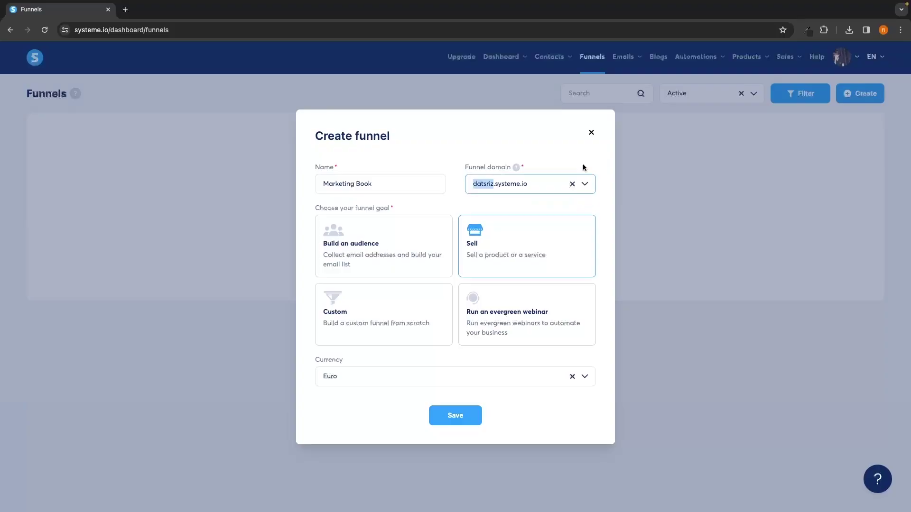
click(475, 154)
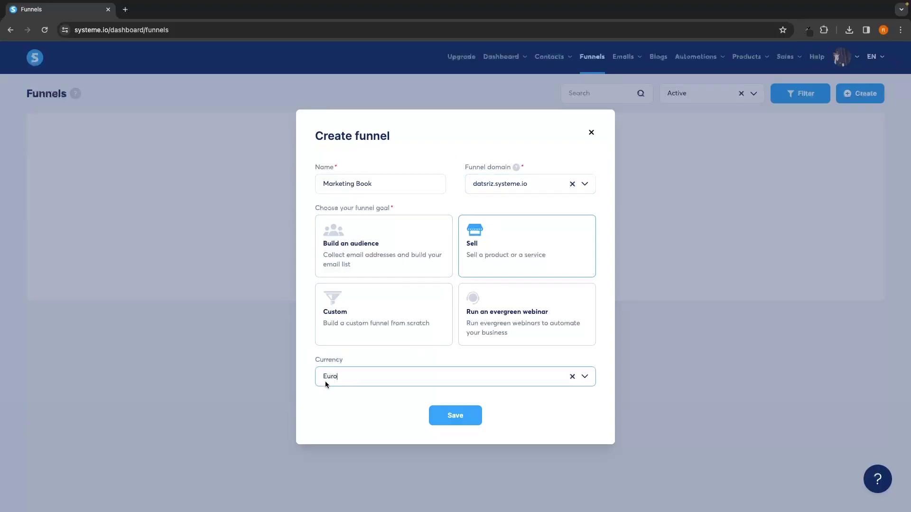
Step: Set the new funnel's currency to U.S. Dollar and save the funnel
click(359, 384)
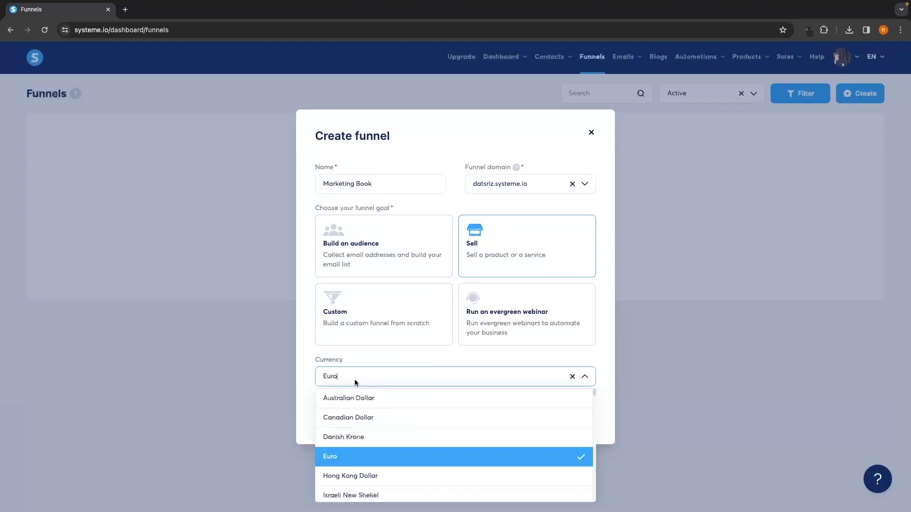
text(E)
key(BackSpace)
text(u)
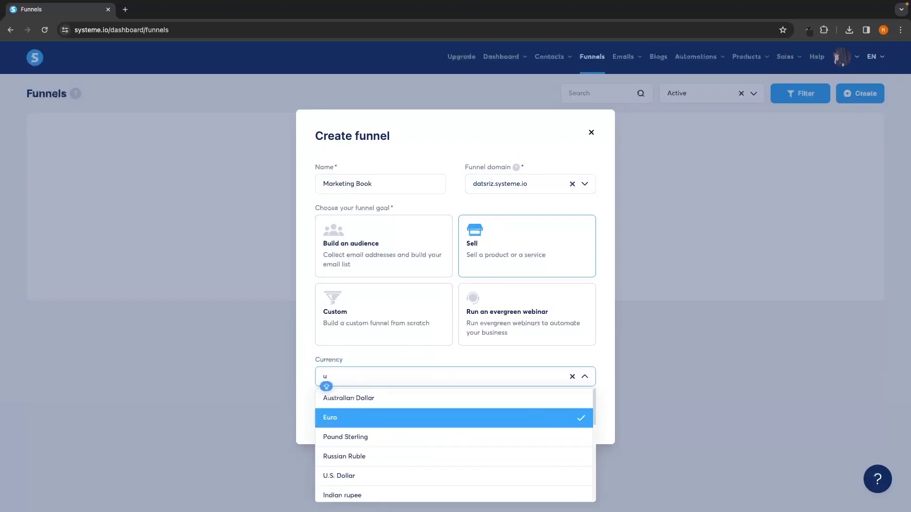
text(.S)
key(Return)
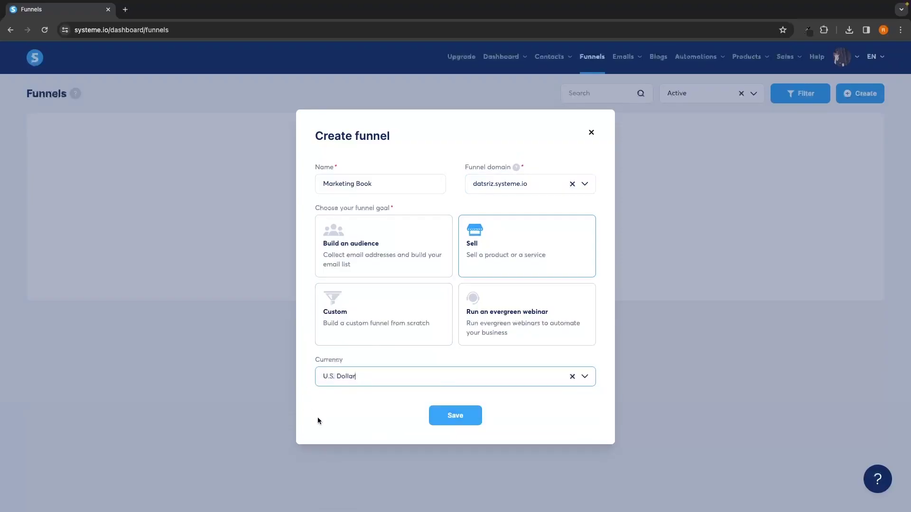
click(462, 419)
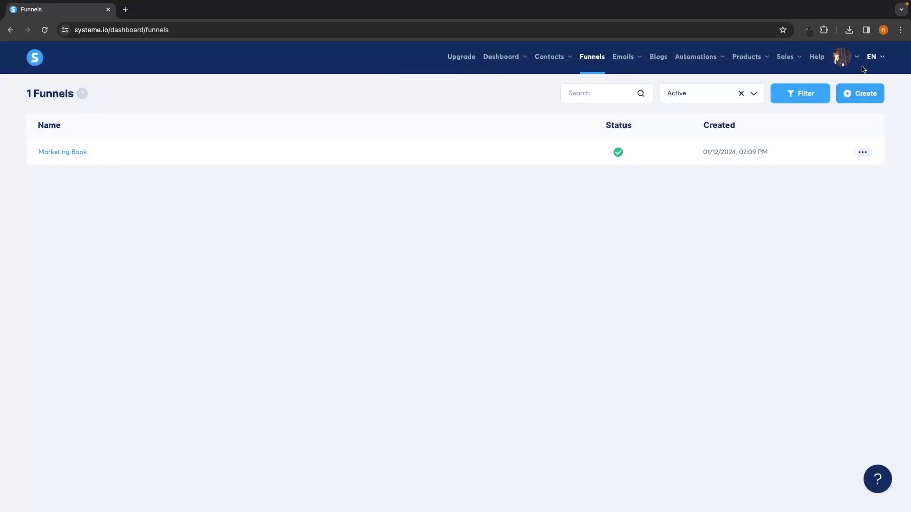
Step: Open the custom domains page in the account settings
mouse_move(854, 58)
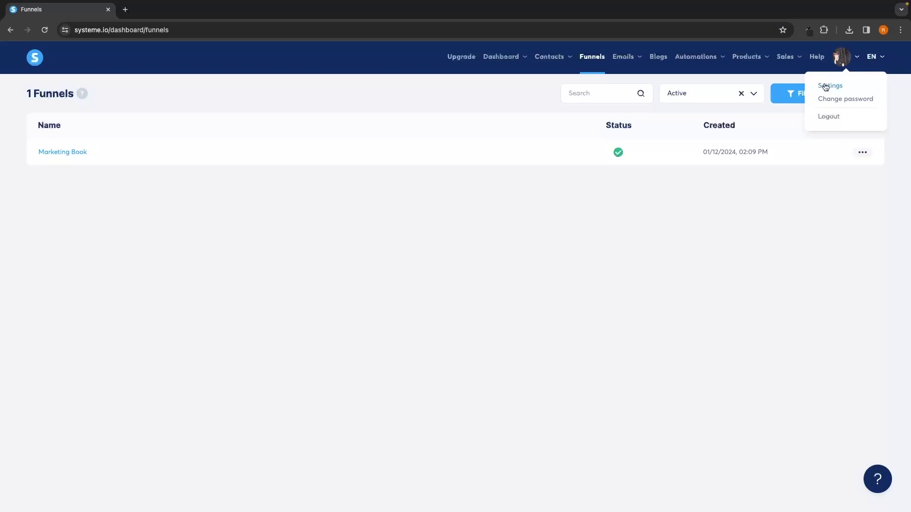
click(838, 89)
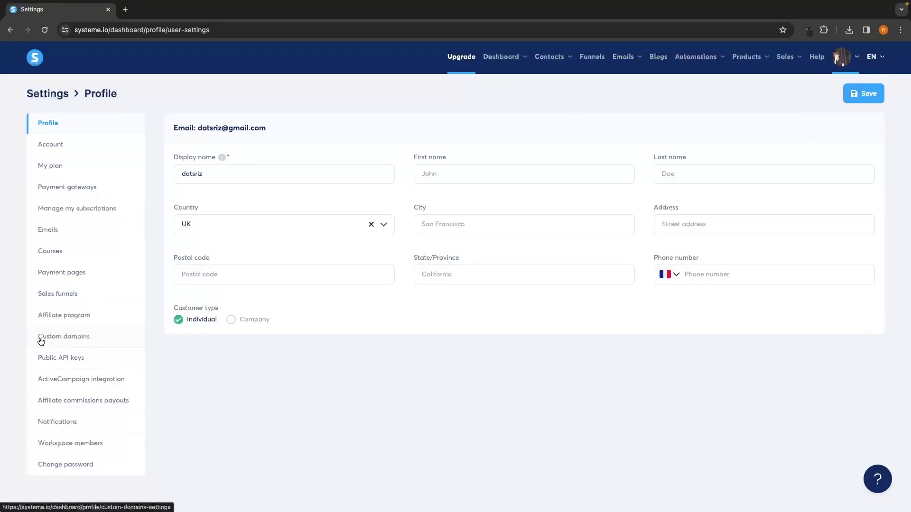
click(88, 338)
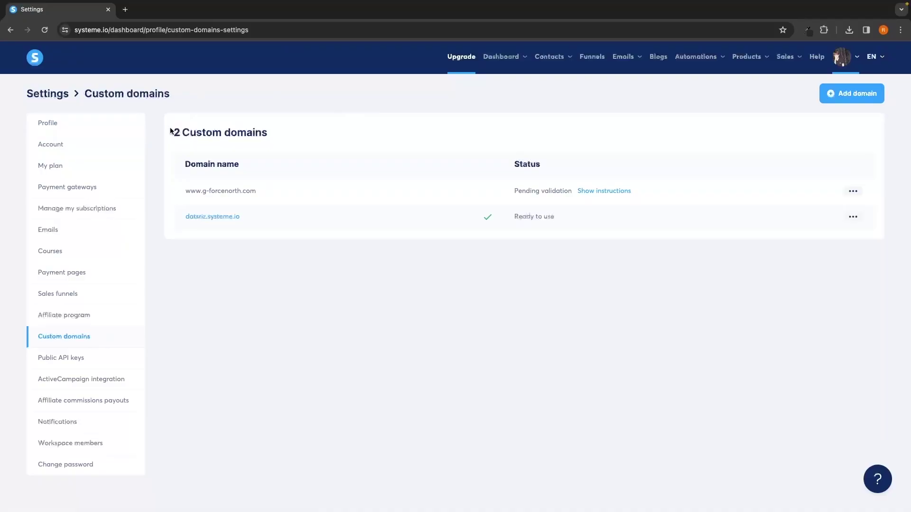
drag(172, 132, 273, 132)
click(288, 134)
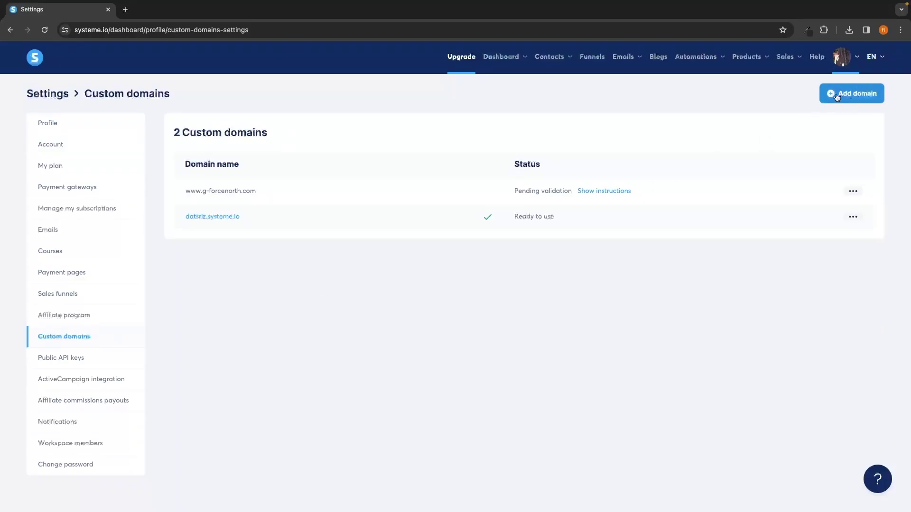
click(852, 95)
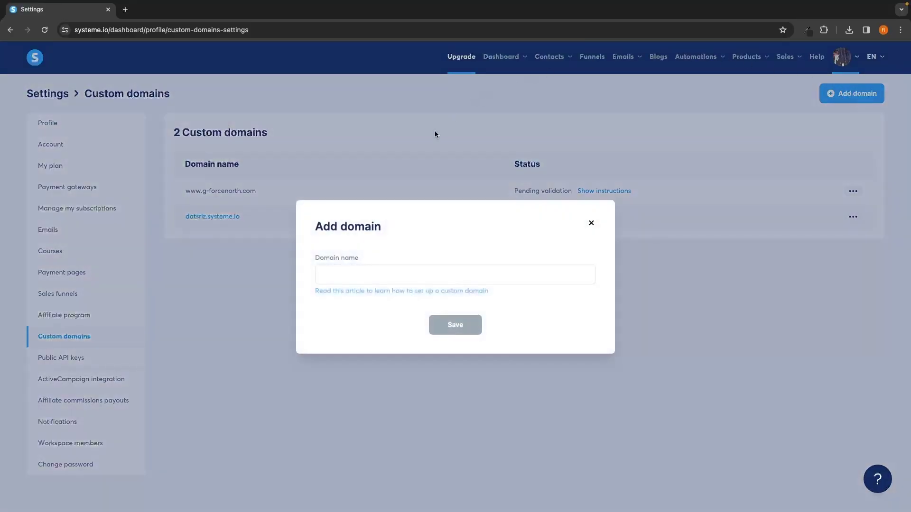
click(384, 271)
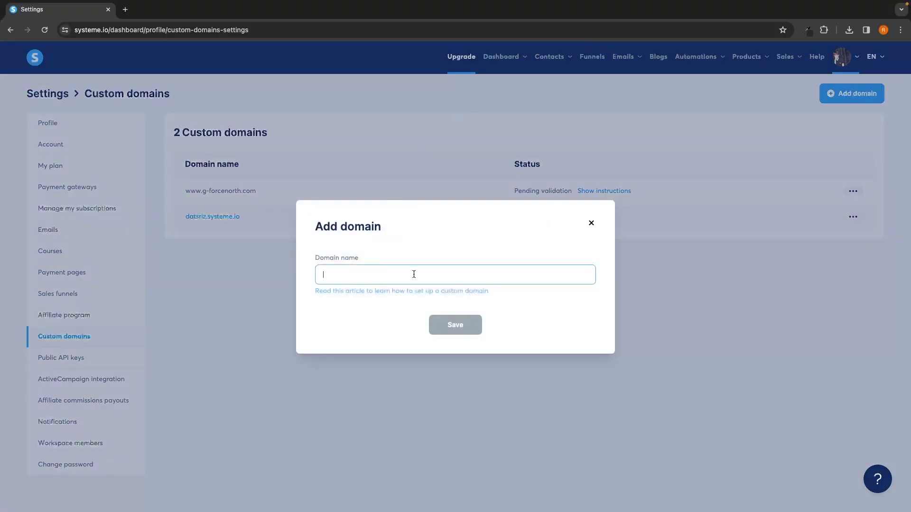
click(487, 239)
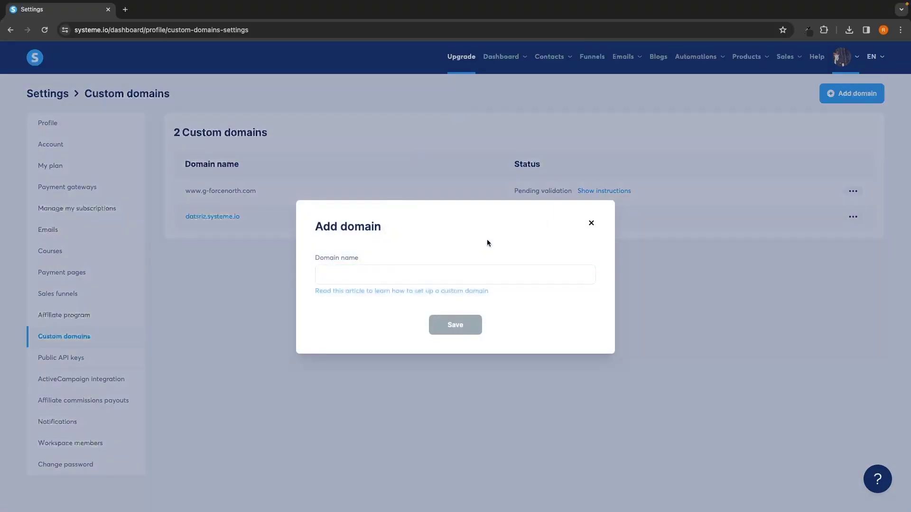
click(335, 276)
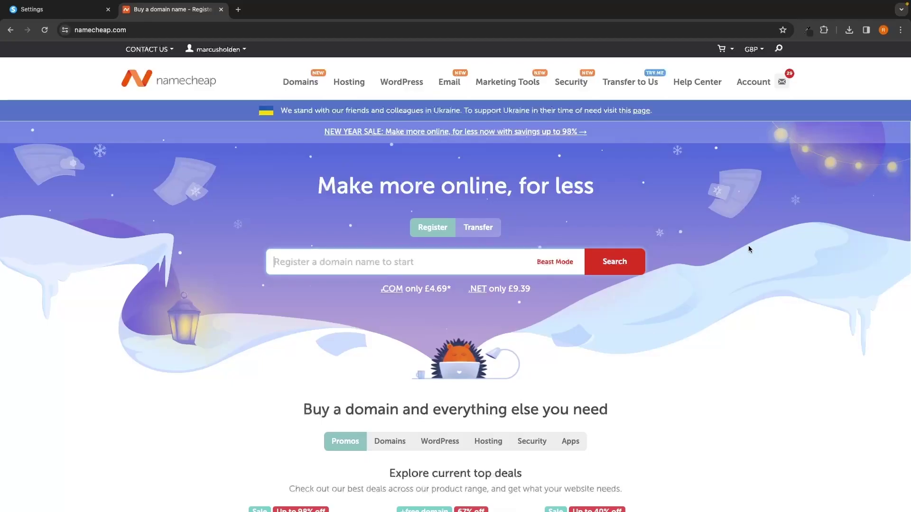
key(ctrl+w)
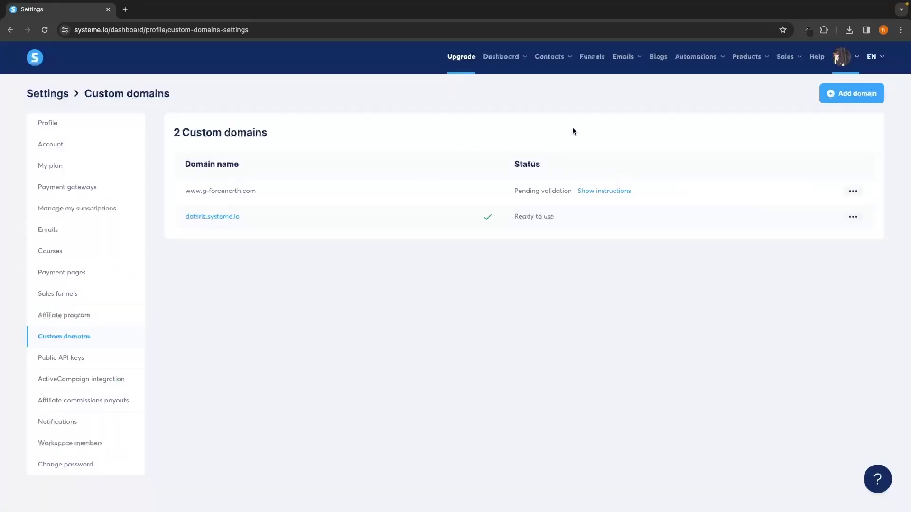
Step: Examine the purchased domain and the systeme.io subdomain in the custom domains list
drag(180, 191, 271, 196)
click(273, 192)
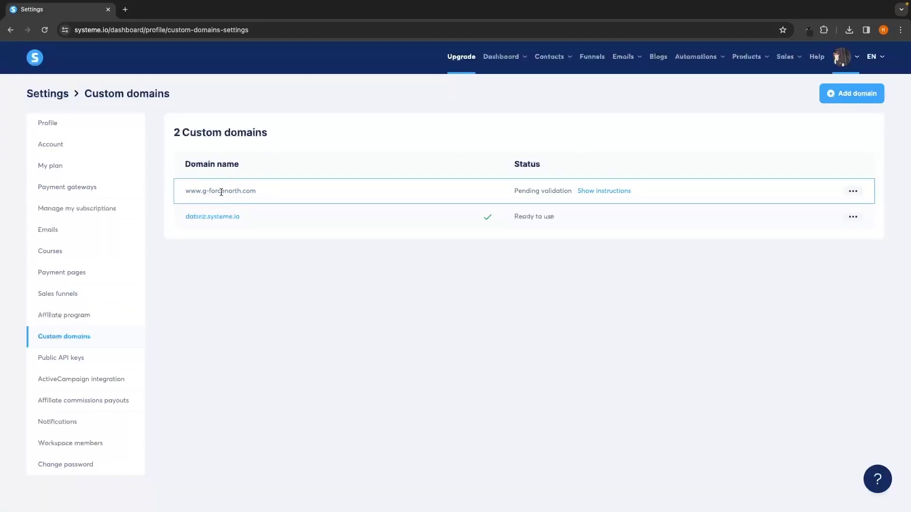
drag(180, 216, 207, 222)
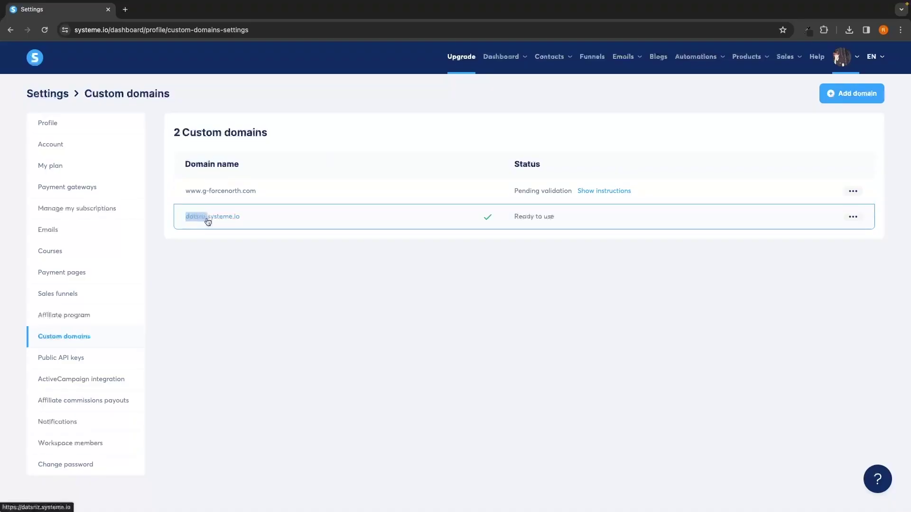
Step: Rename the account's systeme.io subdomain to gforcenorth and save the change
click(238, 232)
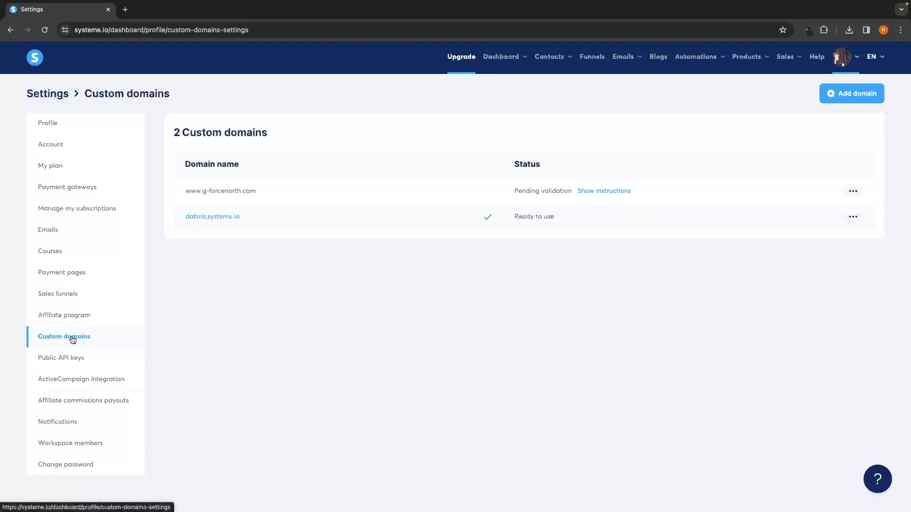
click(853, 217)
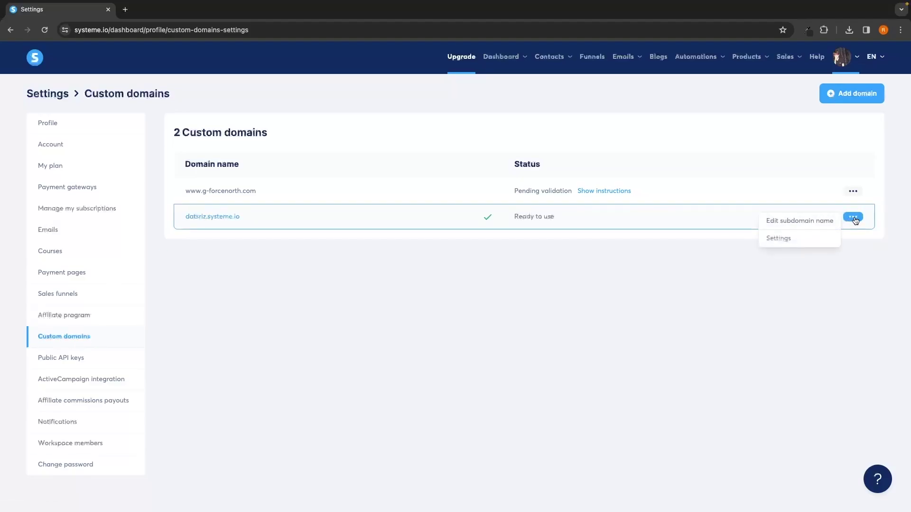
click(825, 222)
click(417, 283)
double_click(374, 279)
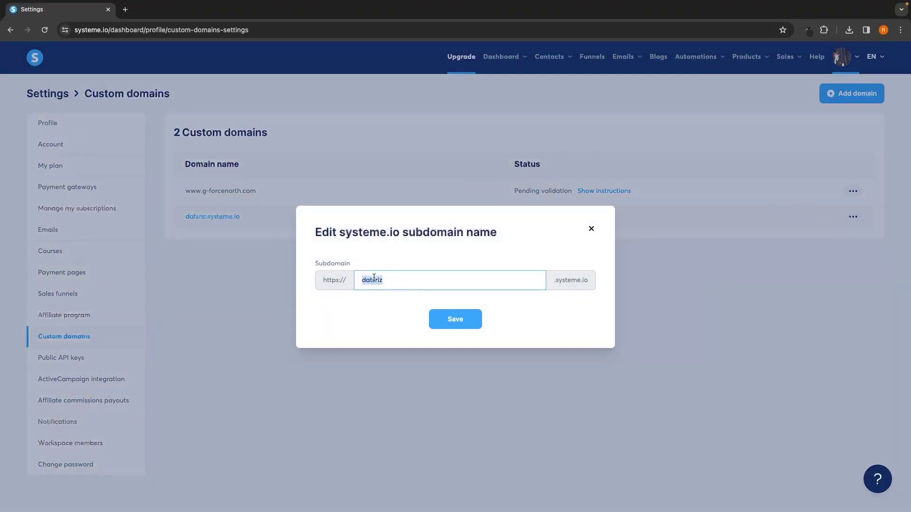
text(gforcenorth)
click(442, 322)
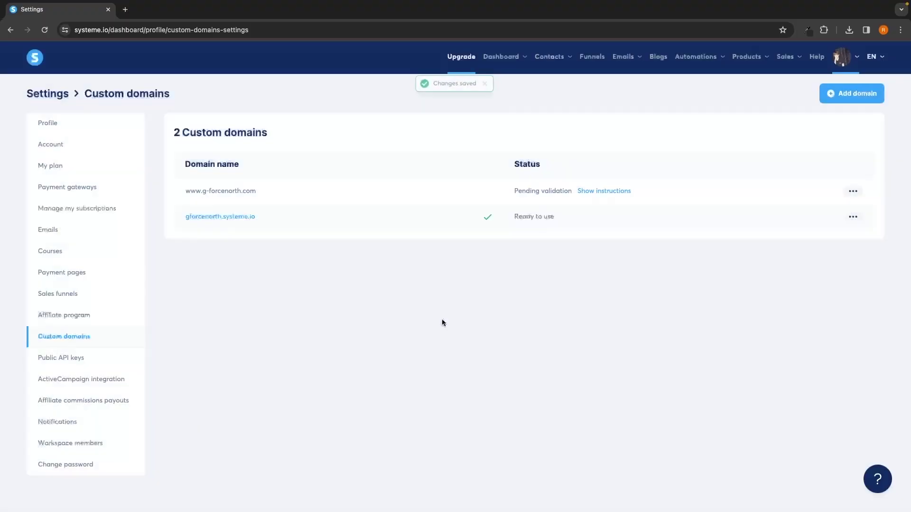
drag(177, 216, 221, 217)
click(236, 252)
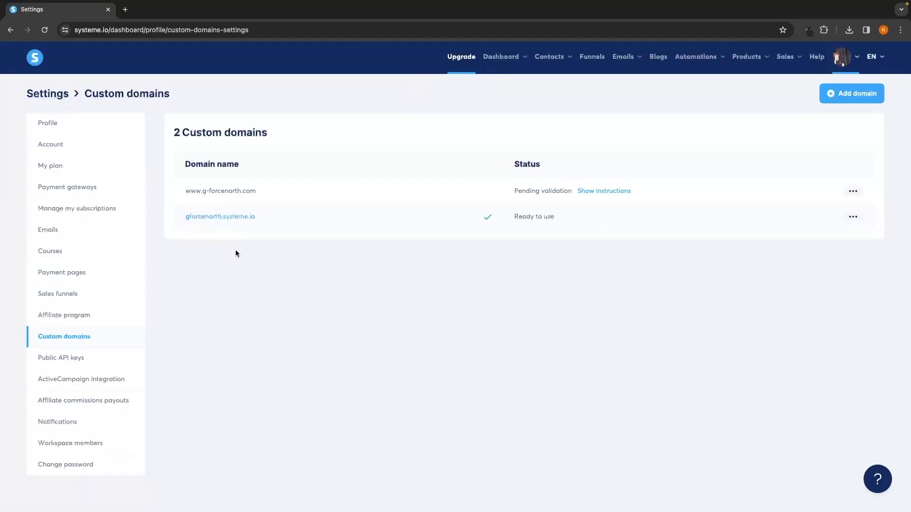
Step: Open the Marketing Book funnel from the funnels list and check the options available for its Order Form step
click(593, 57)
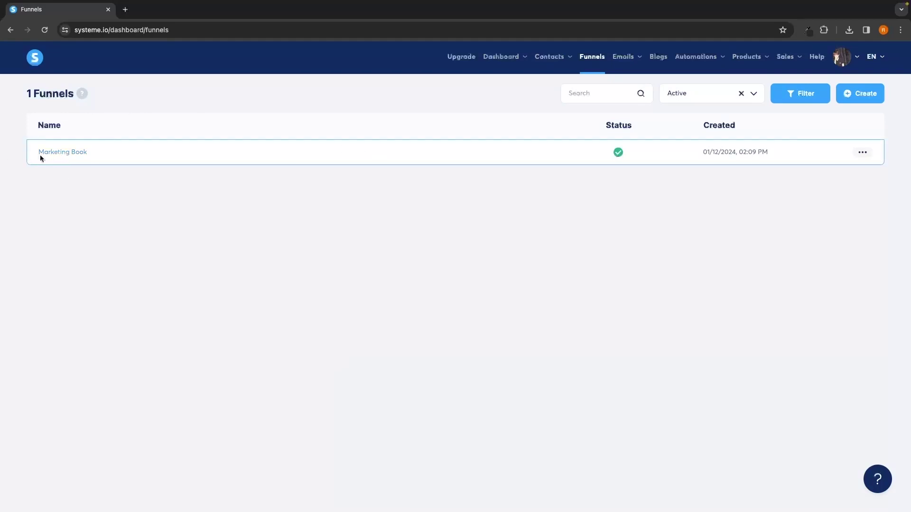
click(59, 153)
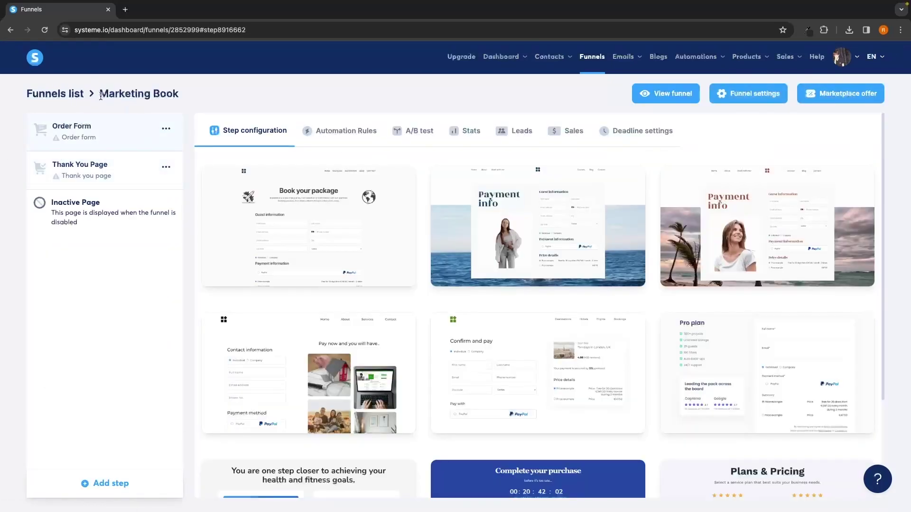
drag(103, 94, 179, 92)
click(185, 97)
drag(56, 128, 67, 130)
click(166, 130)
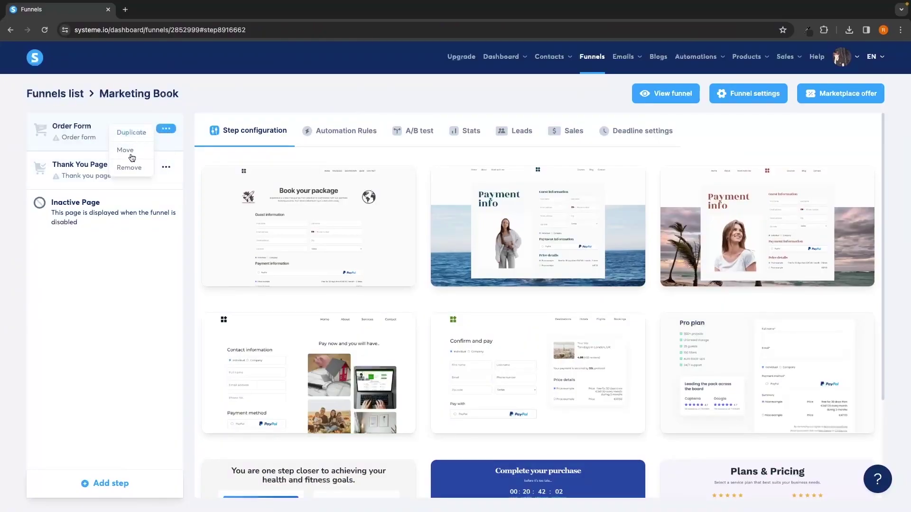
click(150, 239)
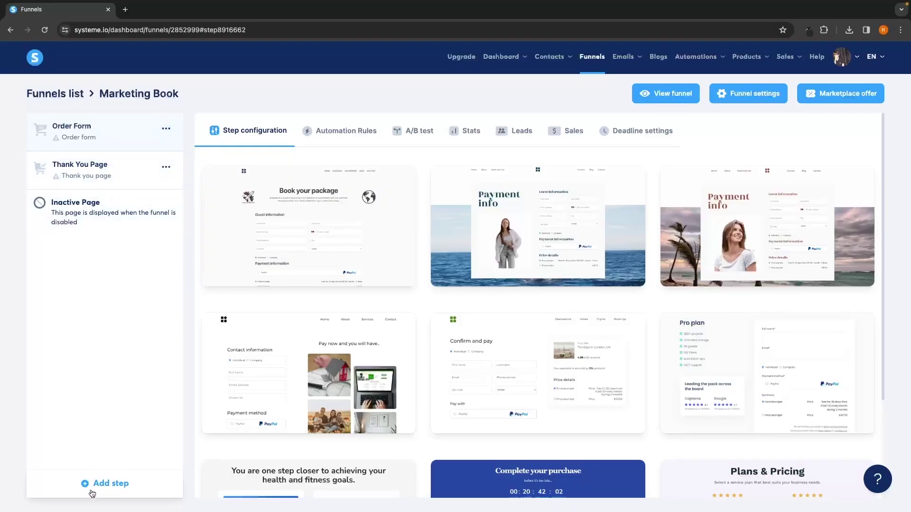
Step: Add a funnel step named Sales Page of type Sales page and move it above the Order Form step
click(106, 489)
click(399, 264)
text(S)
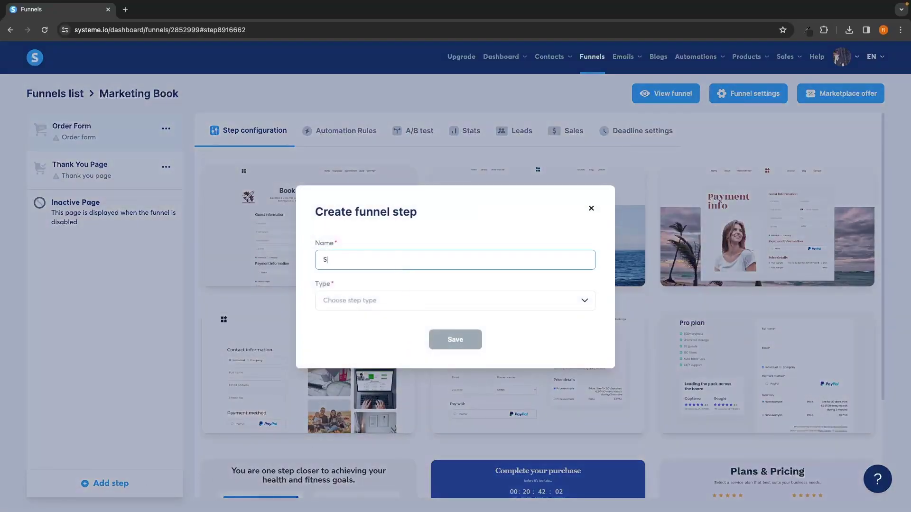
text(ales Page)
drag(315, 286, 331, 287)
click(358, 299)
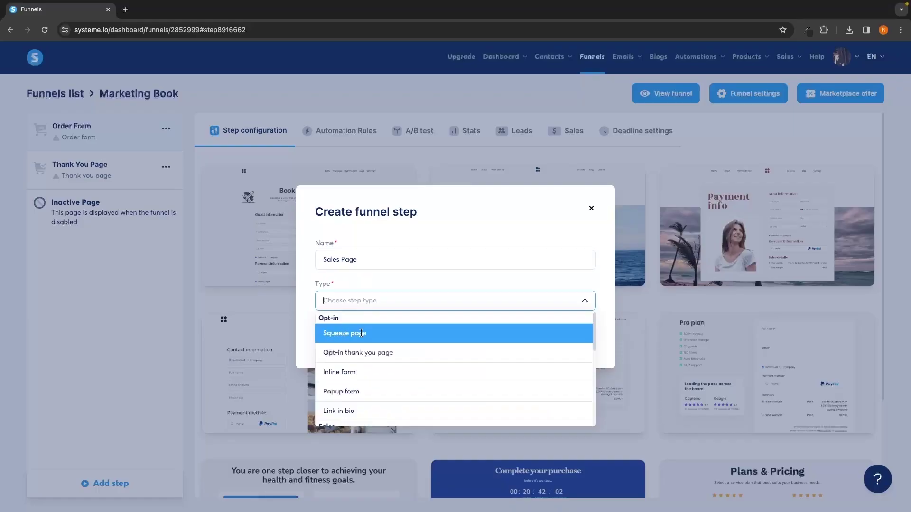
scroll(362, 337, down, 1)
scroll(356, 368, down, 2)
scroll(356, 368, down, 2)
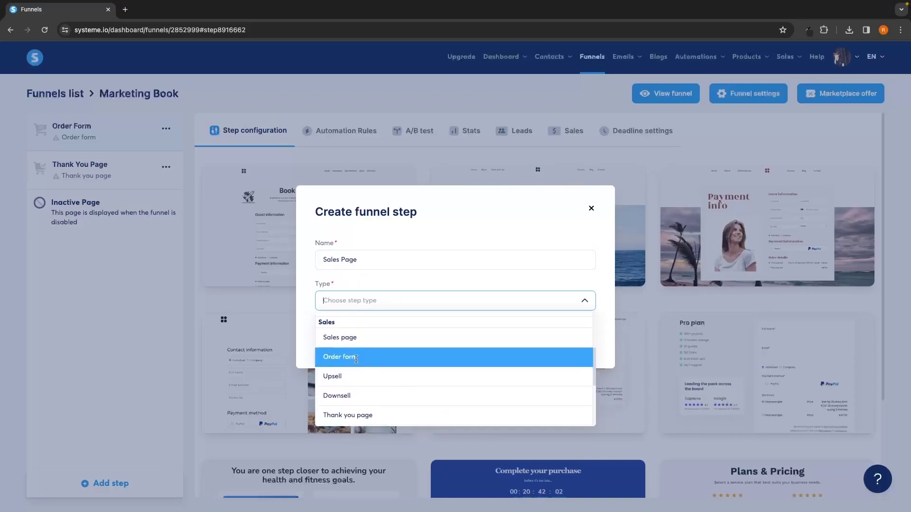
drag(322, 338, 359, 339)
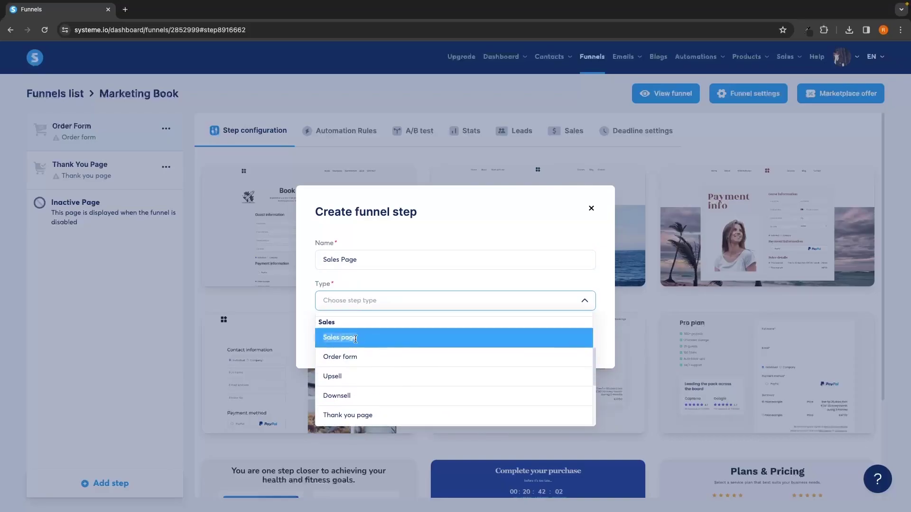
click(362, 341)
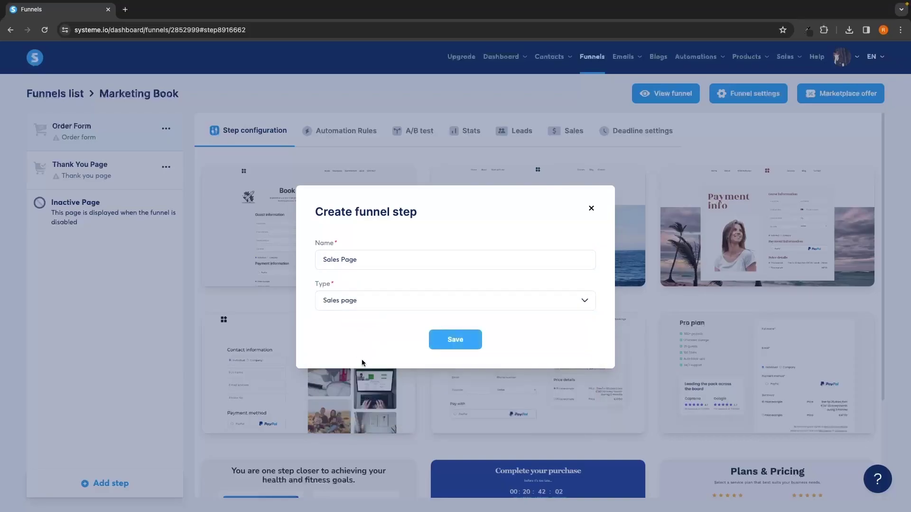
click(463, 343)
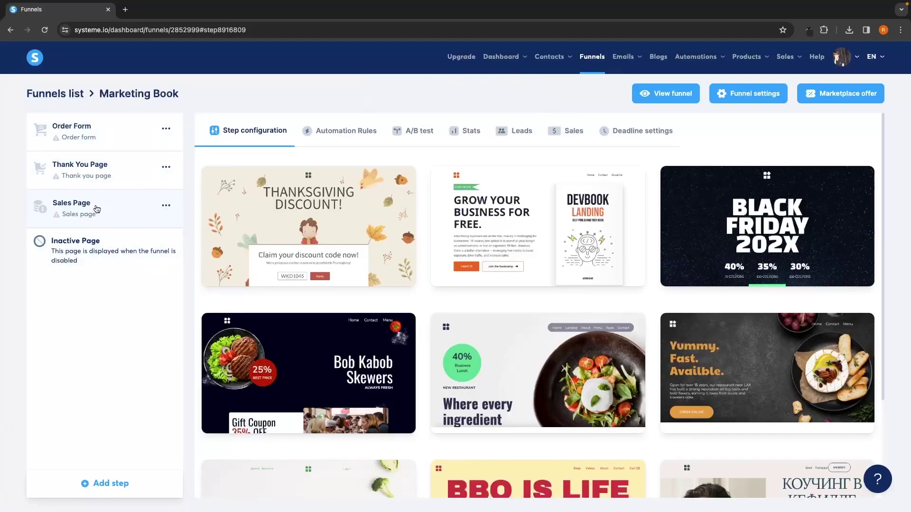
drag(98, 207, 98, 126)
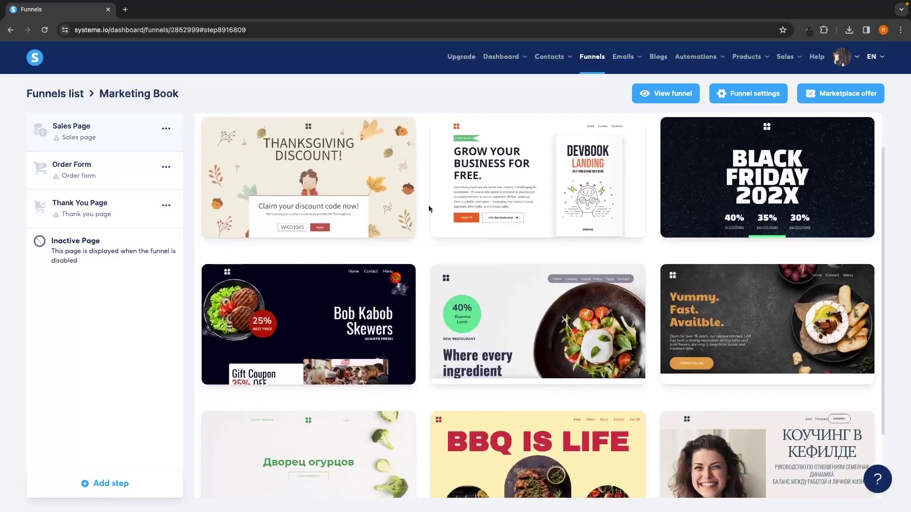
Step: Preview the restaurant template with the 40% Business Lunch badge, look through its sections and close the preview
scroll(428, 205, down, 3)
mouse_move(503, 216)
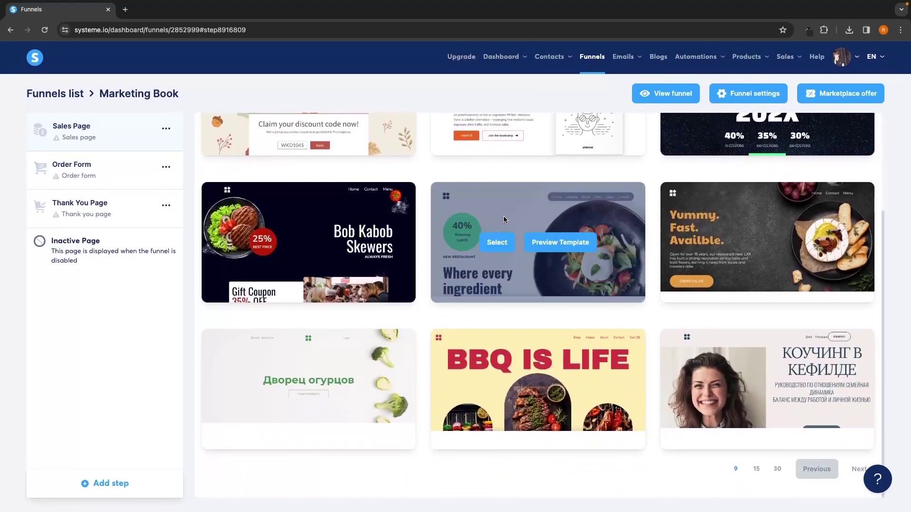
click(543, 247)
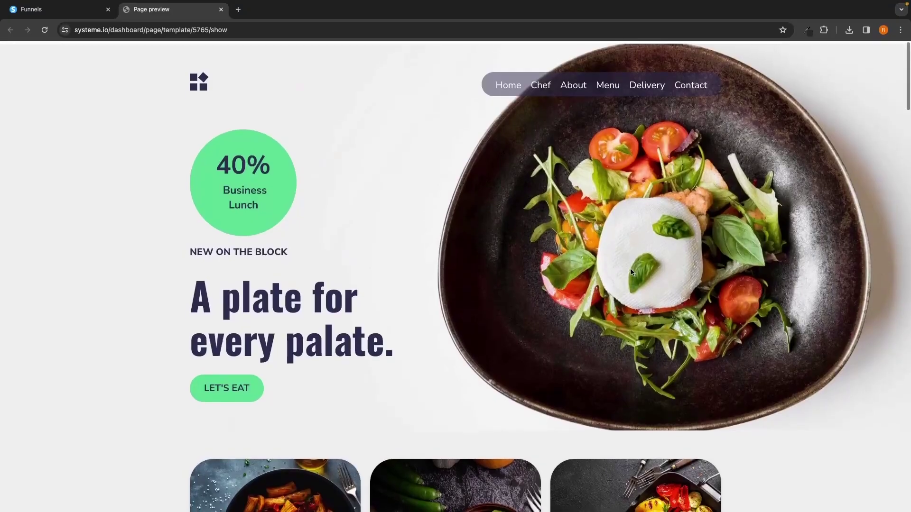
scroll(630, 269, down, 10)
scroll(631, 348, down, 9)
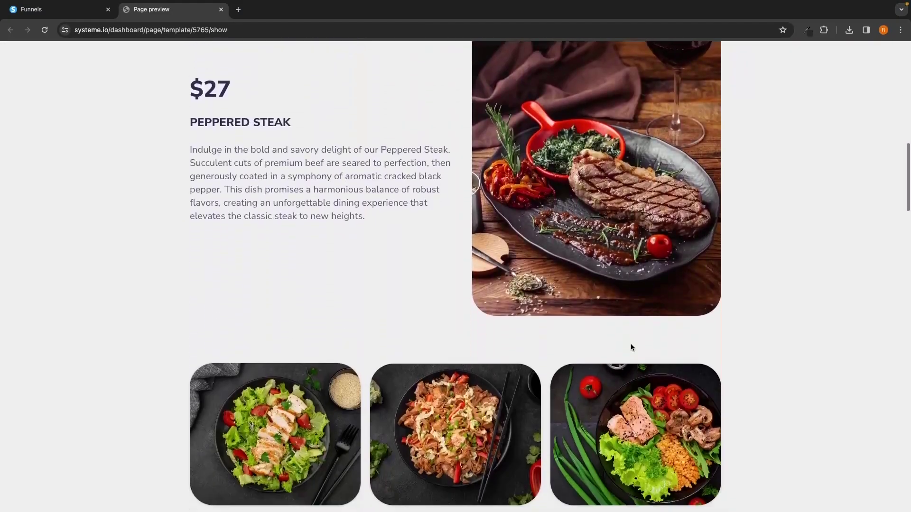
scroll(630, 348, down, 4)
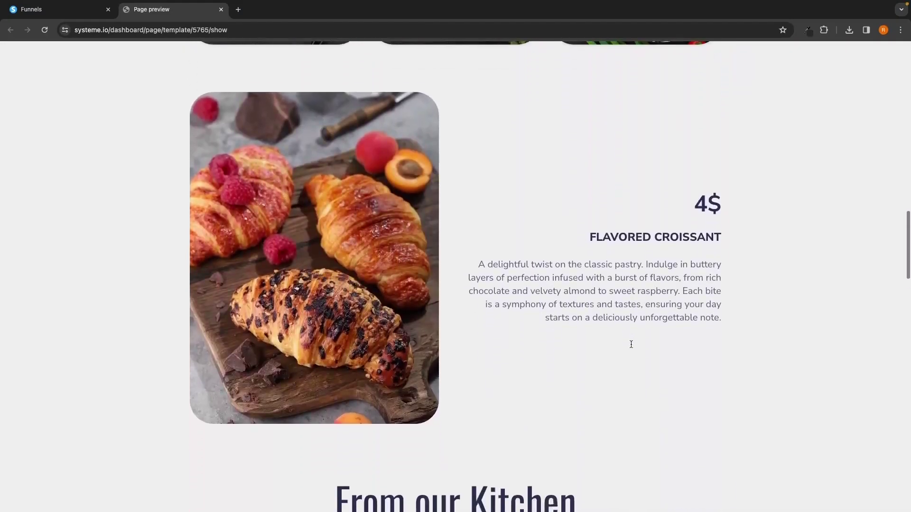
key(ctrl+w)
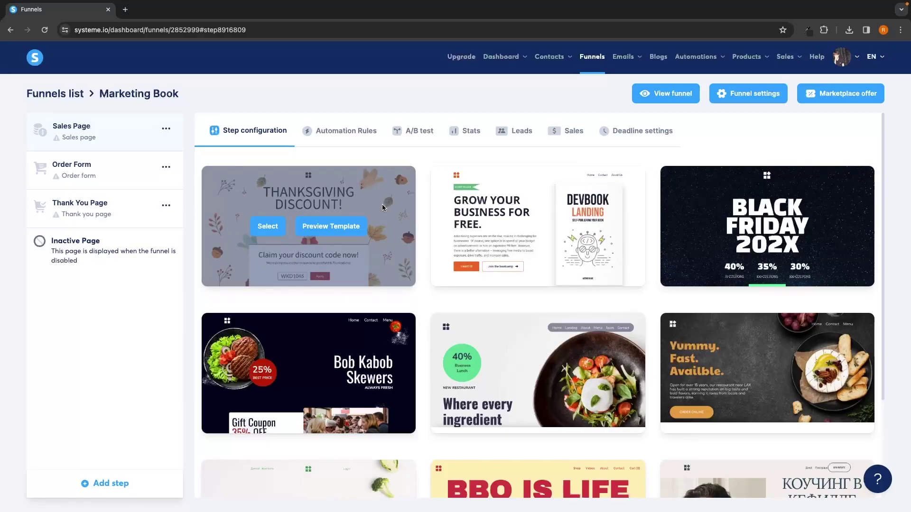
Step: Preview the Grow Your Business for Free book template, look through its sections and close the preview
click(556, 226)
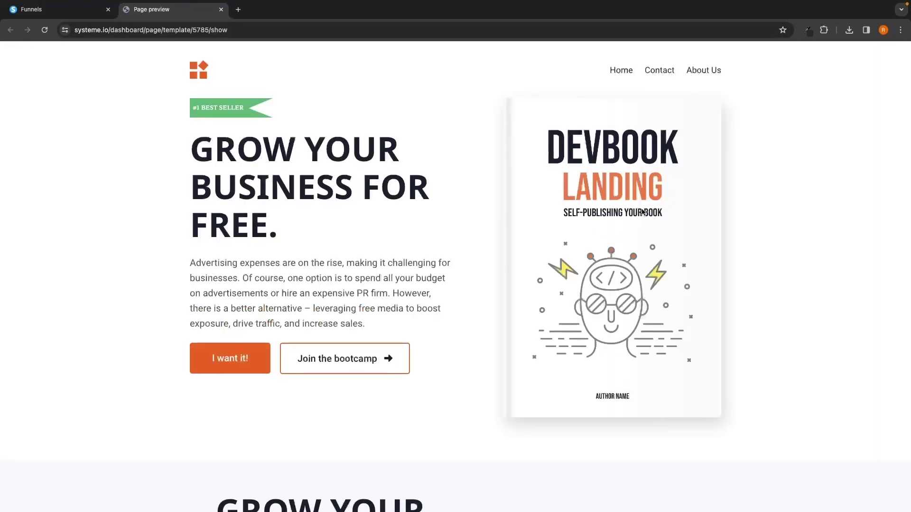
scroll(613, 257, down, 12)
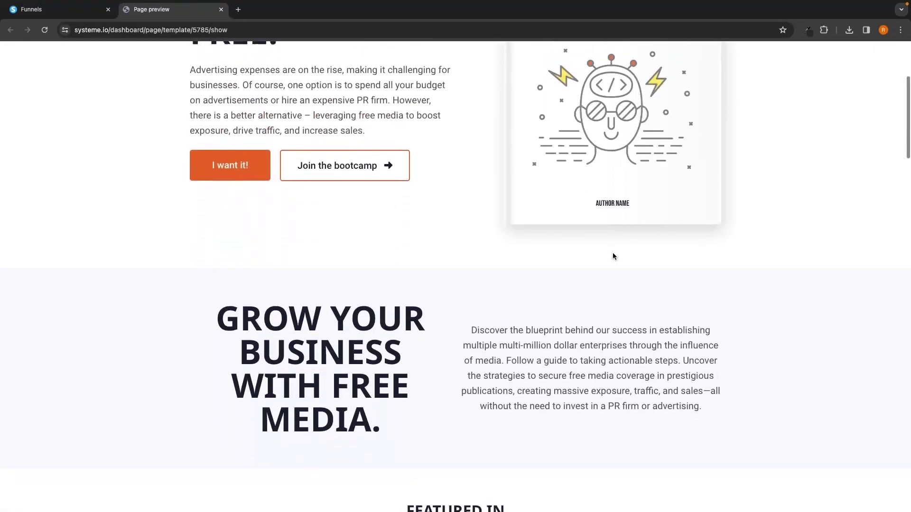
scroll(613, 256, down, 9)
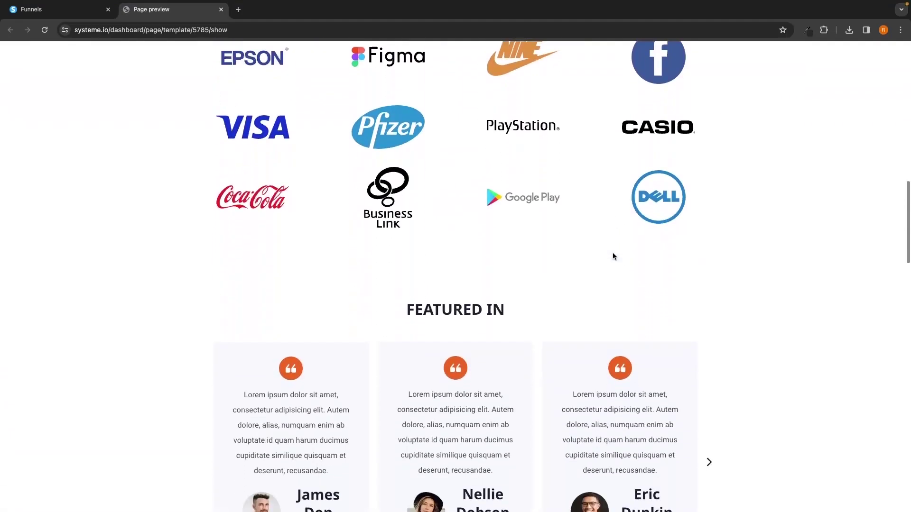
scroll(613, 256, down, 6)
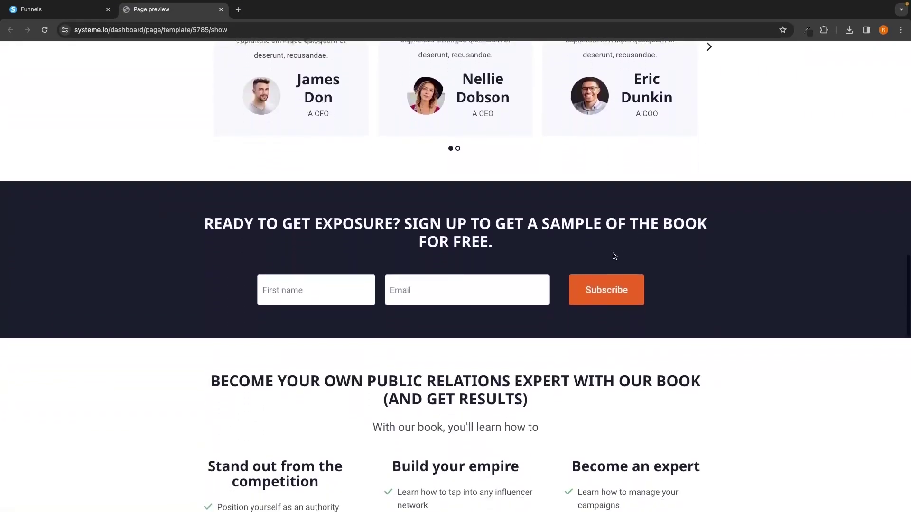
click(221, 9)
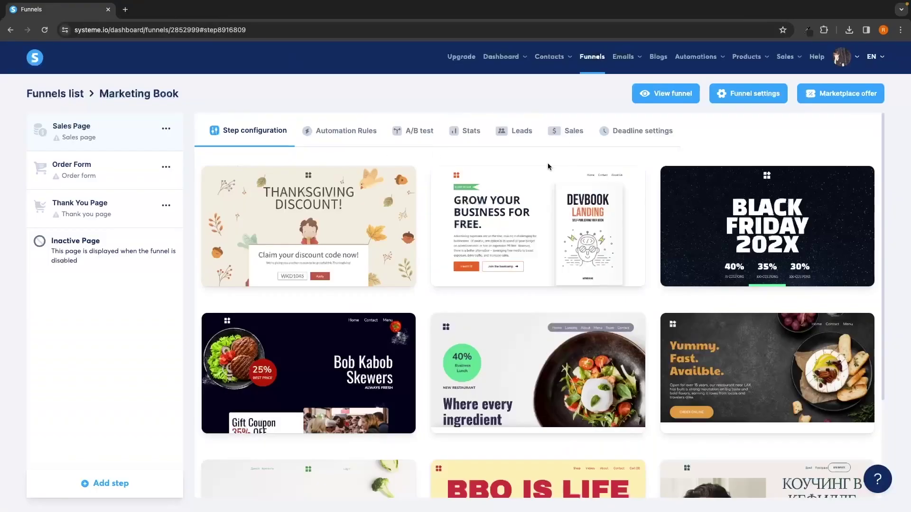
Step: Apply the Grow Your Business for Free template to the sales page step and rename it Get the Best Marketing Book on the Internet
click(494, 229)
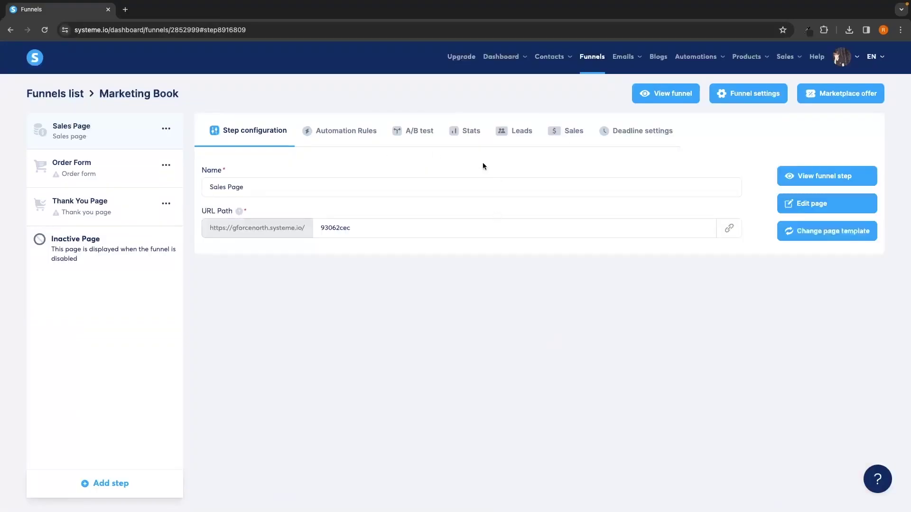
drag(256, 189, 197, 190)
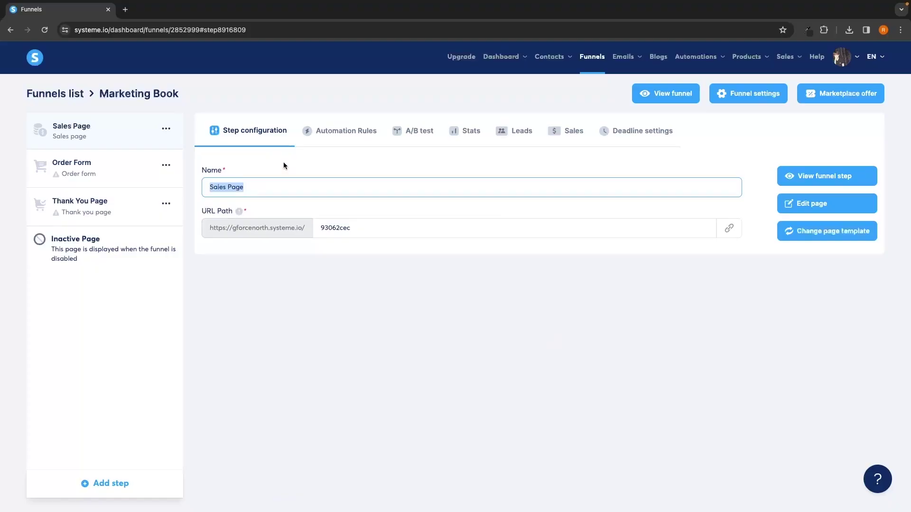
text(Get the Best Marketing Book on the Internet)
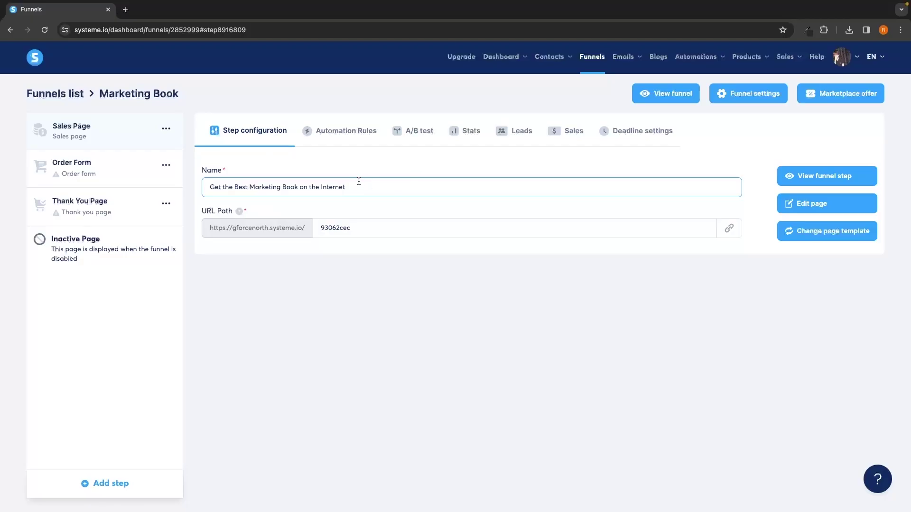
Step: Set the sales page step's URL path to marketingbook
drag(201, 211, 253, 229)
click(252, 268)
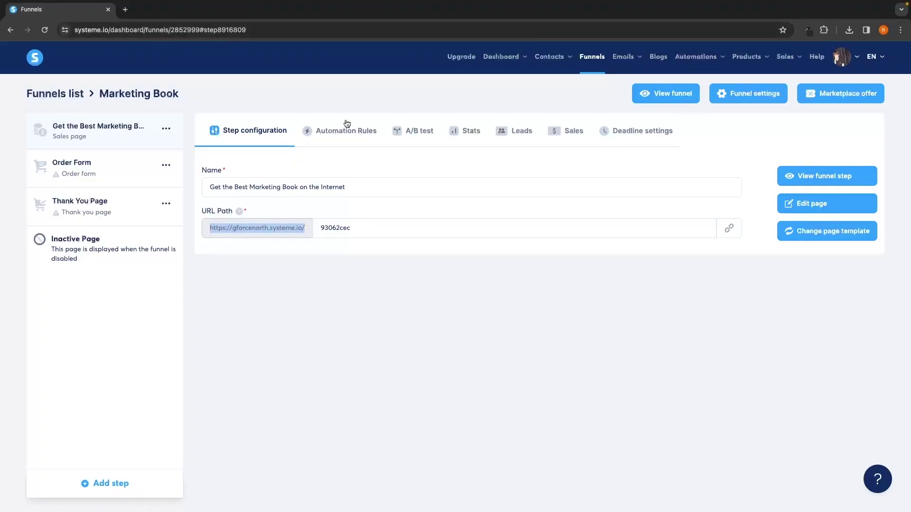
drag(320, 229, 375, 229)
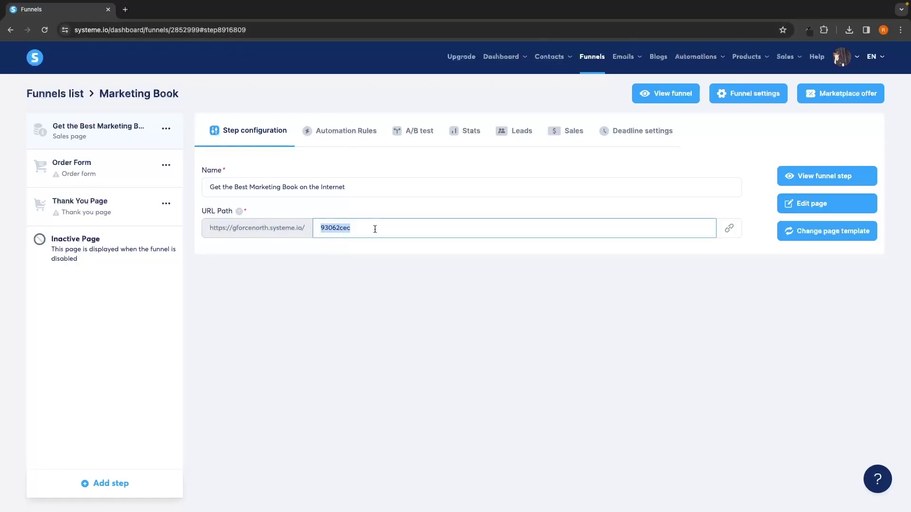
text(marketingbook)
key(Return)
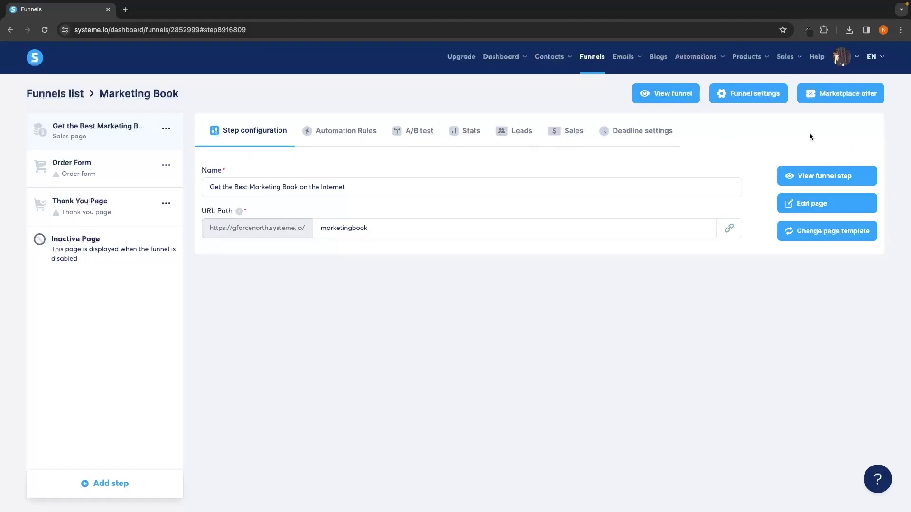
Step: Open the sales page in the page editor and look through its template sections
click(814, 206)
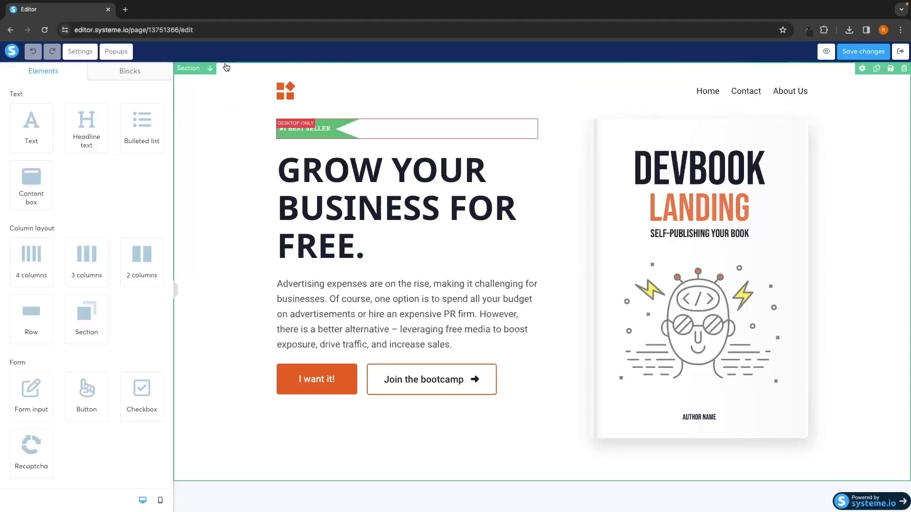
scroll(222, 472, down, 6)
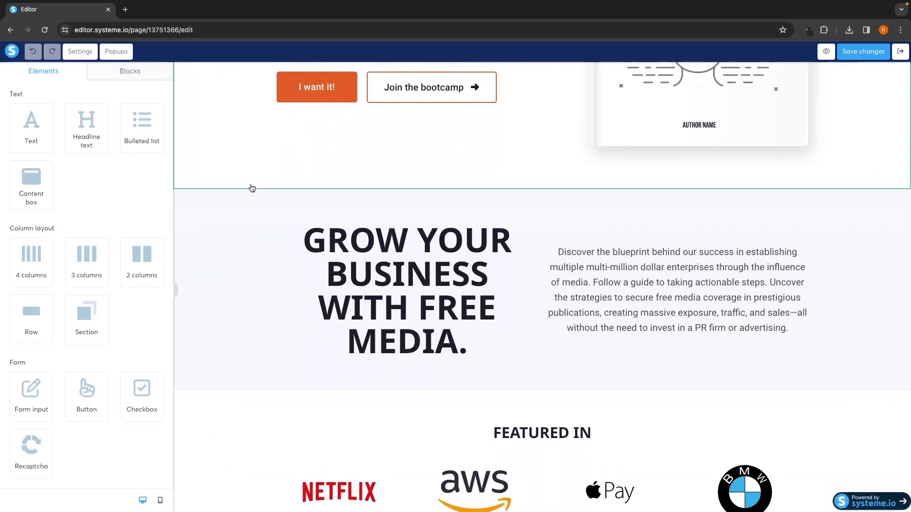
scroll(246, 380, down, 1)
scroll(252, 320, down, 4)
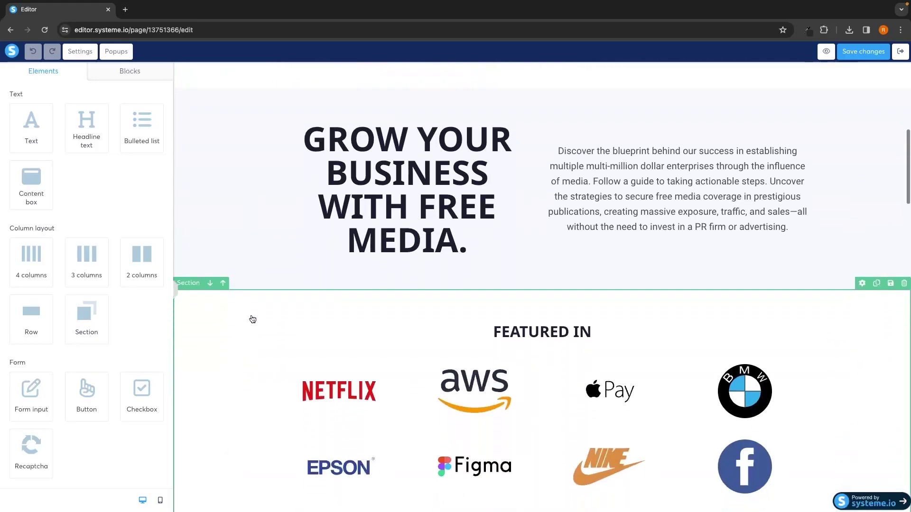
Step: Replace the hero section's headline text with THE BEST MARKETING BOOK ON THE INTERNET
scroll(256, 217, down, 7)
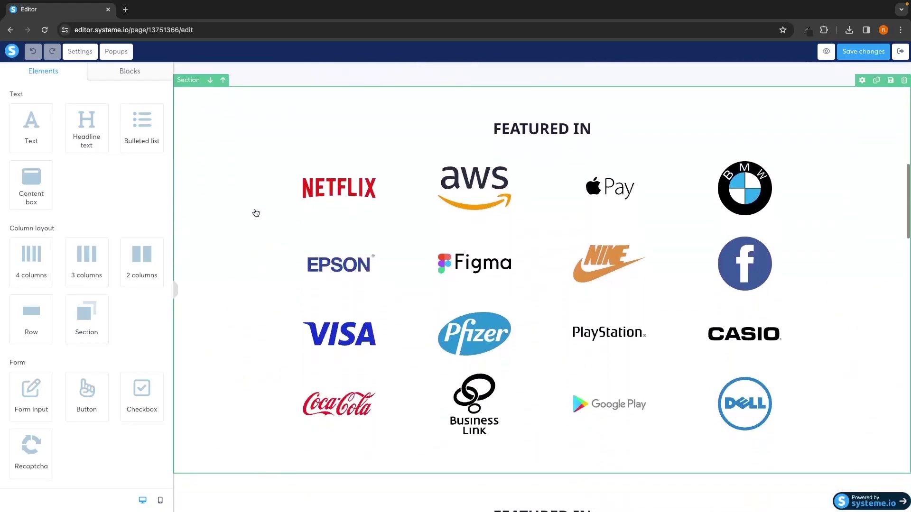
scroll(233, 311, down, 2)
scroll(230, 311, up, 15)
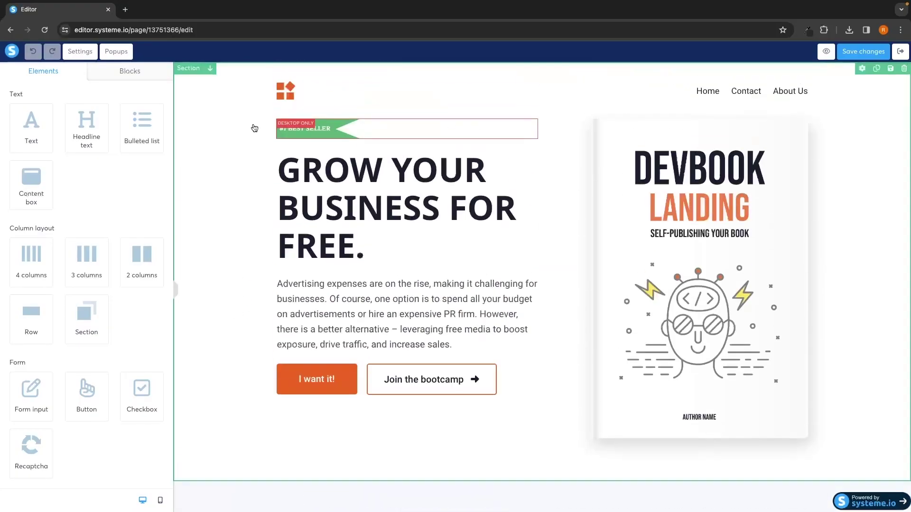
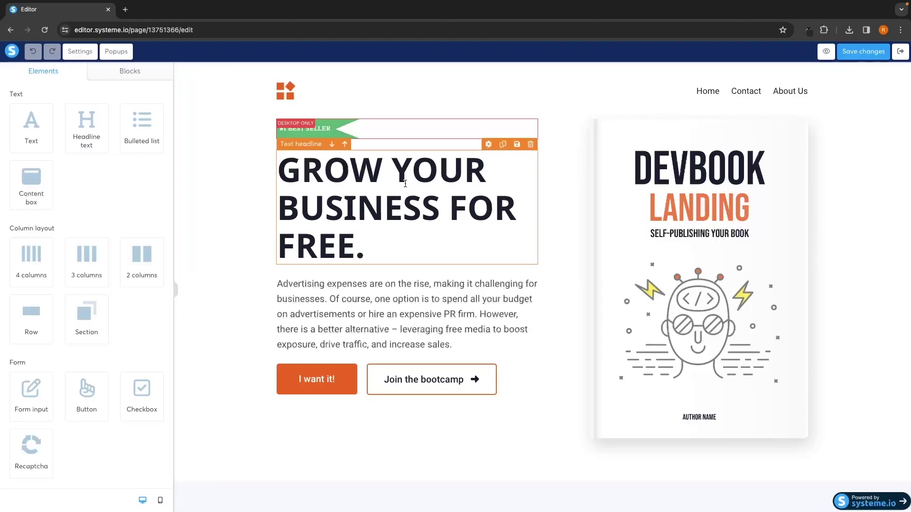
click(407, 188)
drag(366, 247, 286, 166)
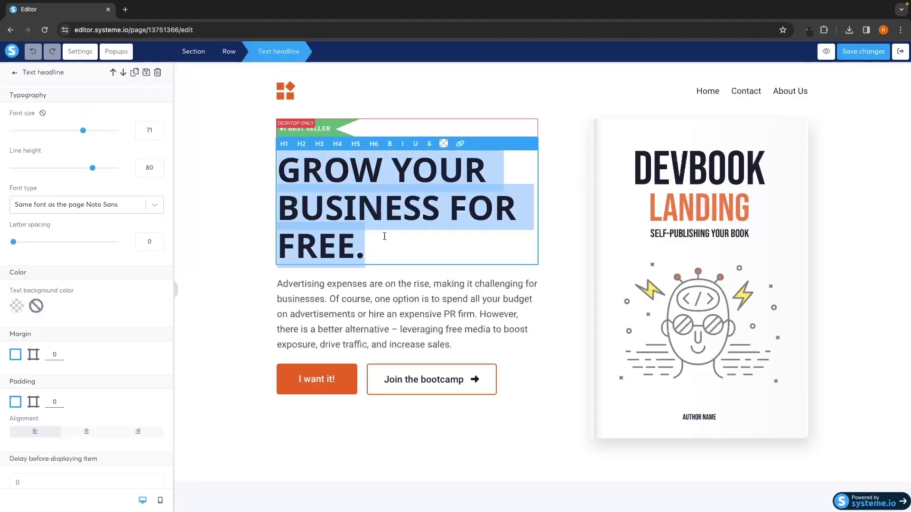
click(378, 251)
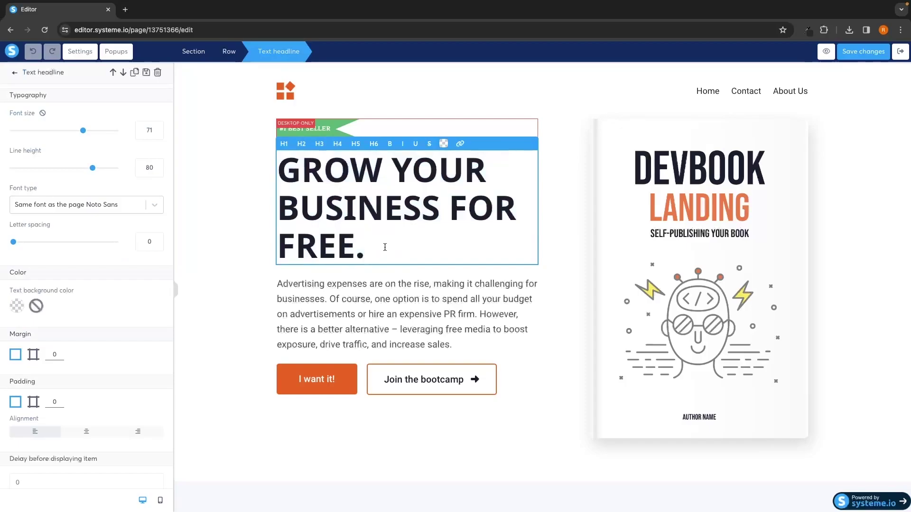
drag(381, 246, 271, 164)
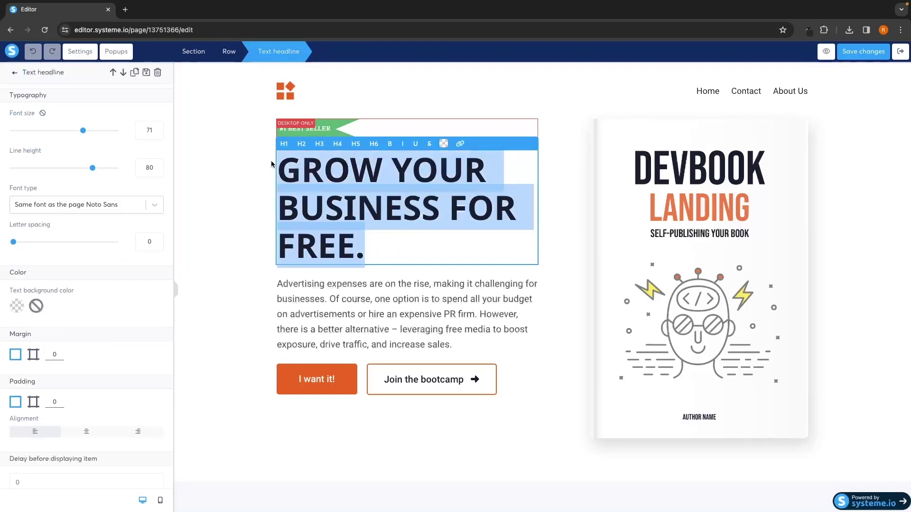
text(THE BEST MARKETING BOOK ON THE)
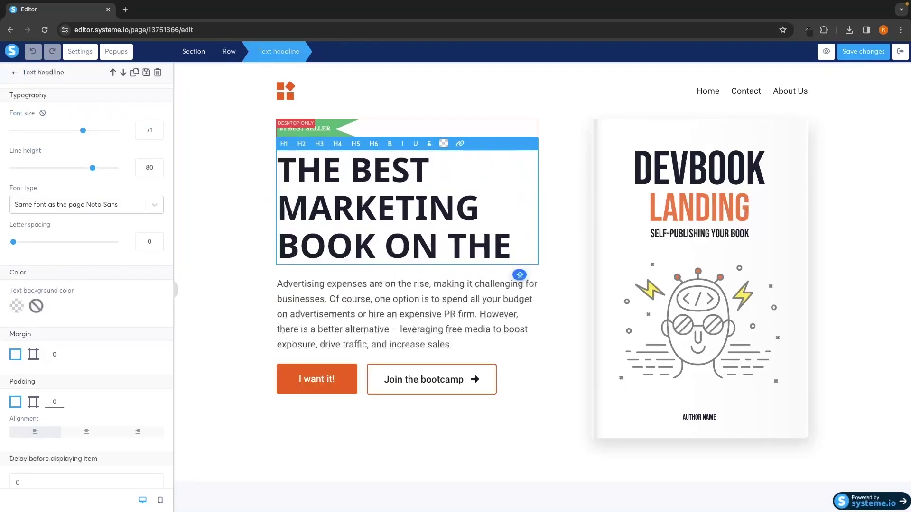
text( INTERNET)
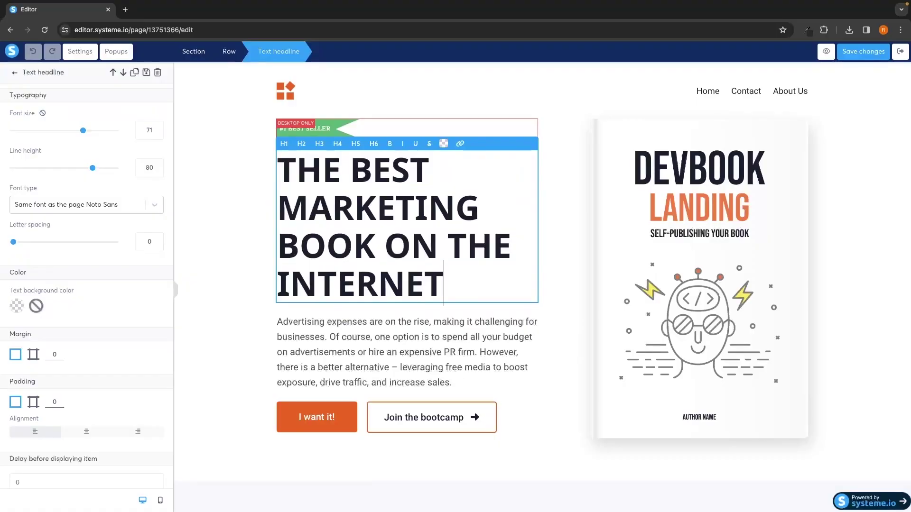
Step: Format the hero headline as H1 with a font size of 59 and a line height of 60
click(376, 209)
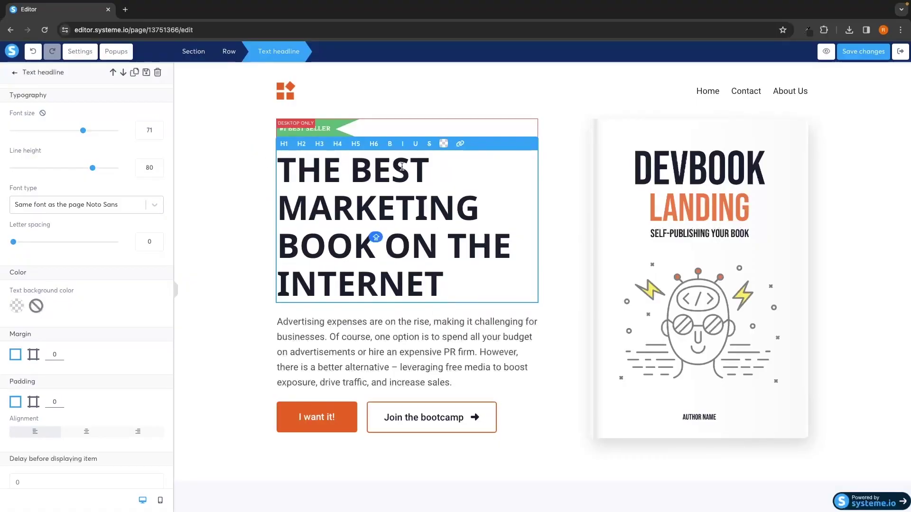
click(373, 144)
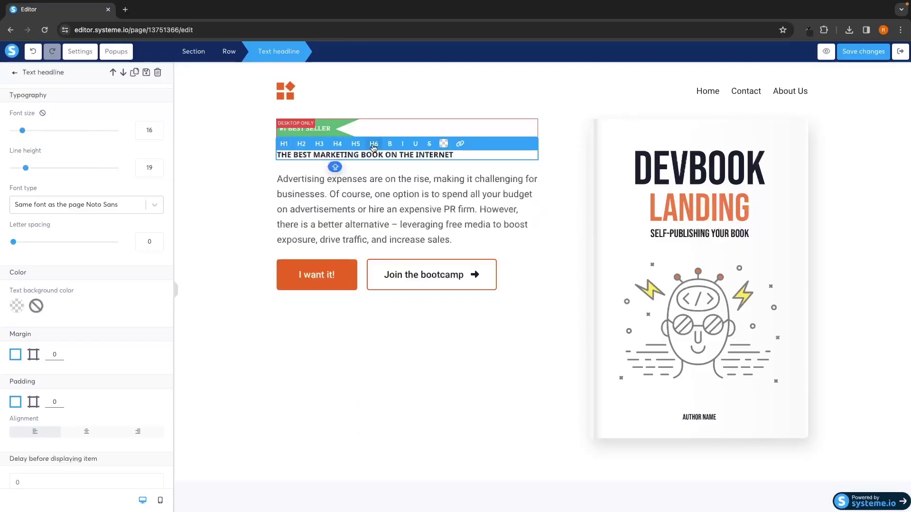
click(283, 144)
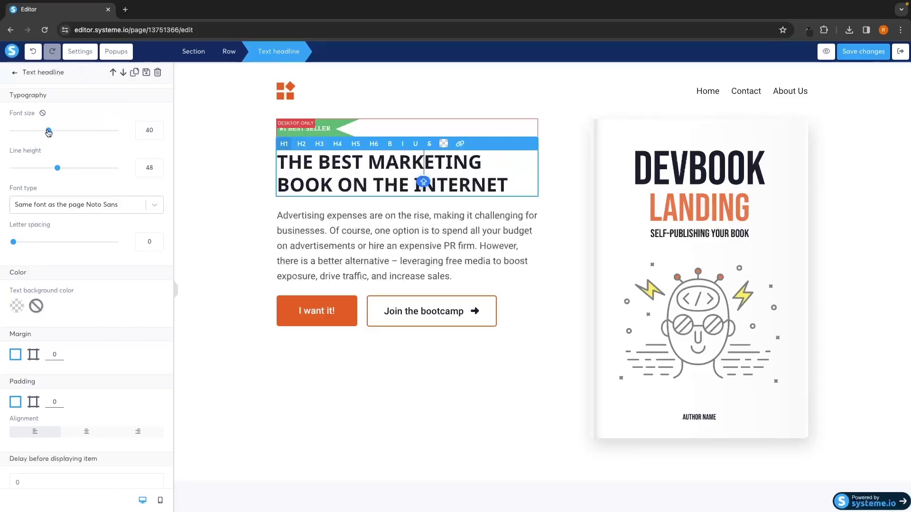
drag(48, 131, 70, 133)
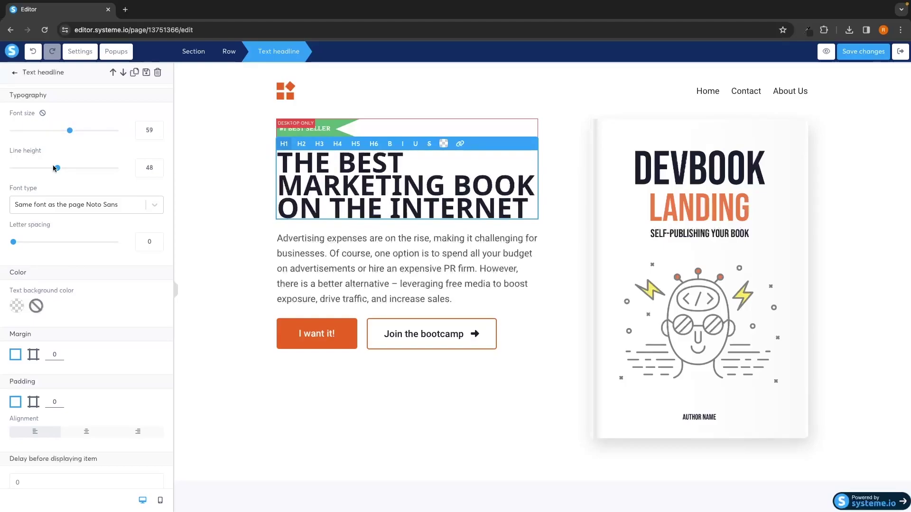
mouse_move(57, 170)
mouse_down()
mouse_move(81, 170)
mouse_move(71, 169)
mouse_up()
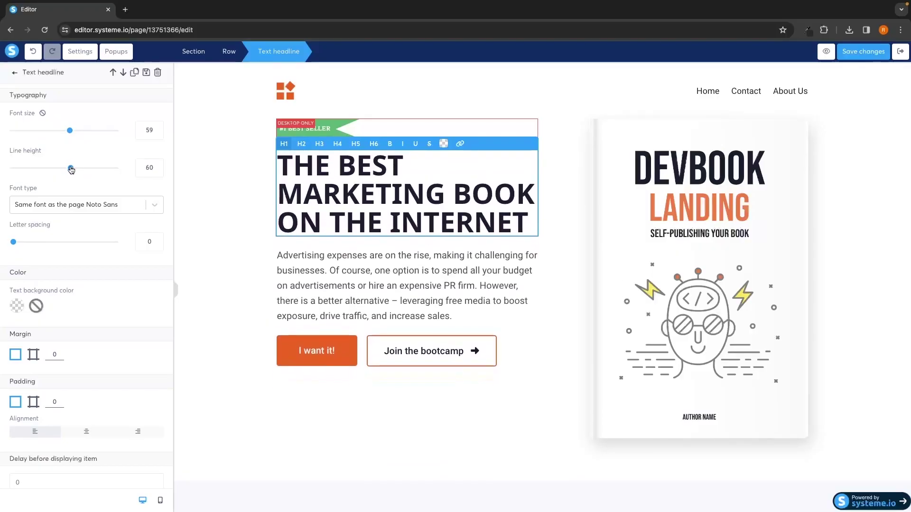
Step: Set the hero headline's font to Montserrat from Google Fonts with the Semi-bold 600 style
click(31, 204)
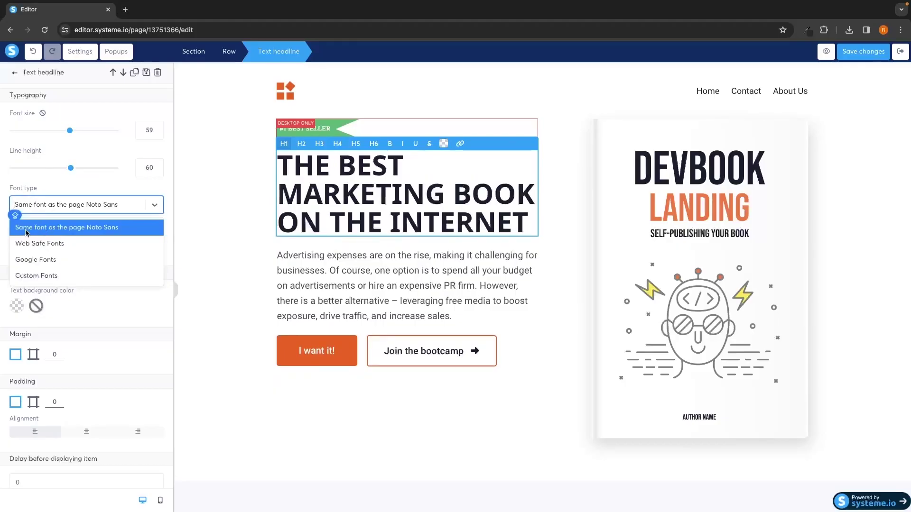
click(55, 262)
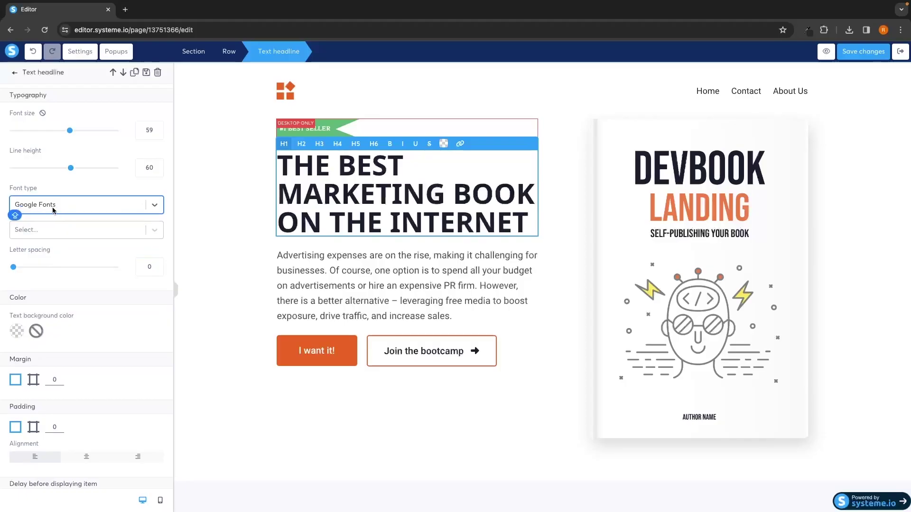
click(38, 230)
scroll(53, 268, down, 3)
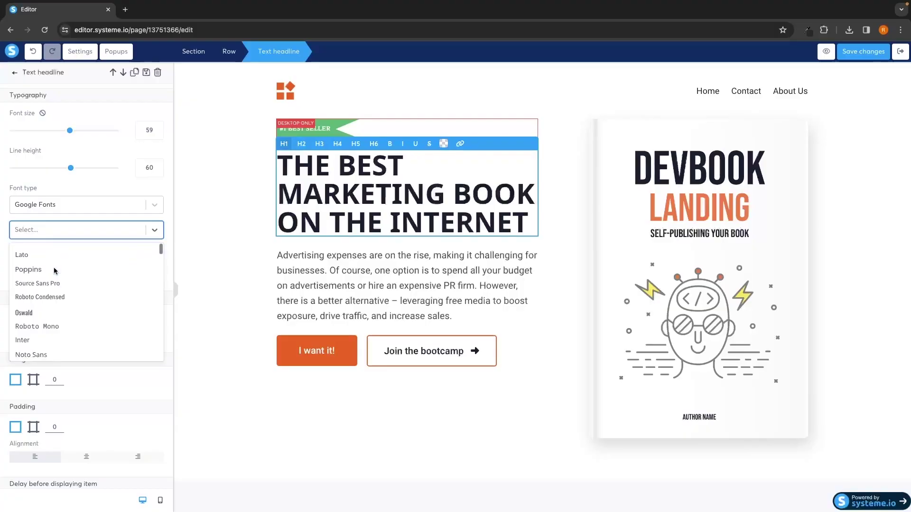
text(mo)
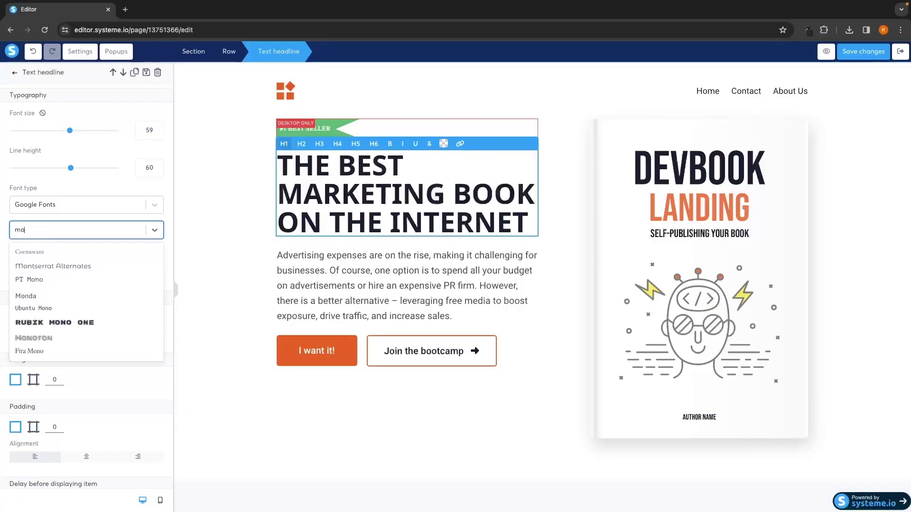
text(nts)
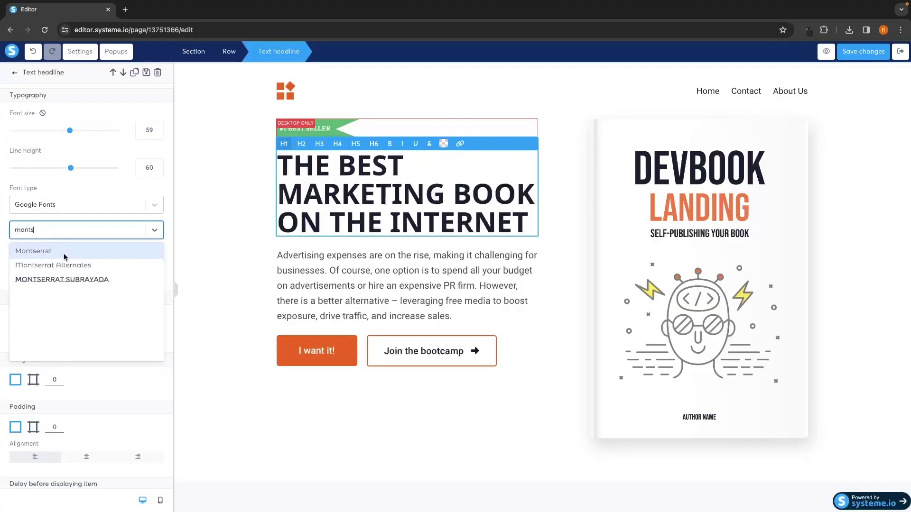
click(63, 252)
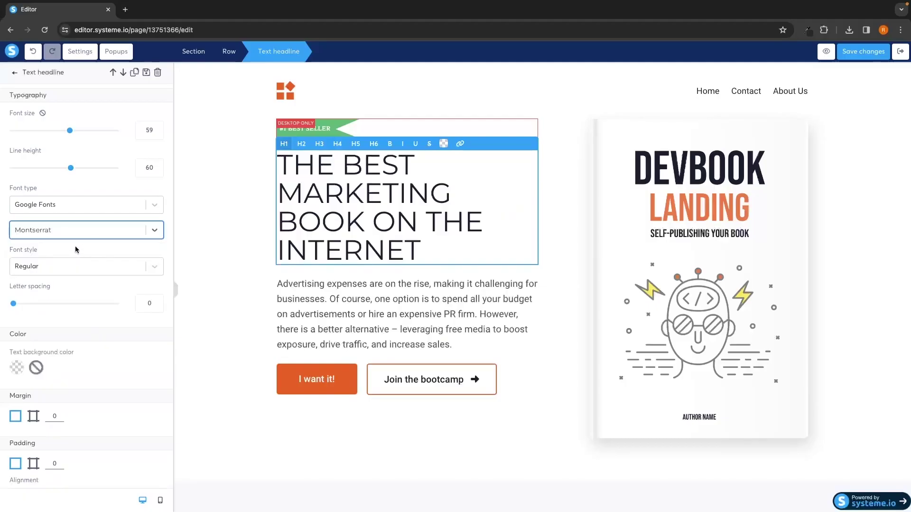
click(44, 265)
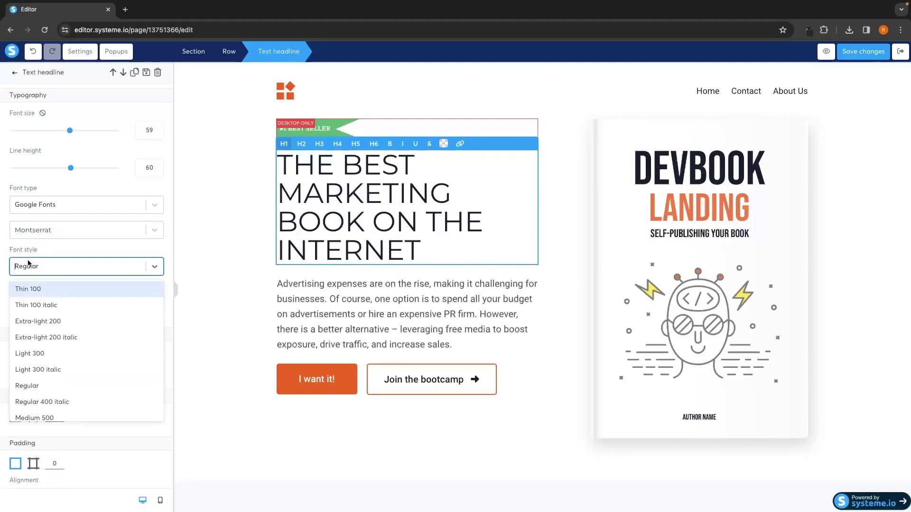
scroll(67, 311, down, 4)
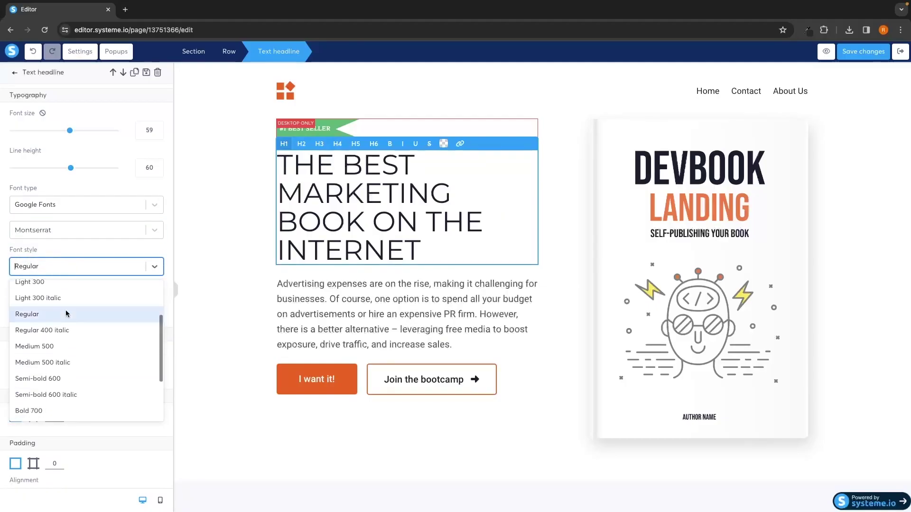
click(54, 375)
click(257, 217)
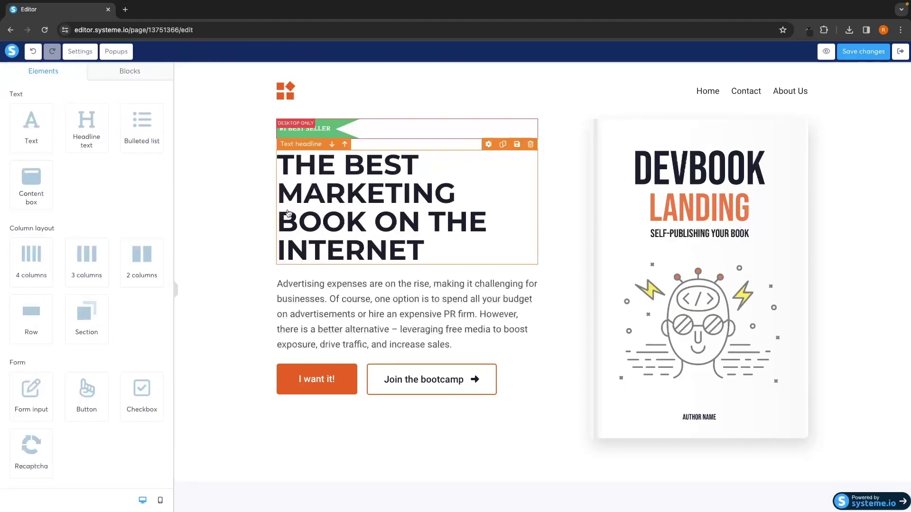
click(340, 314)
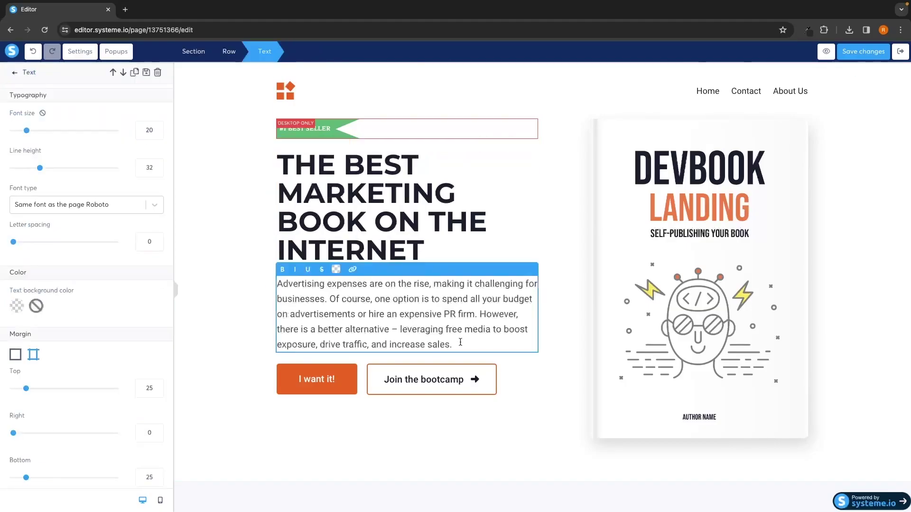
drag(453, 344, 277, 284)
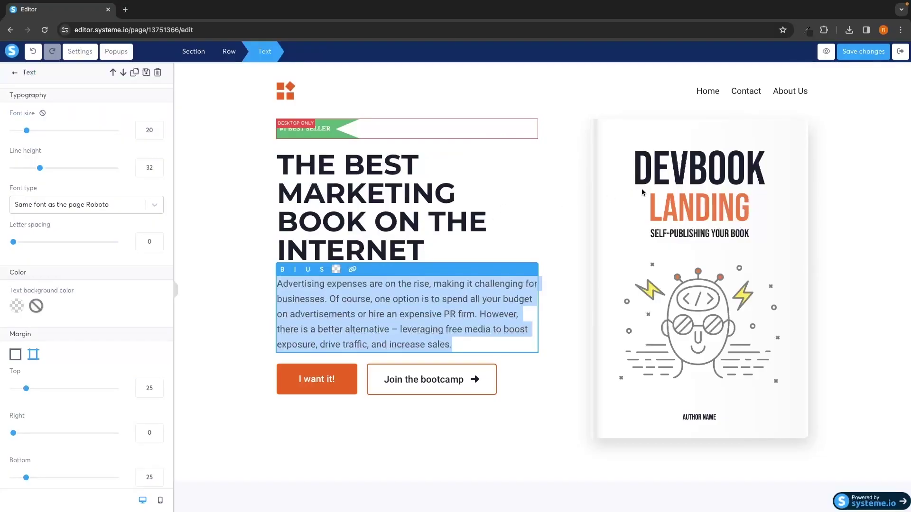
click(708, 155)
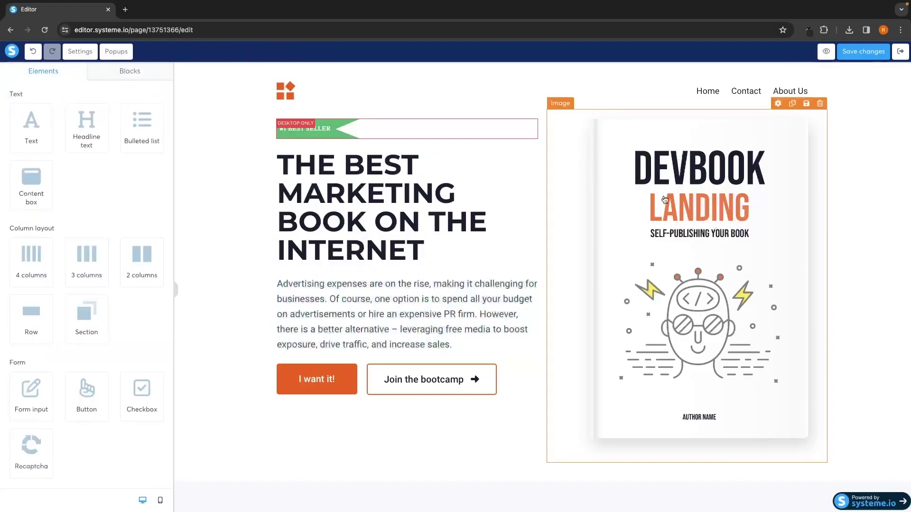
click(681, 230)
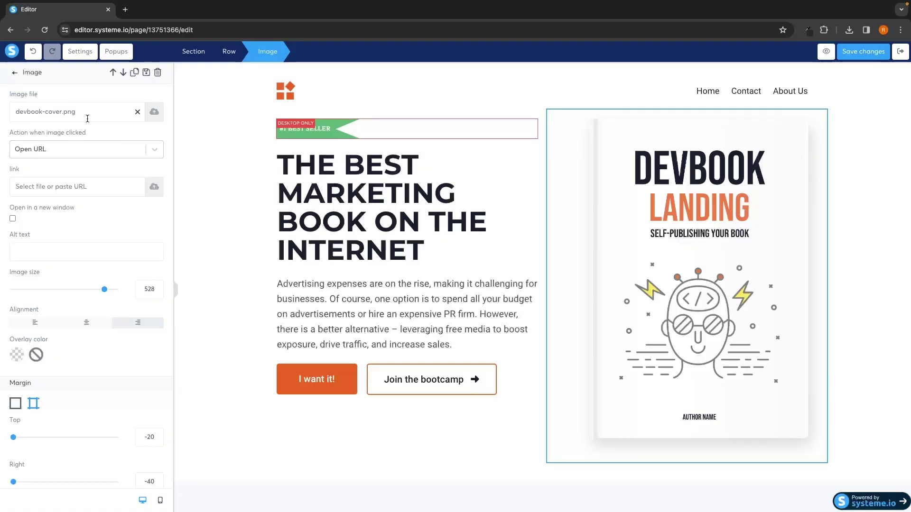
click(155, 113)
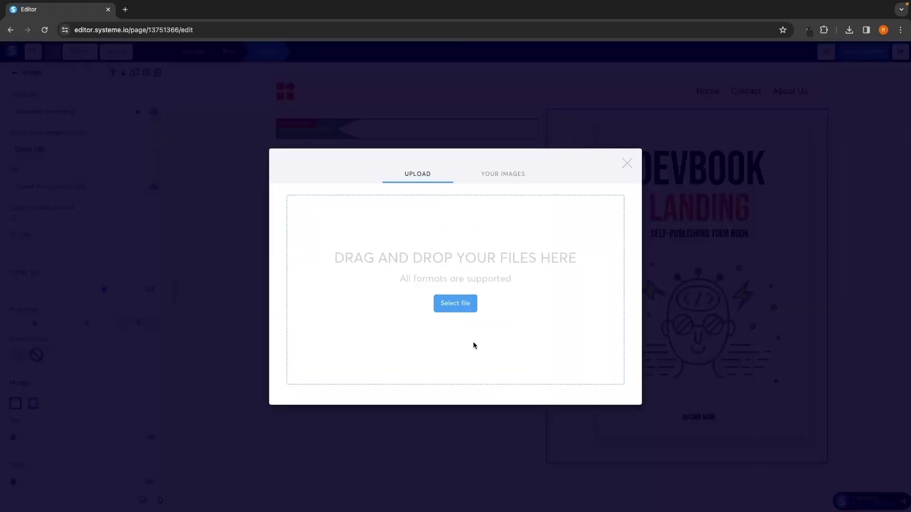
click(454, 306)
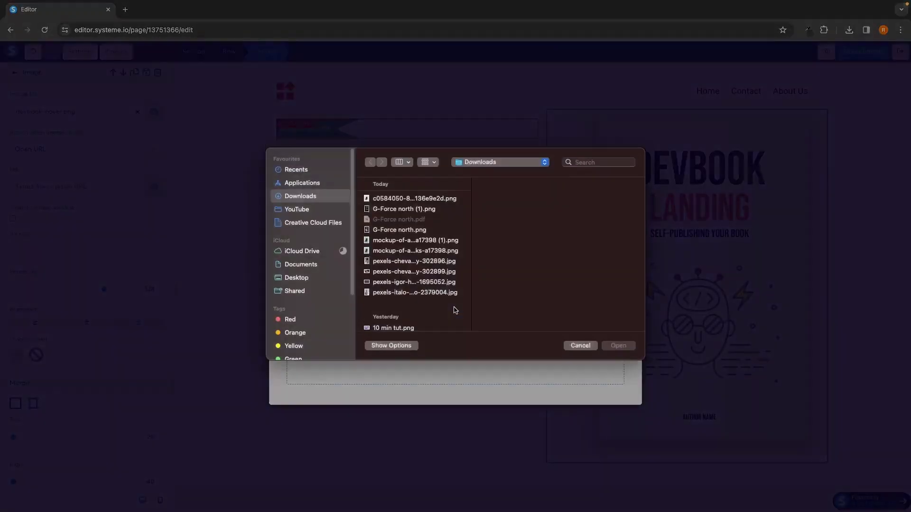
click(426, 205)
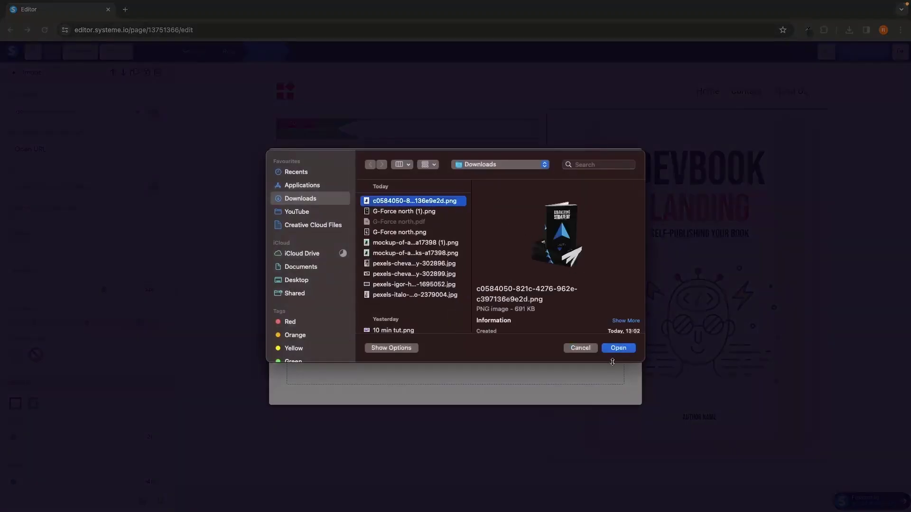
click(615, 348)
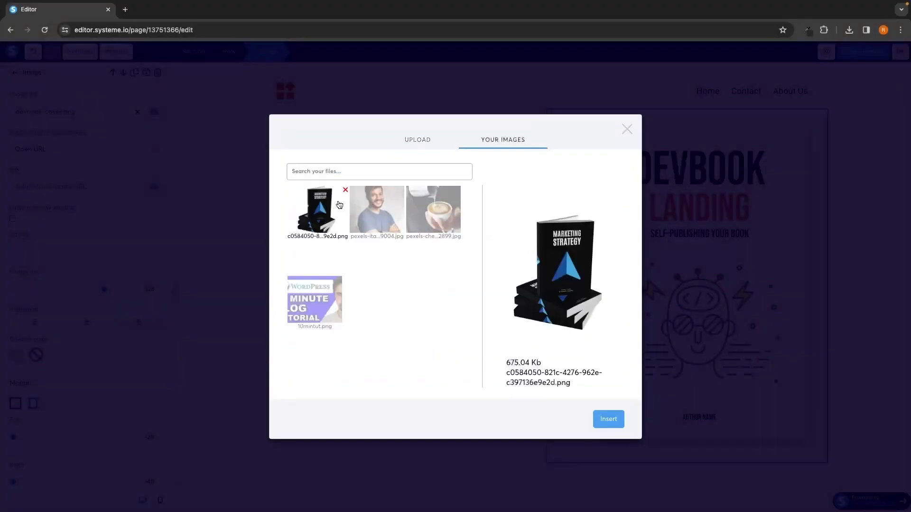
click(380, 221)
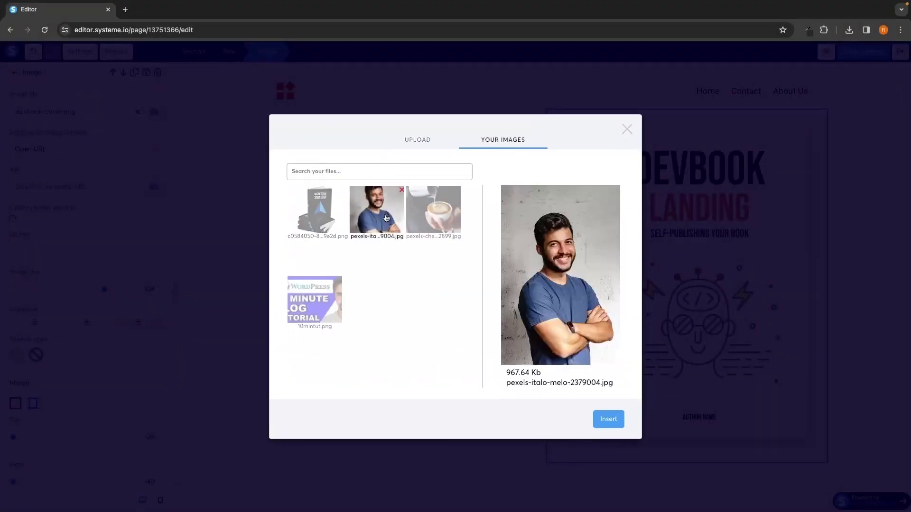
click(341, 216)
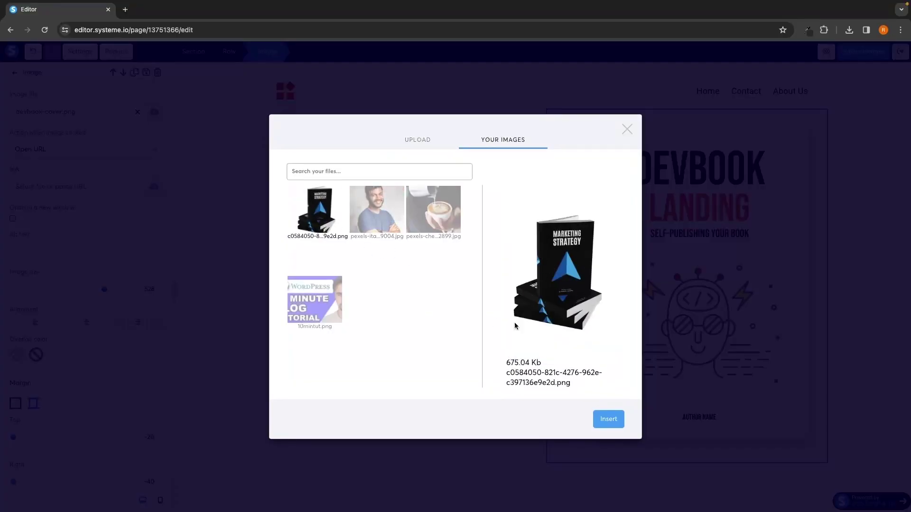
click(608, 421)
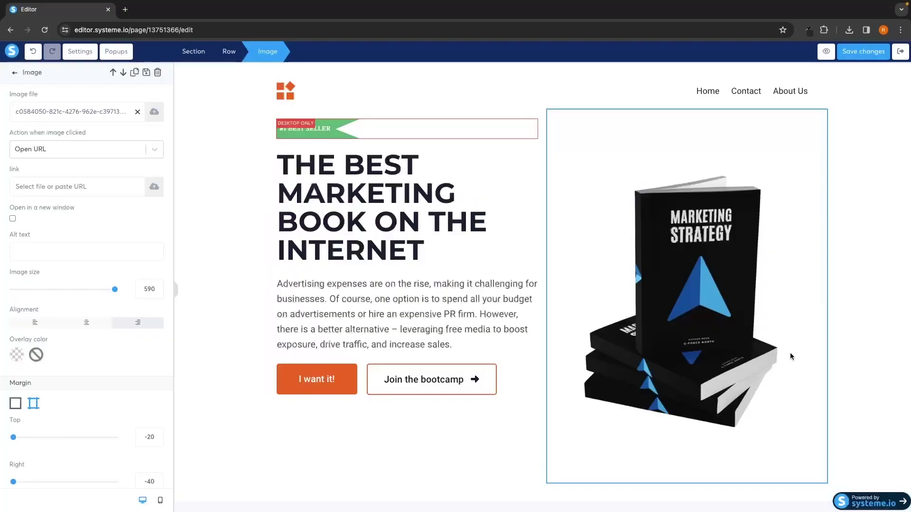
Step: Try Open URL as the click action of the hero's I want it! button and restore it to Next step URL
click(321, 379)
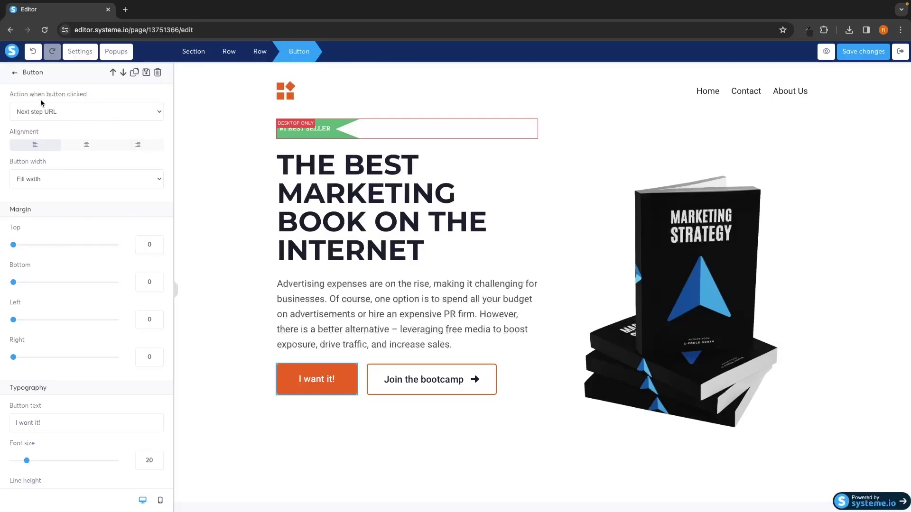
drag(11, 94, 92, 100)
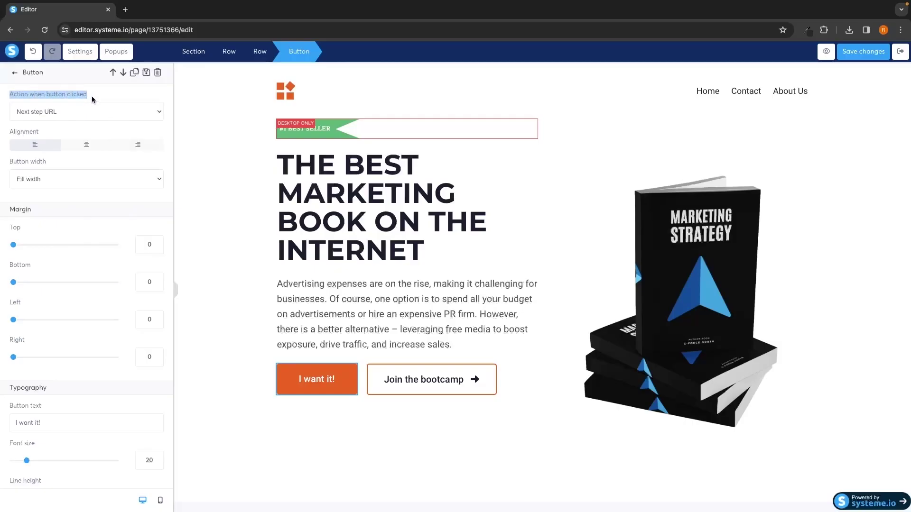
click(52, 114)
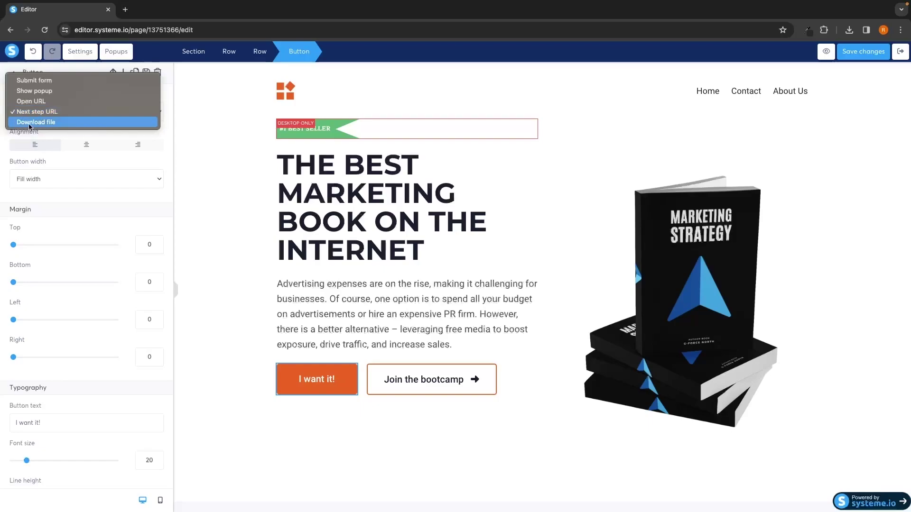
click(34, 102)
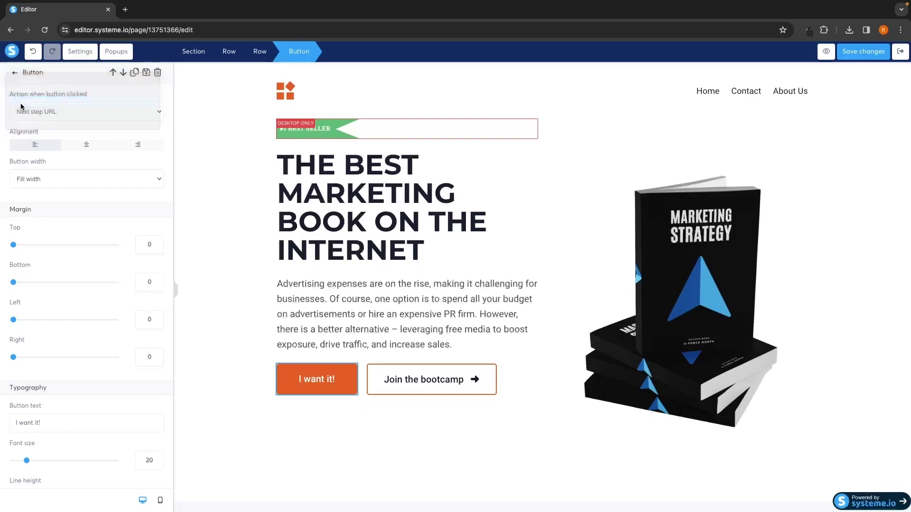
click(47, 140)
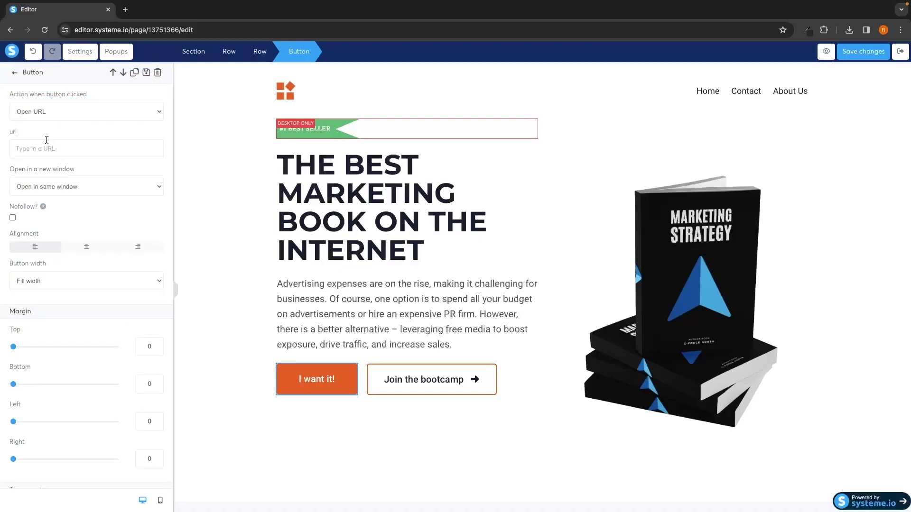
click(48, 119)
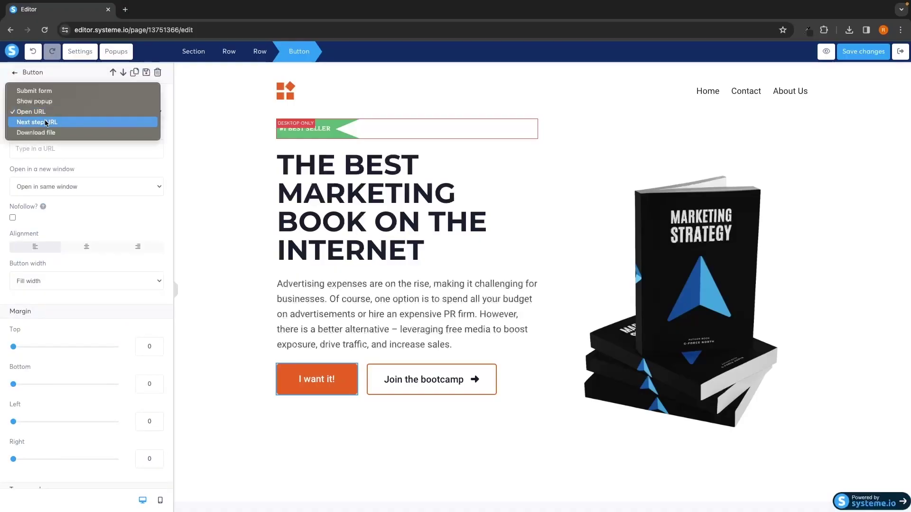
click(49, 123)
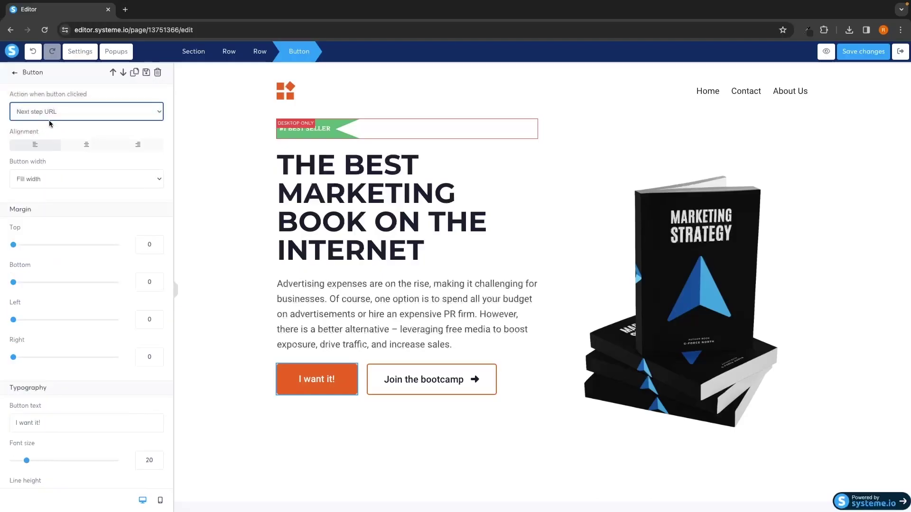
click(67, 128)
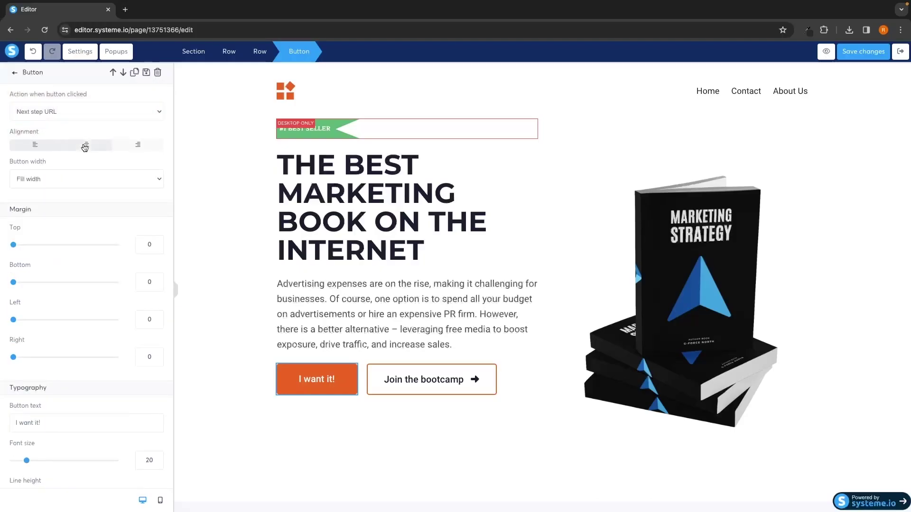
Step: Try replacing the text of the hero's orange button with Subscrube
scroll(90, 169, down, 1)
scroll(90, 169, down, 4)
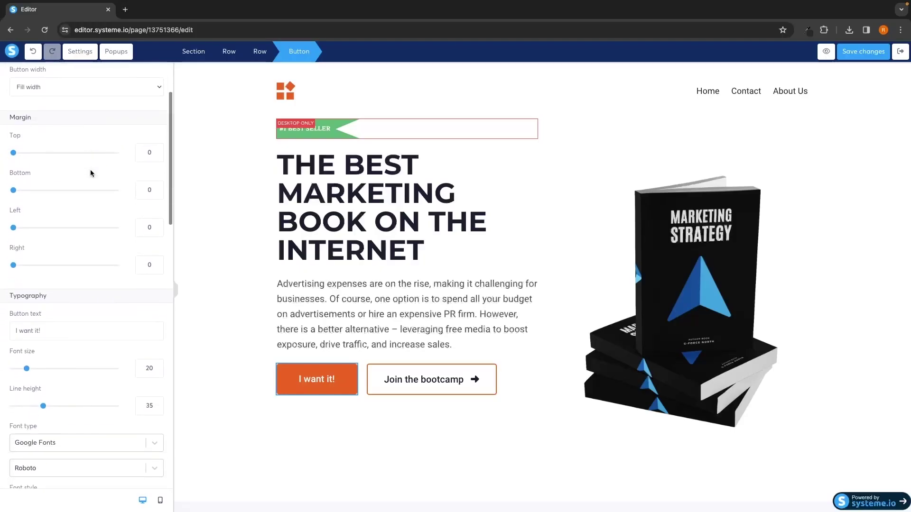
scroll(90, 174, down, 1)
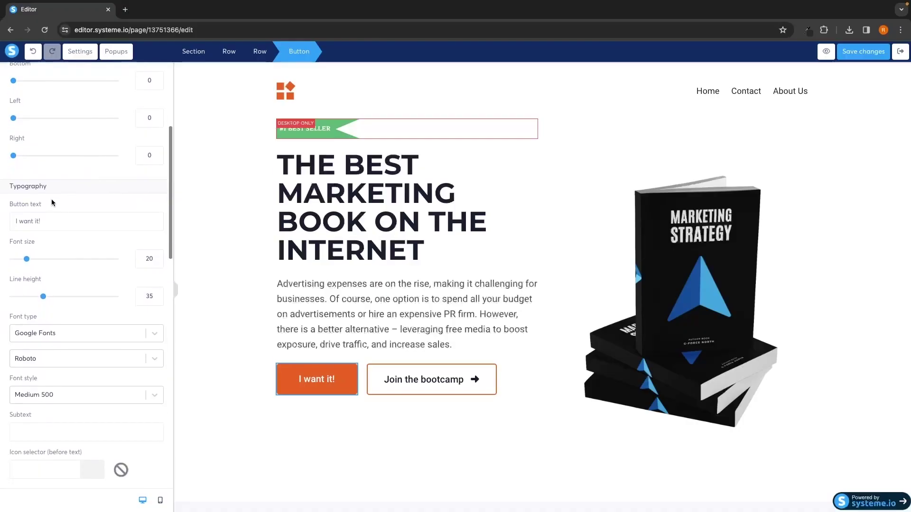
drag(8, 204, 46, 205)
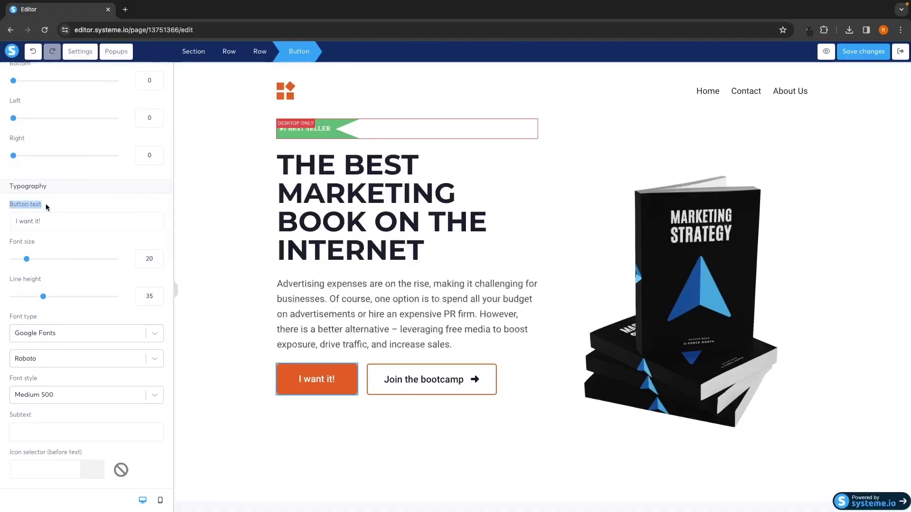
click(61, 233)
triple_click(71, 225)
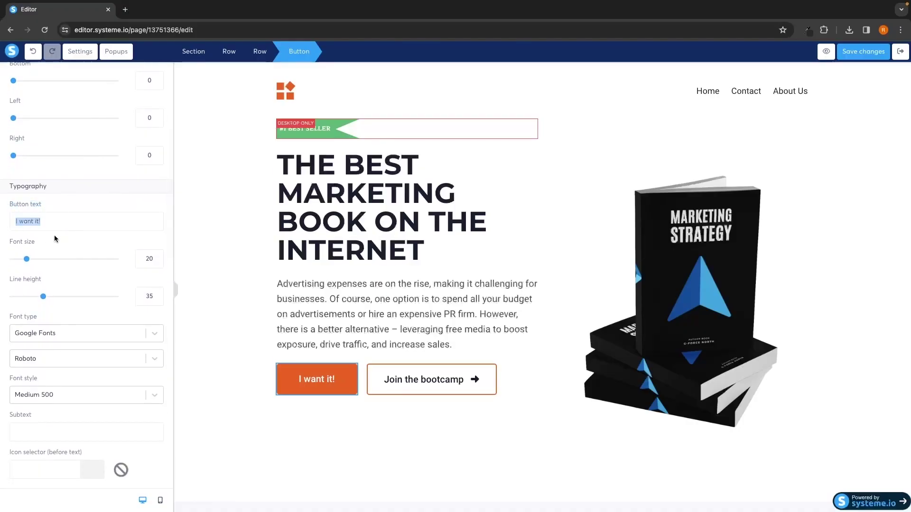
text(S)
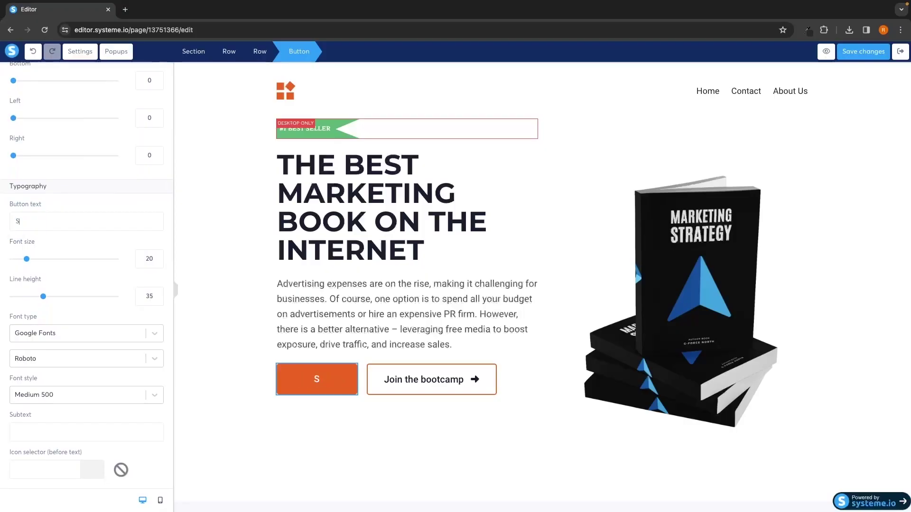
text(ubscrube)
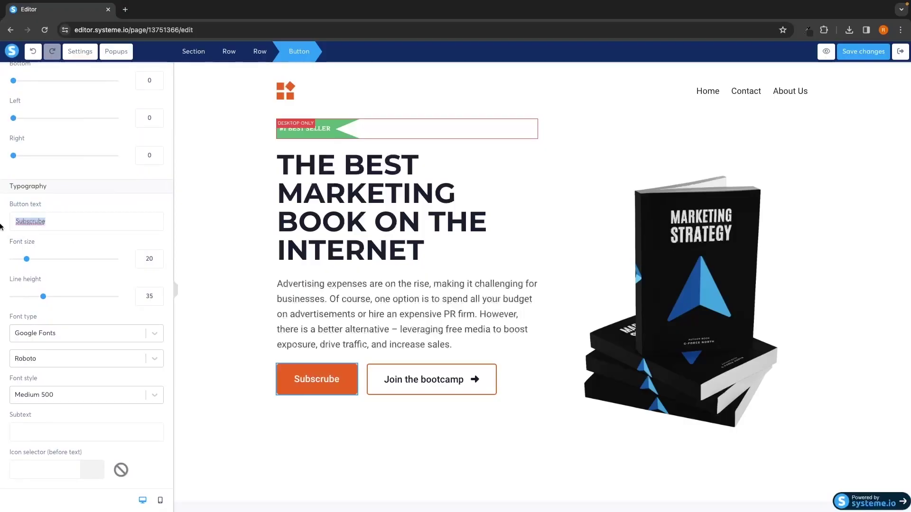
key(BackSpace)
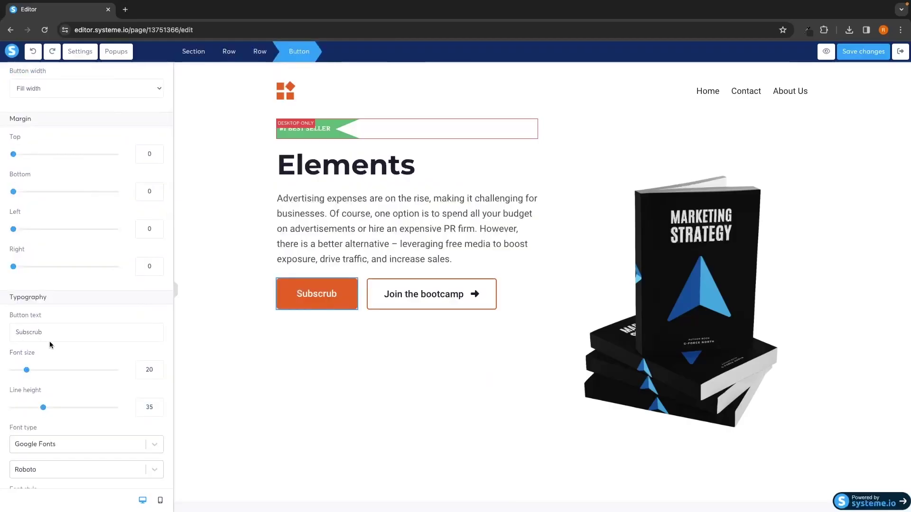
Step: Restore the orange button's text to I want it! and undo the unintended change to the hero headline
double_click(50, 332)
text(I wan)
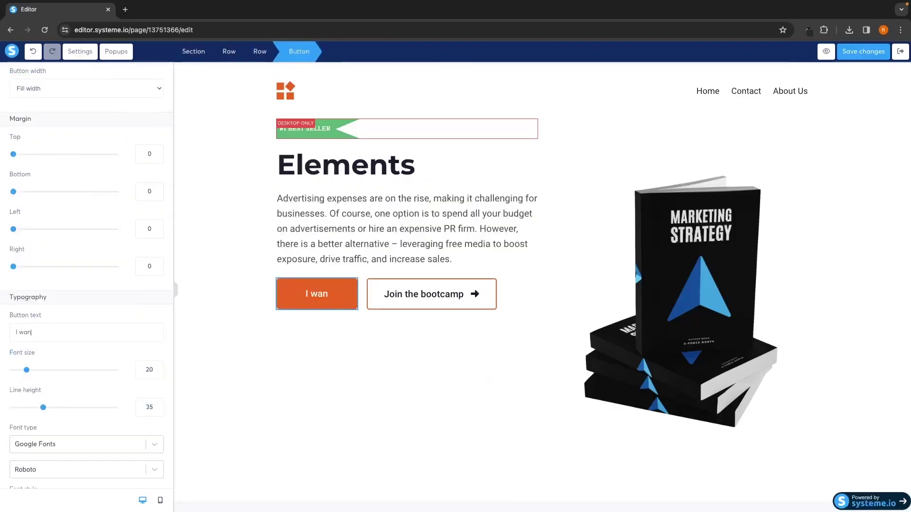
text(t it!)
scroll(115, 341, down, 2)
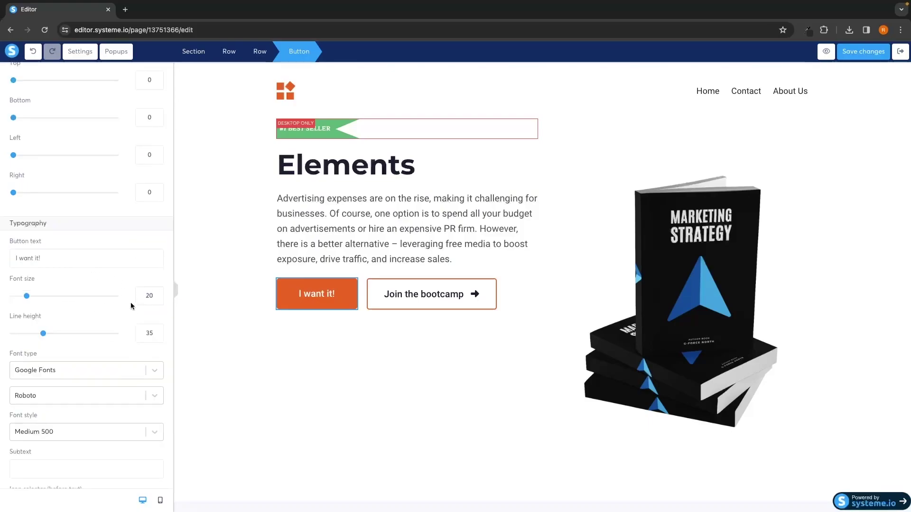
scroll(130, 306, down, 2)
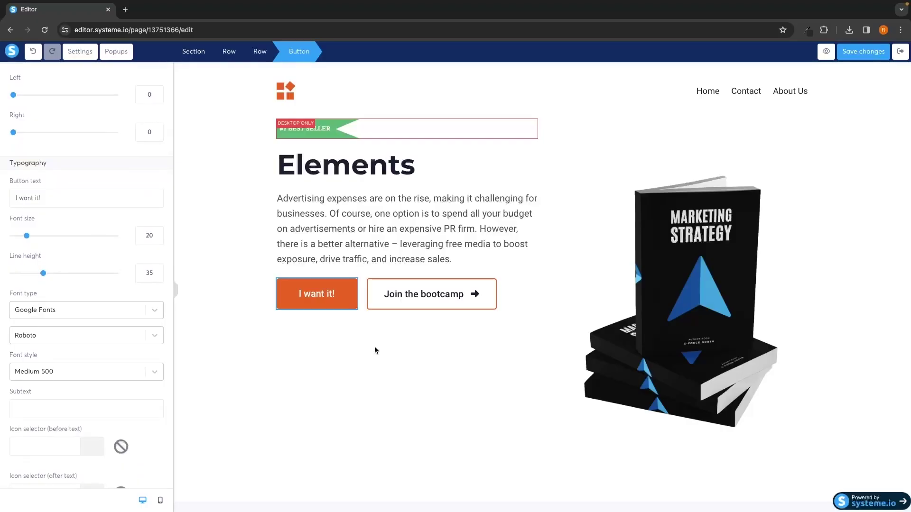
key(ctrl+z)
key(Escape)
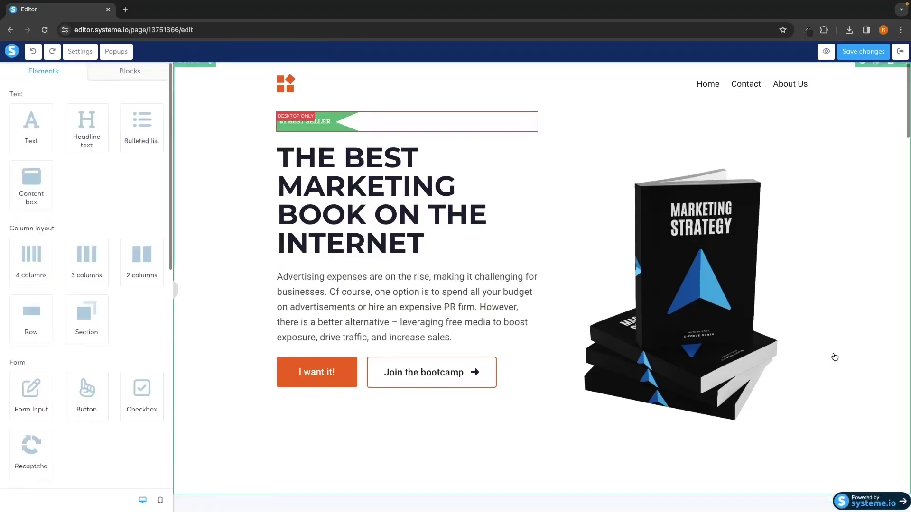
Step: Inspect the image settings of the BMW and Netflix logos in the FEATURED IN section
scroll(834, 356, down, 7)
scroll(834, 356, down, 2)
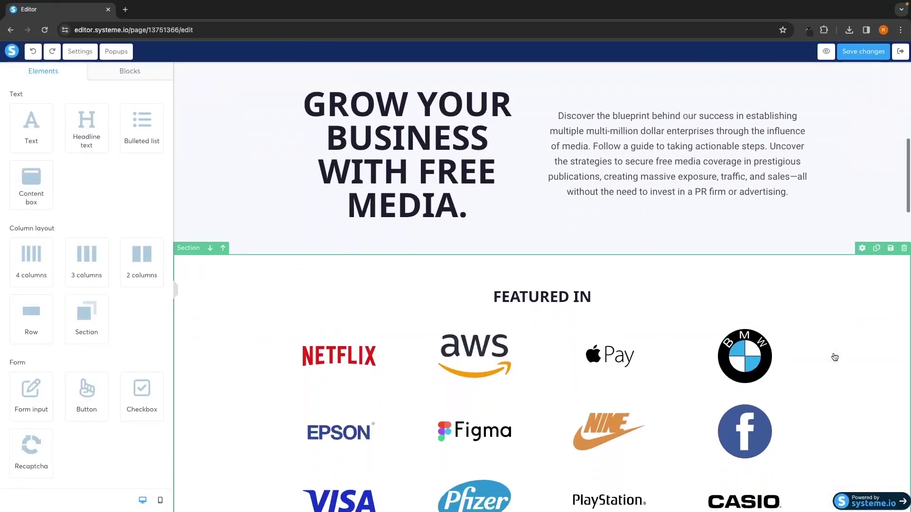
click(762, 341)
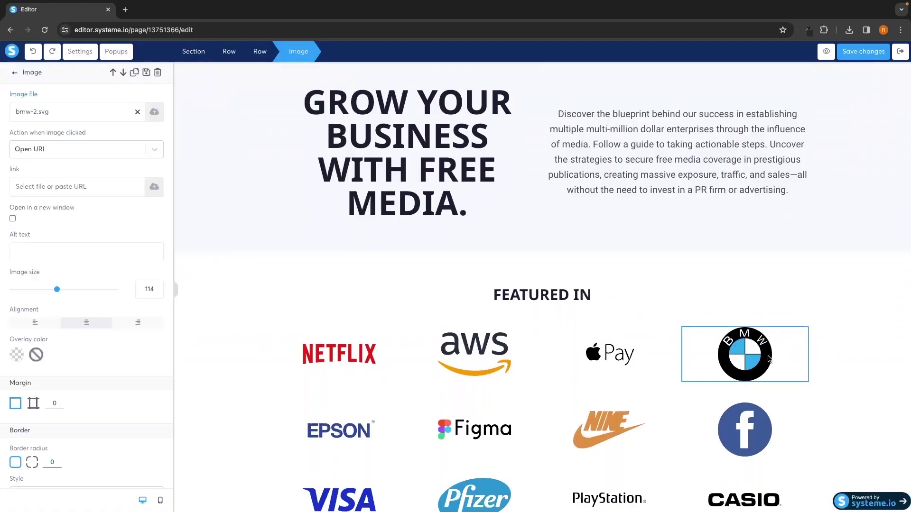
key(Escape)
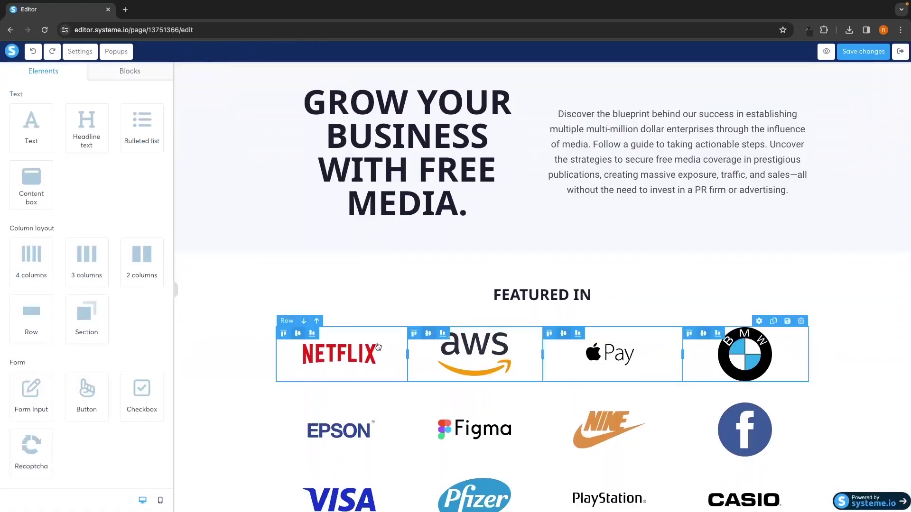
click(356, 352)
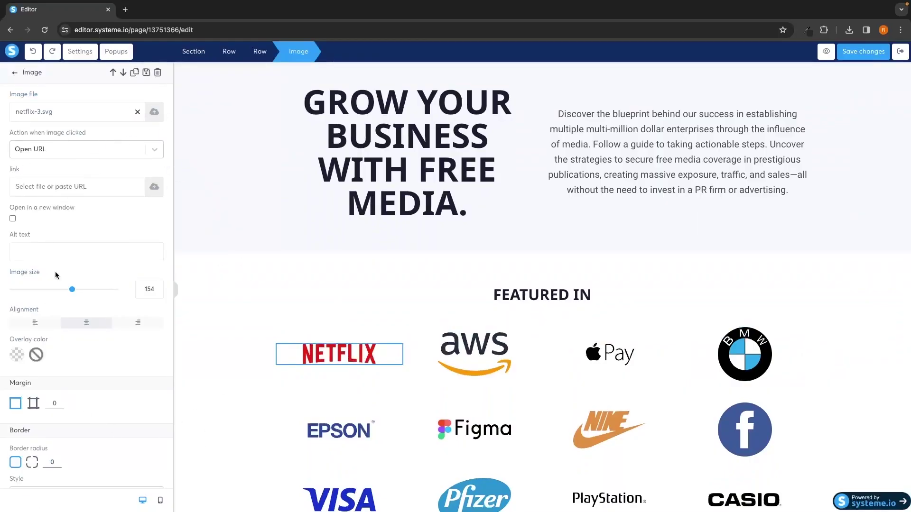
click(319, 241)
Step: Move the GROW YOUR BUSINESS WITH FREE MEDIA section down below the FEATURED IN logo section
scroll(339, 260, up, 3)
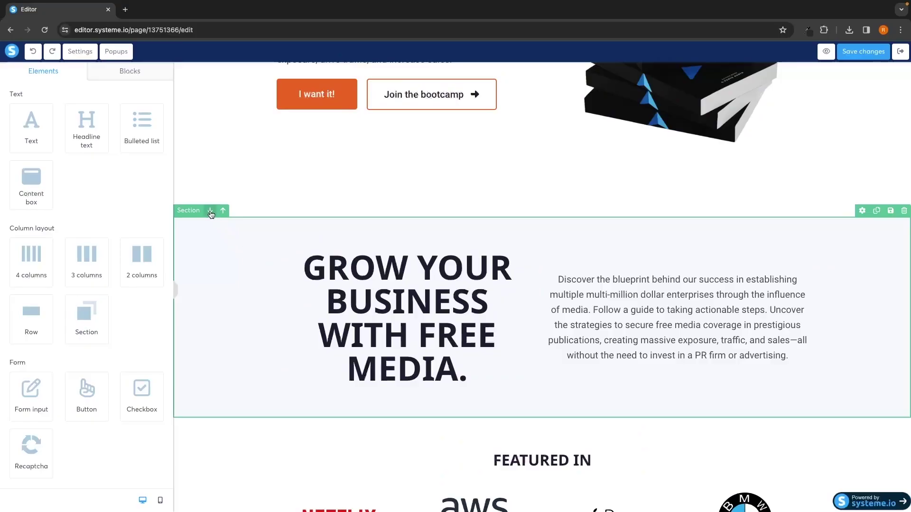
scroll(281, 305, down, 2)
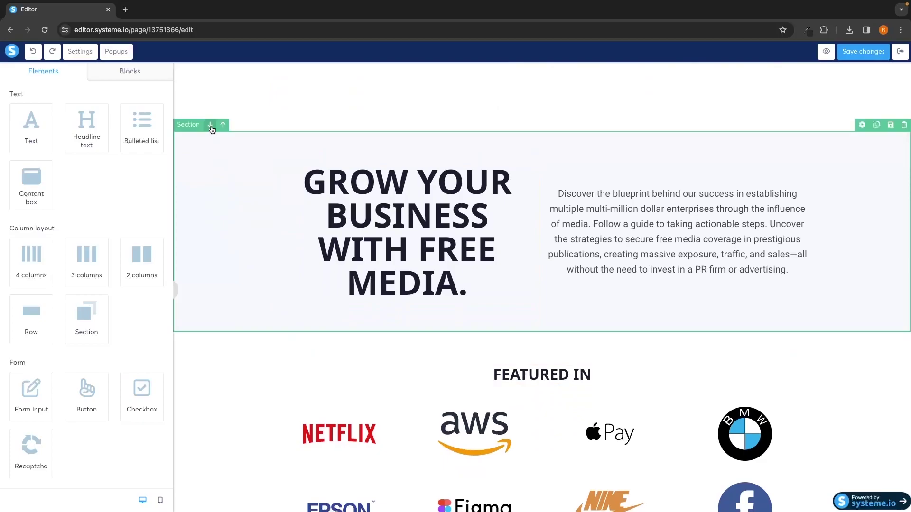
click(211, 125)
scroll(275, 157, down, 2)
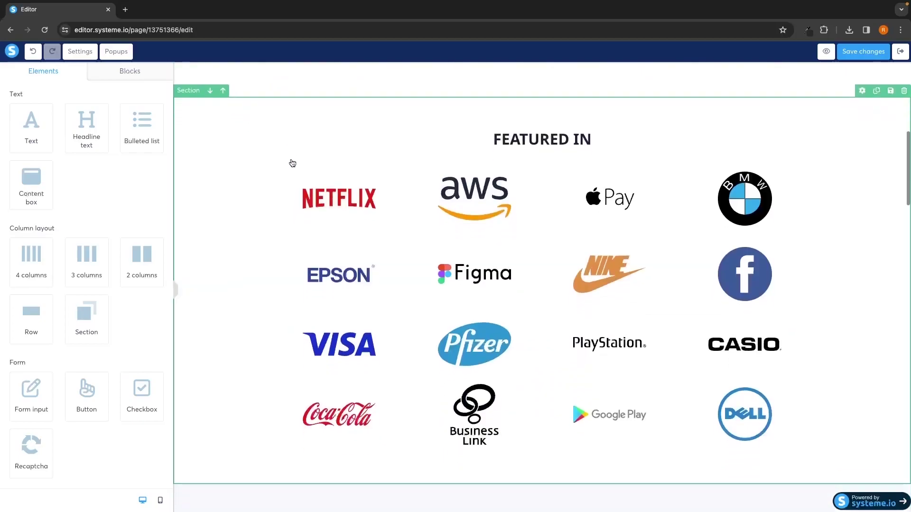
scroll(293, 164, down, 2)
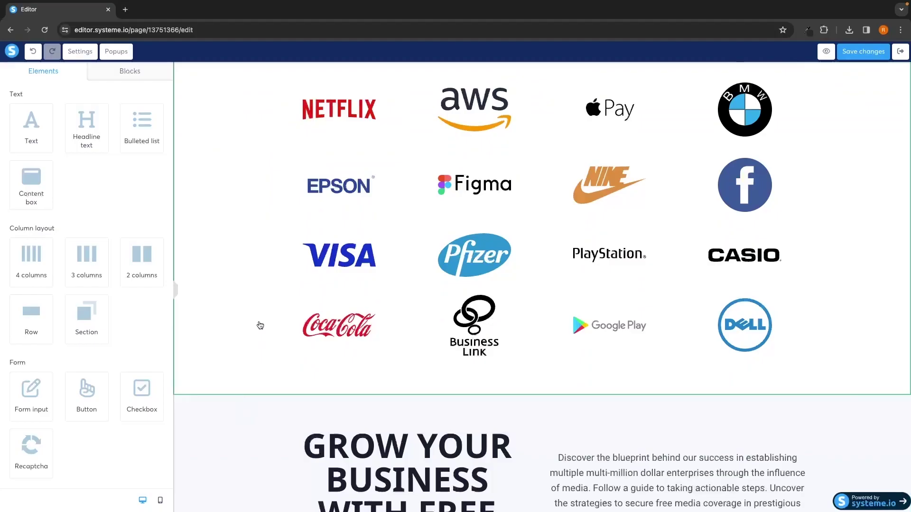
Step: Delete the FEATURED IN section containing the company logos
scroll(260, 325, up, 3)
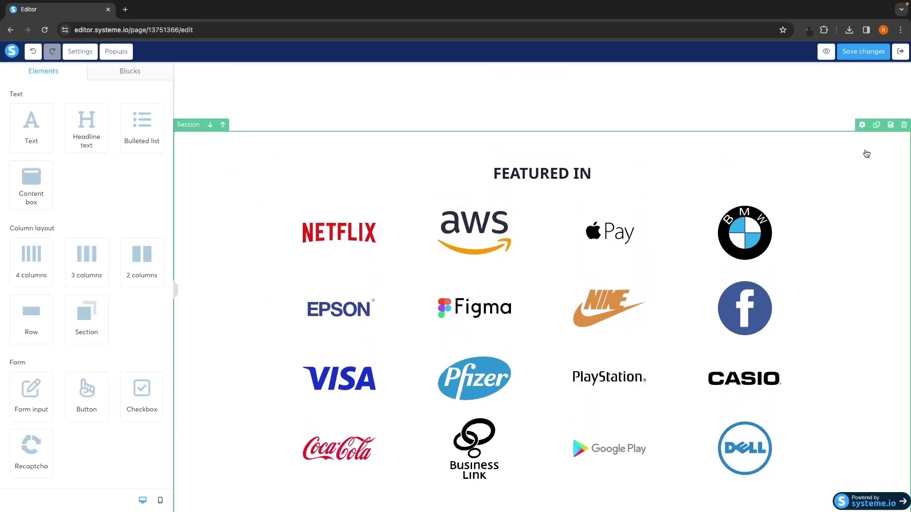
click(904, 125)
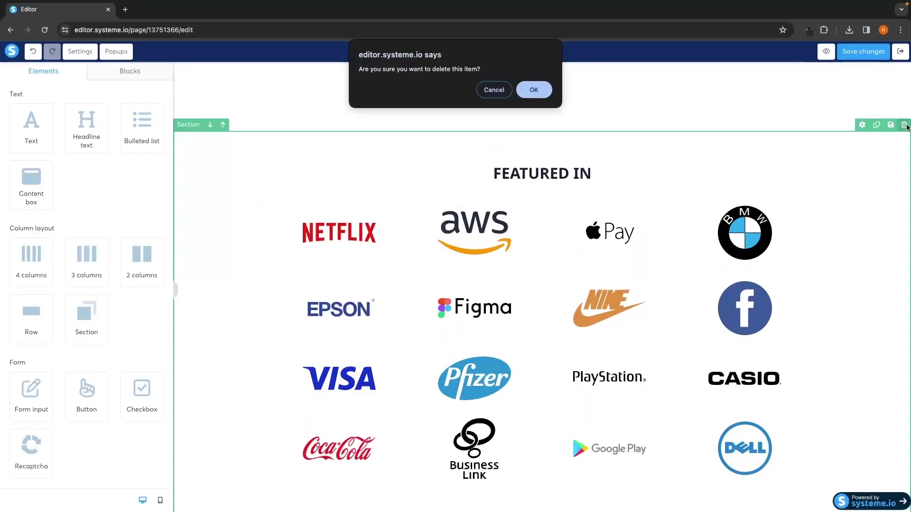
click(534, 89)
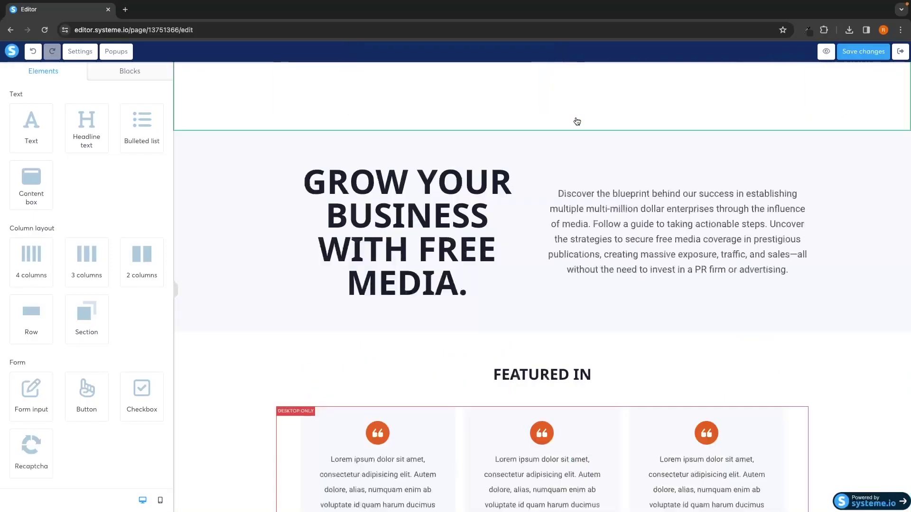
Step: Insert a new section between the hero and the GROW YOUR BUSINESS section and place a text element inside it
scroll(647, 151, up, 3)
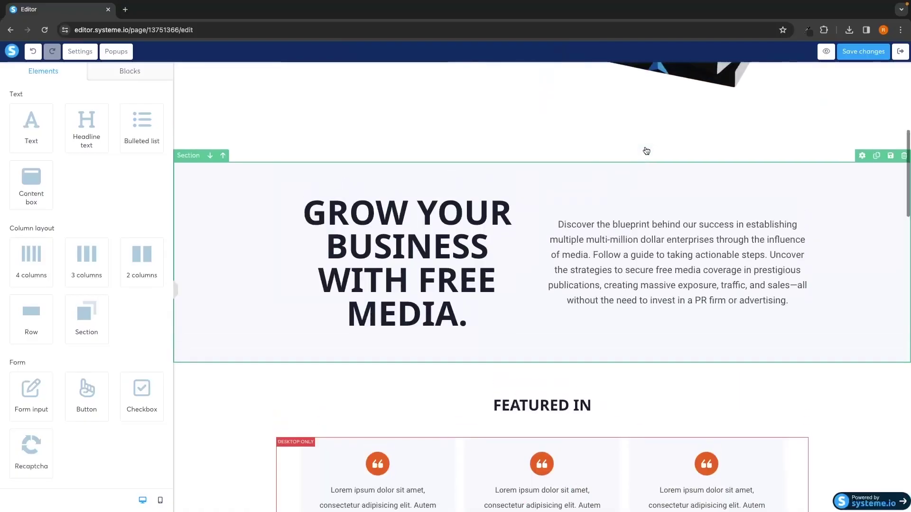
scroll(646, 151, down, 2)
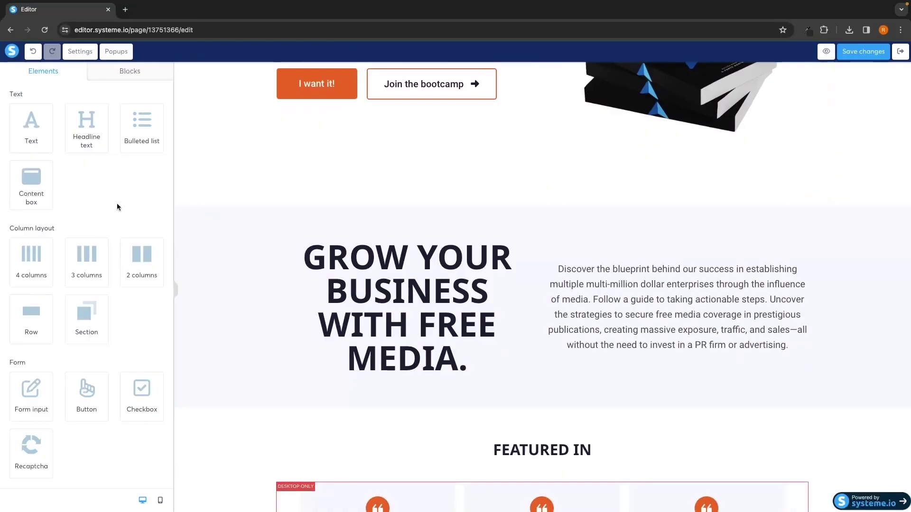
scroll(115, 228, down, 1)
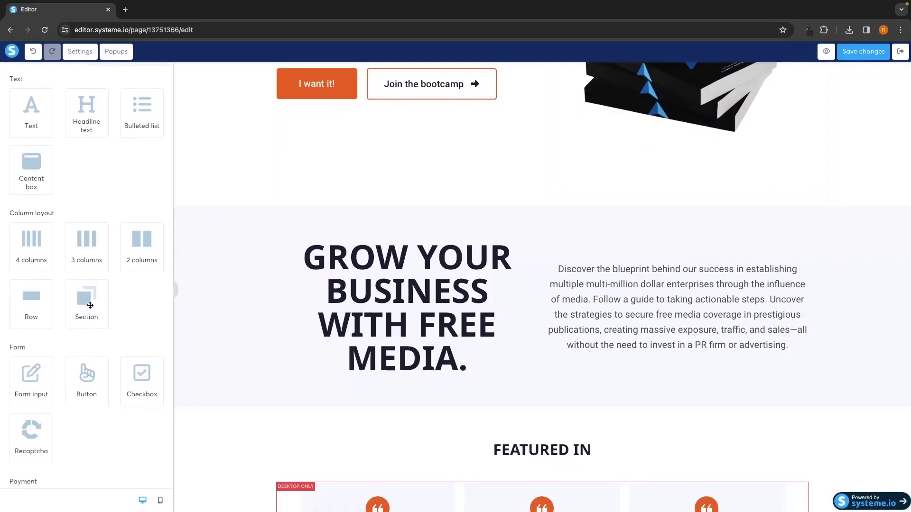
drag(90, 305, 401, 223)
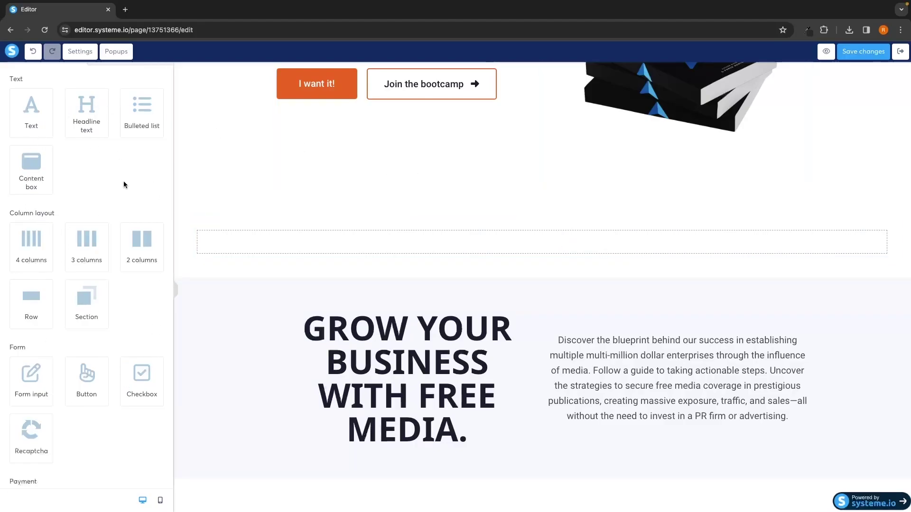
drag(40, 121, 429, 247)
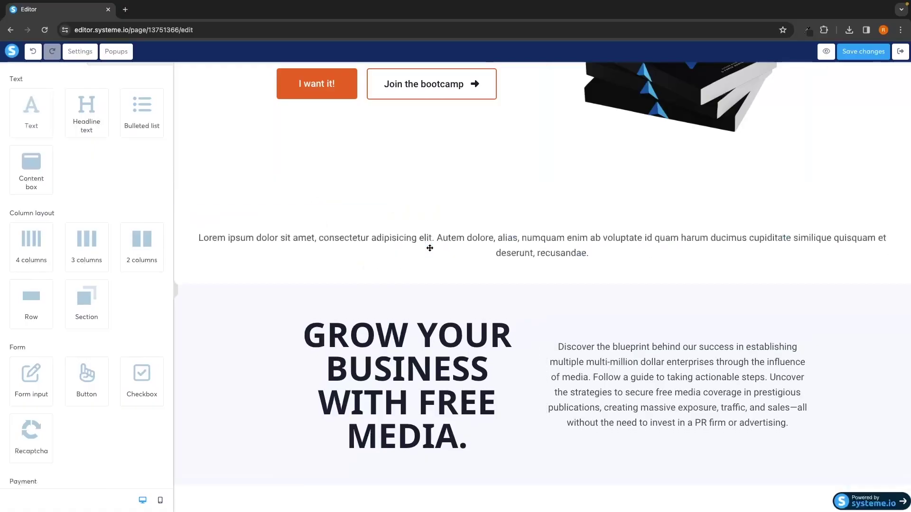
Step: Add a headline above the text in the new section below the hero, and delete that whole section
drag(78, 116, 472, 243)
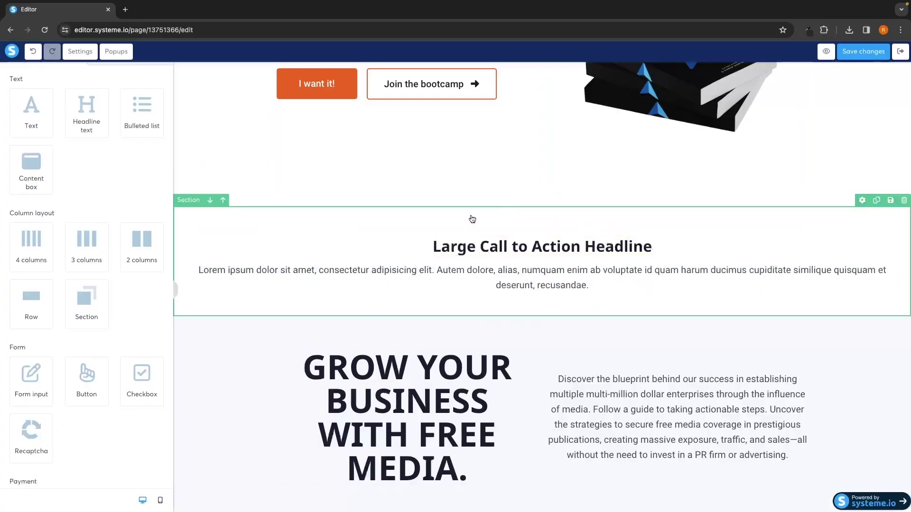
click(904, 200)
scroll(358, 264, up, 5)
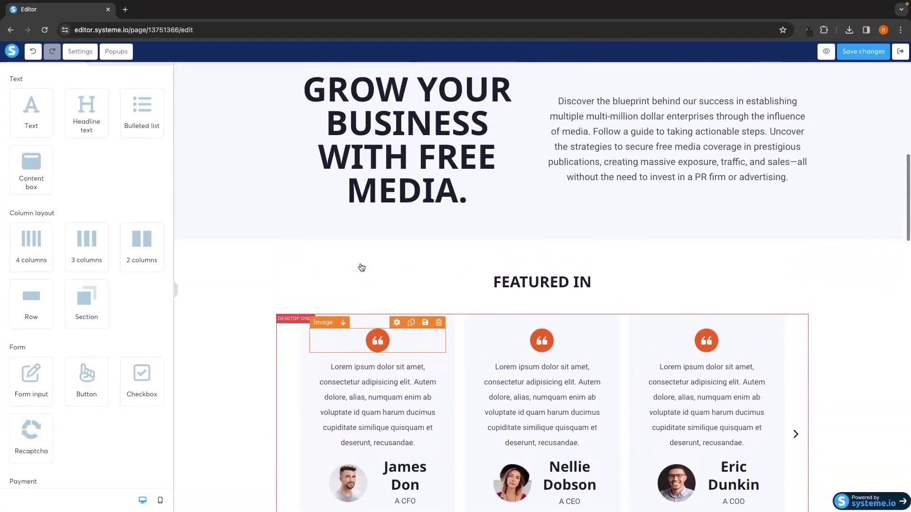
scroll(362, 267, up, 5)
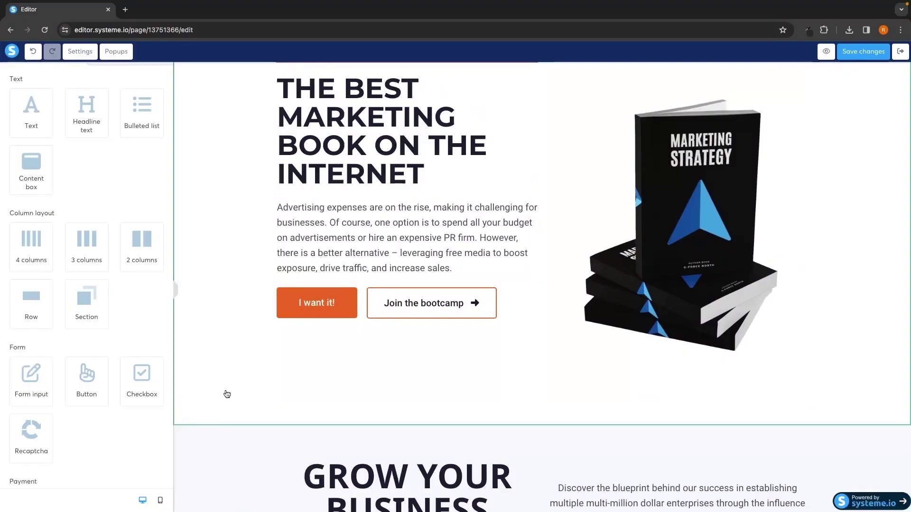
Step: Examine the mobile version of the sales page from the hero through to the sign-up form
click(161, 500)
scroll(522, 285, down, 15)
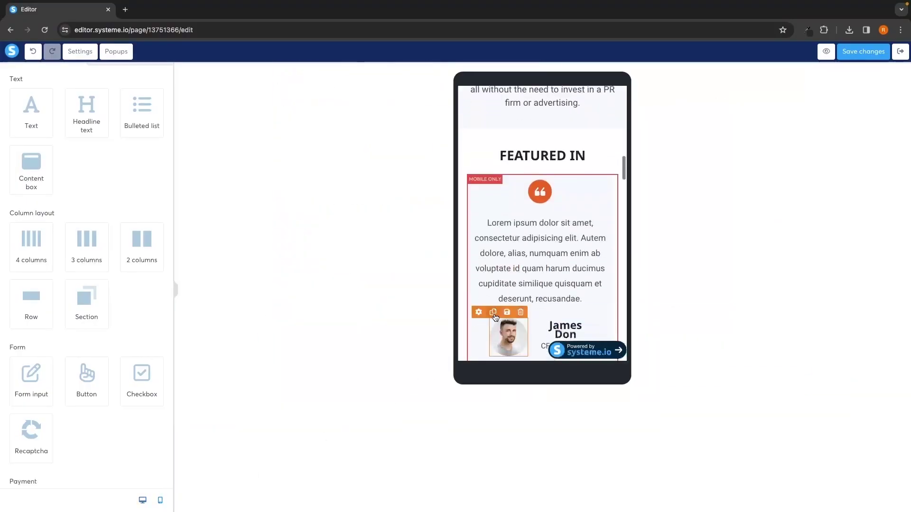
scroll(520, 289, up, 4)
scroll(520, 289, up, 8)
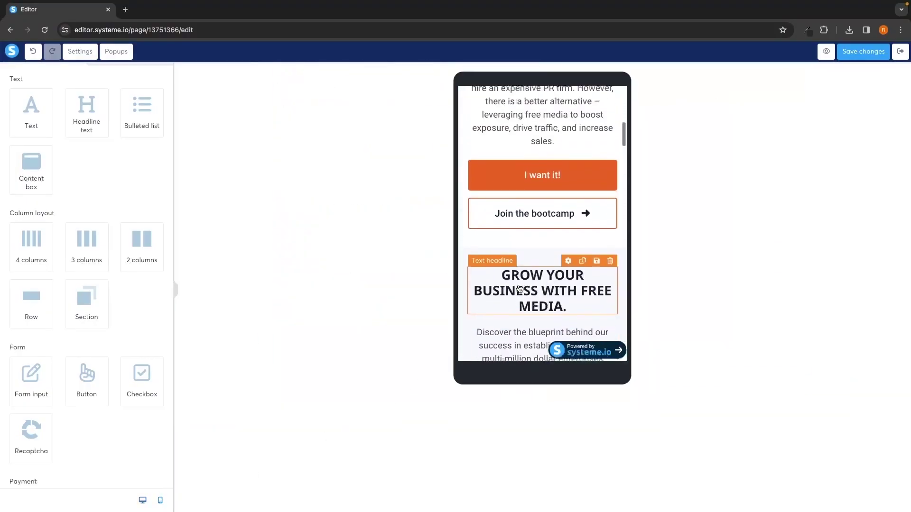
scroll(520, 289, up, 3)
scroll(594, 218, down, 6)
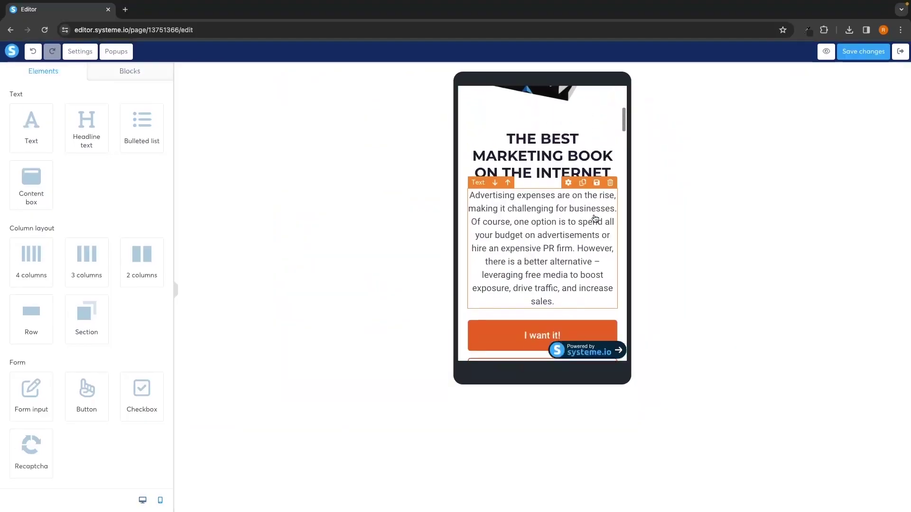
scroll(595, 218, up, 4)
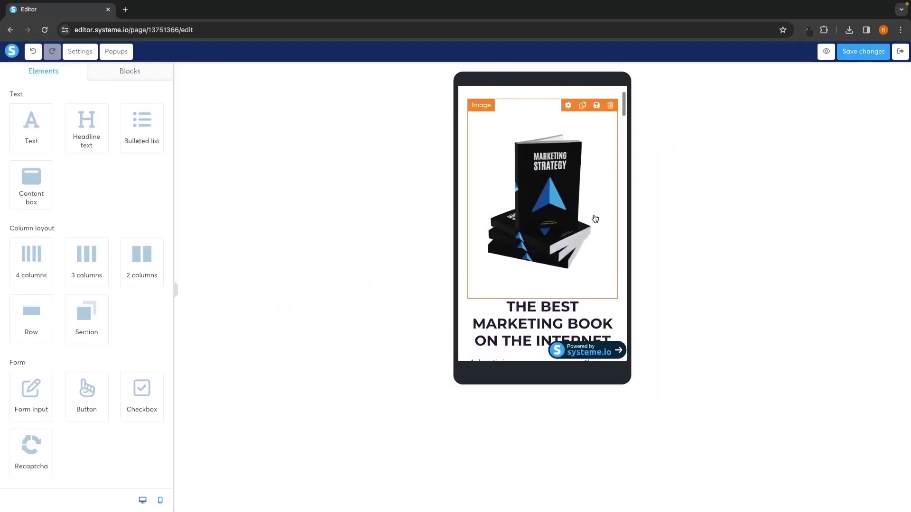
scroll(595, 218, down, 1)
scroll(595, 218, down, 10)
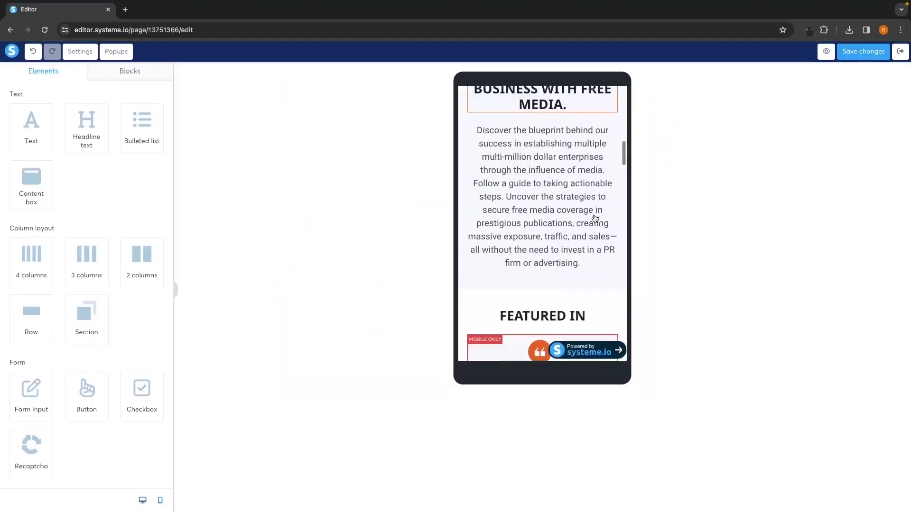
scroll(595, 218, down, 5)
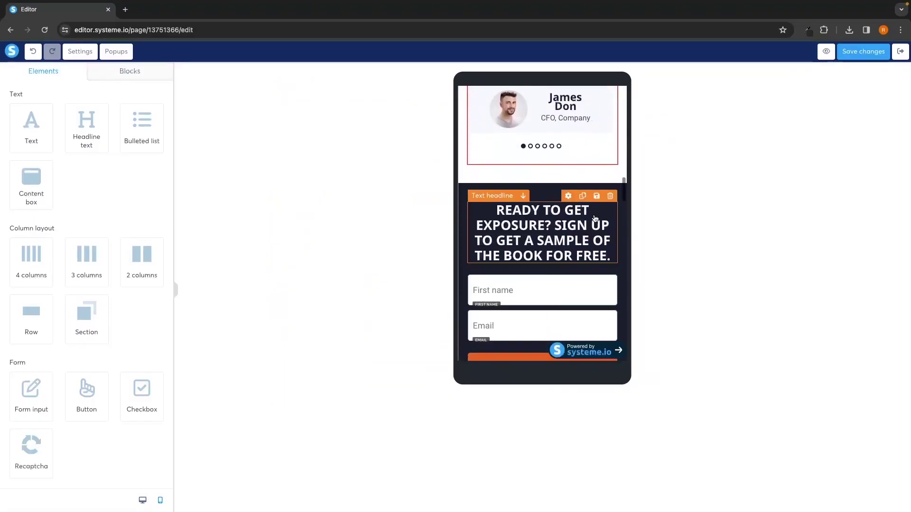
Step: Inspect the desktop and mobile visibility settings of the READY TO GET EXPOSURE headline
click(546, 213)
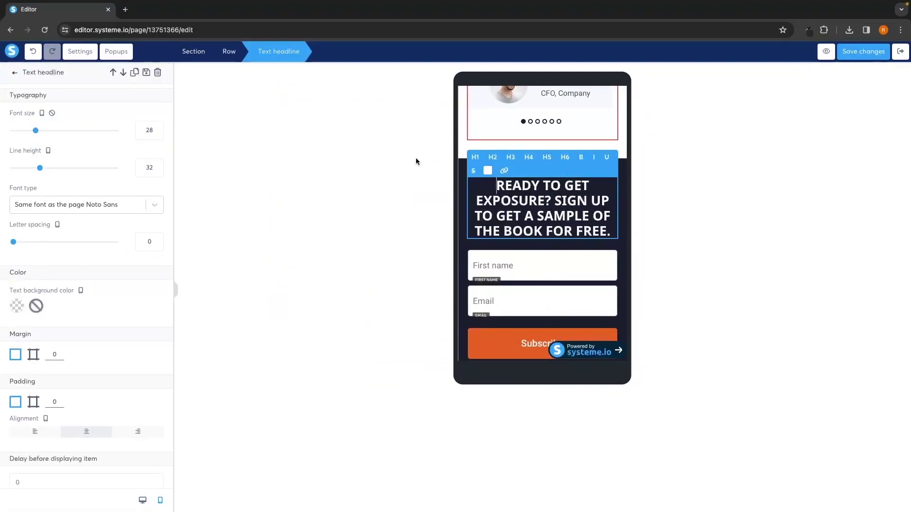
scroll(76, 125, down, 3)
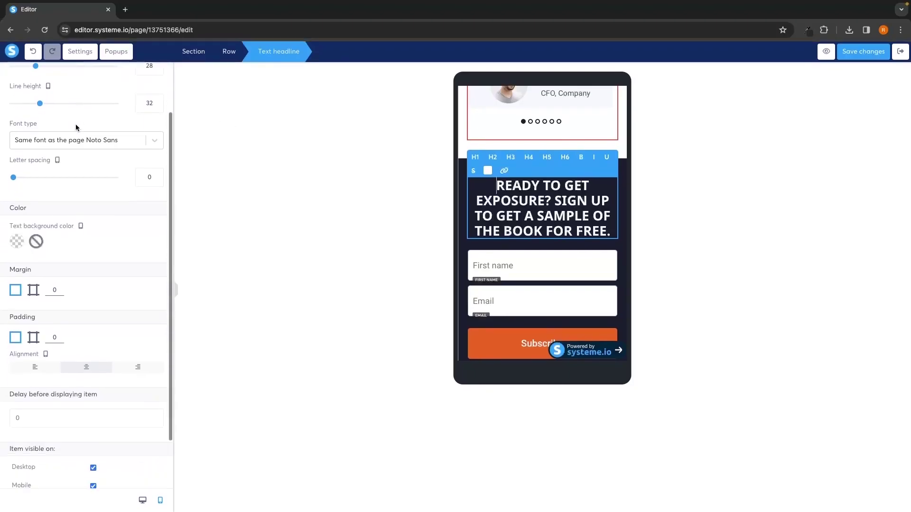
scroll(76, 124, down, 1)
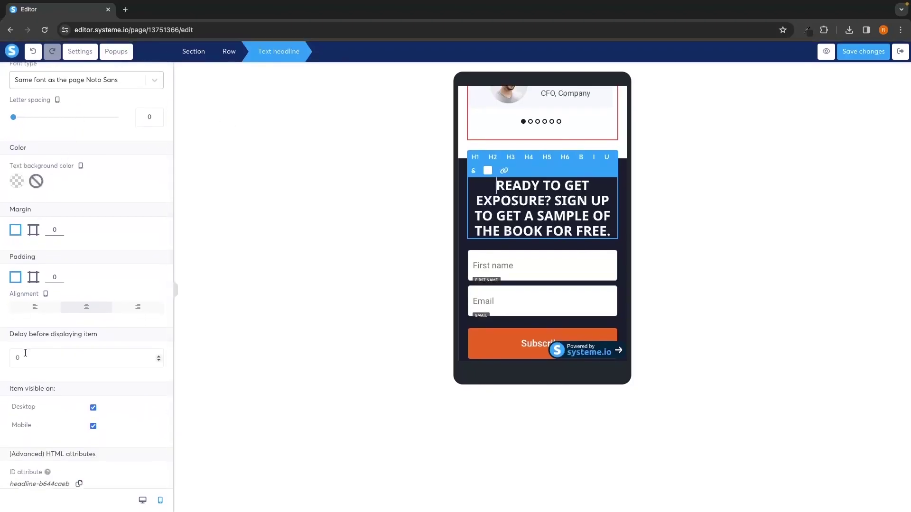
drag(9, 390, 59, 389)
drag(12, 407, 34, 409)
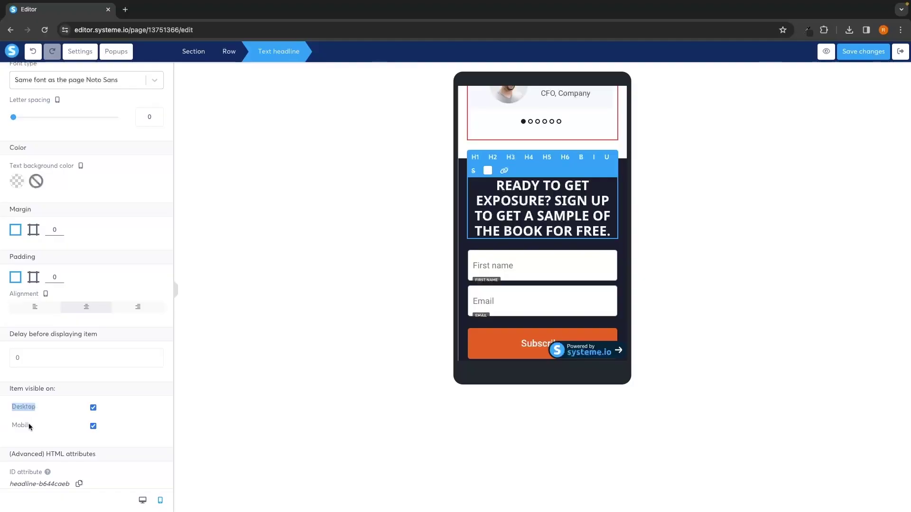
key(Escape)
Step: Hide the hero's book image on mobile and check the image in the desktop version
scroll(470, 256, up, 10)
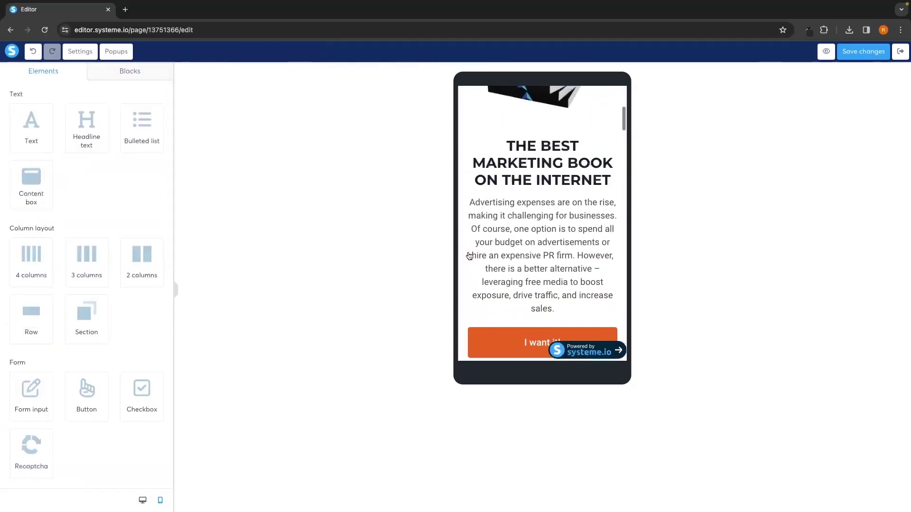
scroll(469, 256, up, 5)
click(530, 253)
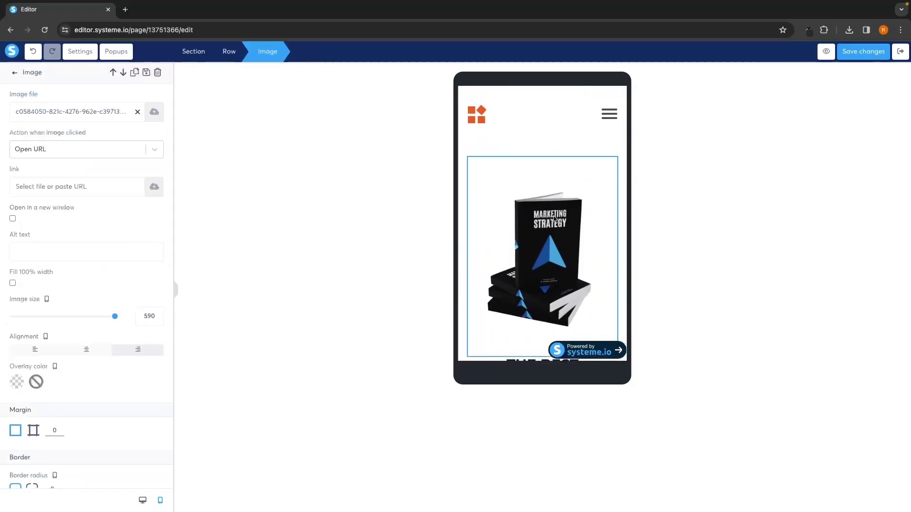
scroll(152, 274, down, 7)
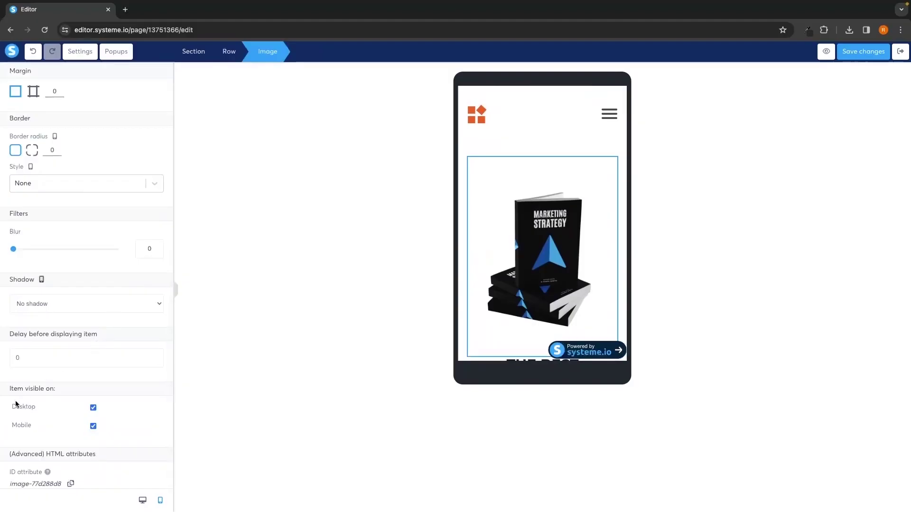
click(93, 427)
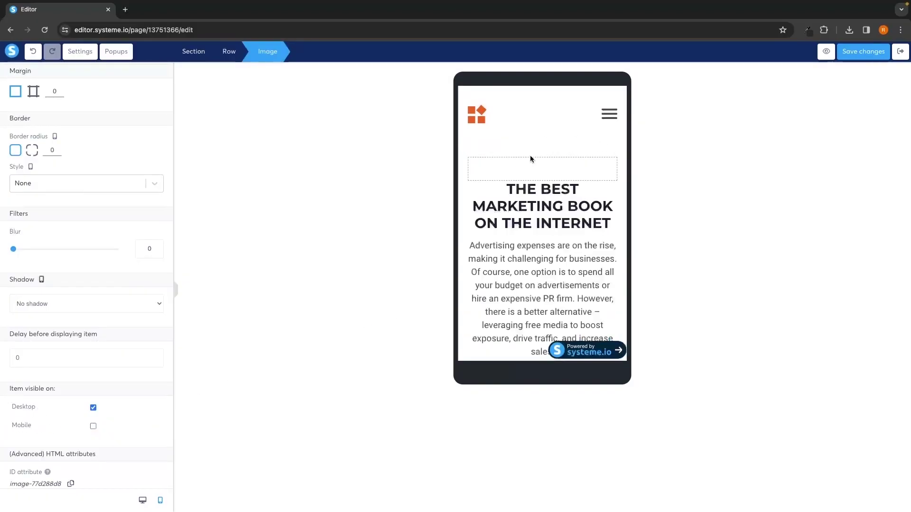
click(143, 500)
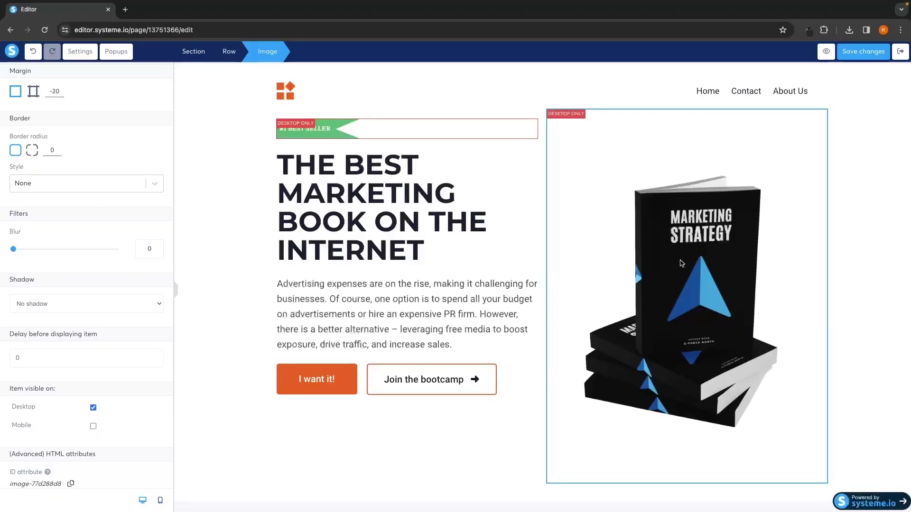
Step: Make the hero's book image visible on mobile only and check it in the mobile version
click(93, 409)
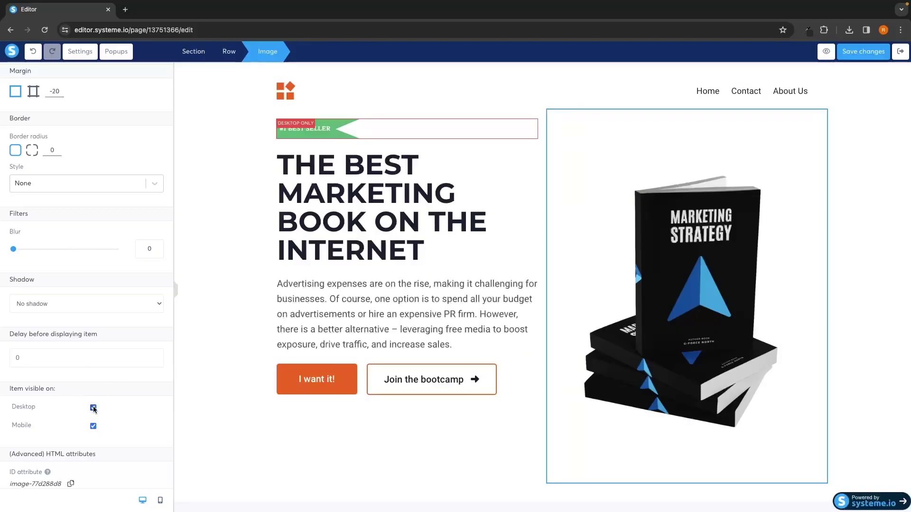
click(93, 409)
click(160, 501)
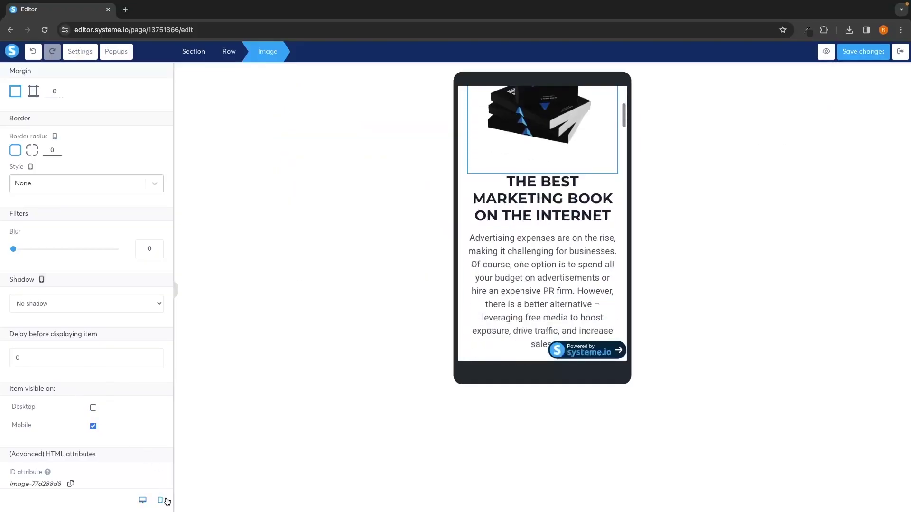
scroll(520, 246, down, 10)
scroll(590, 184, up, 10)
scroll(570, 185, down, 2)
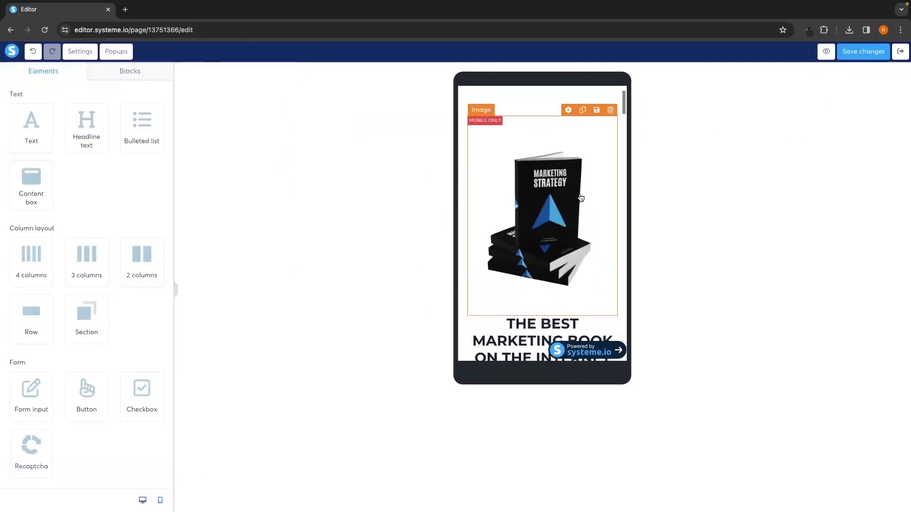
Step: Return to the desktop version, save the sales page changes and exit to the Marketing Book funnel
click(143, 499)
click(842, 203)
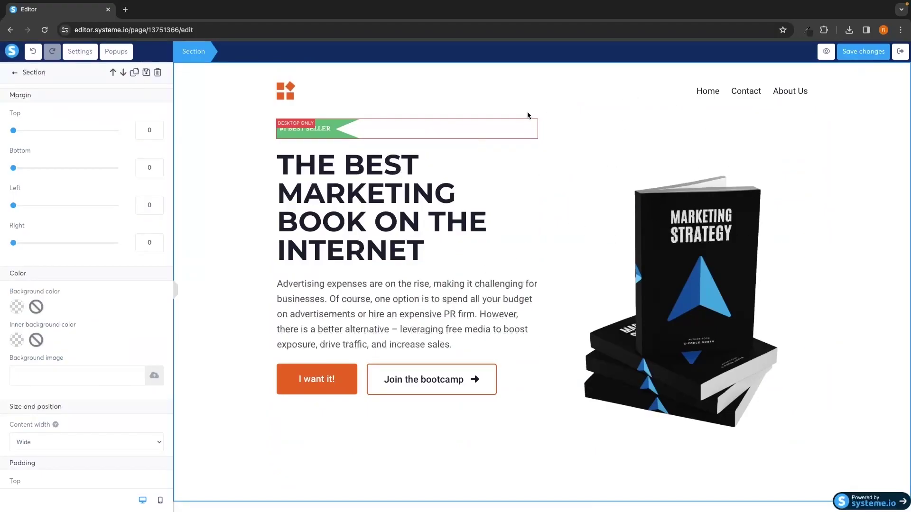
click(852, 56)
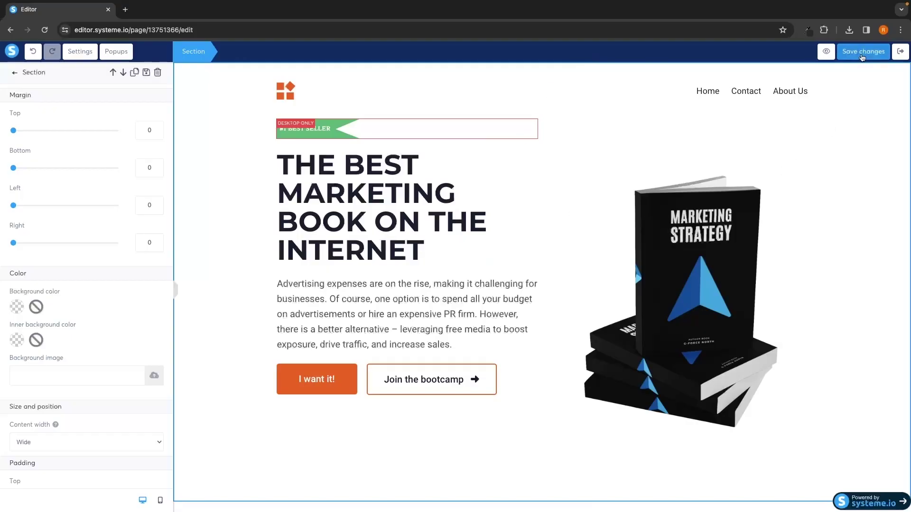
click(901, 52)
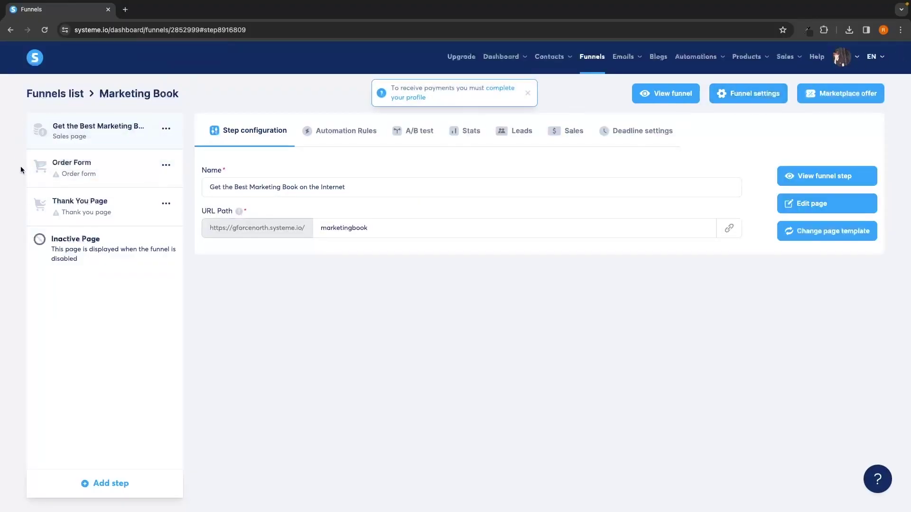
Step: Open the funnel's Order Form step and browse the order page templates
click(74, 176)
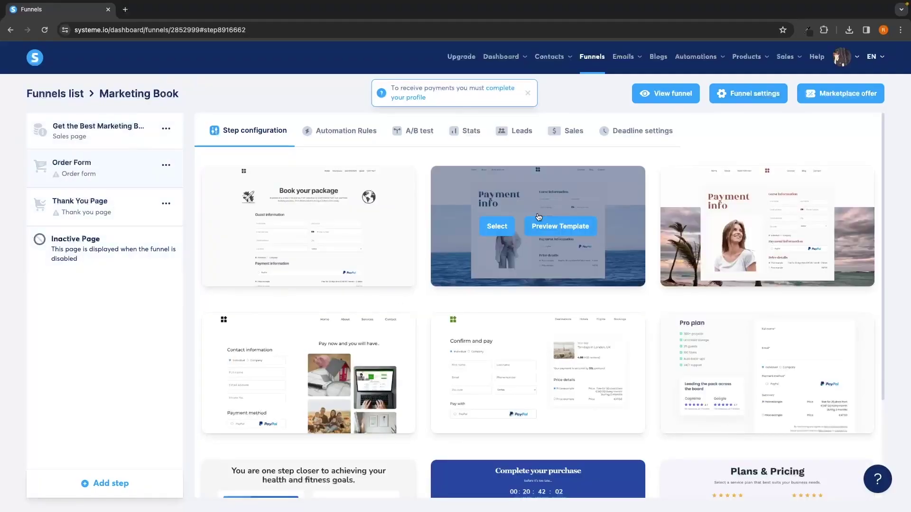
scroll(503, 147, down, 2)
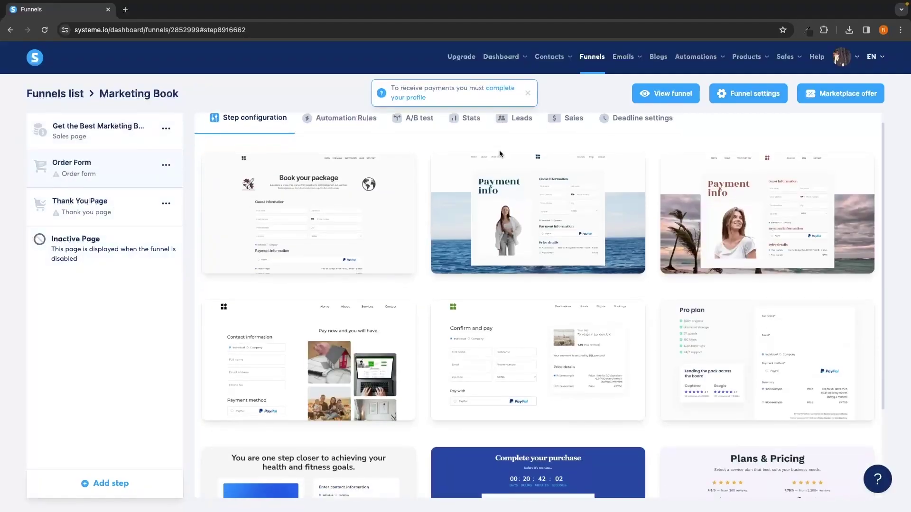
mouse_move(497, 176)
scroll(497, 176, down, 1)
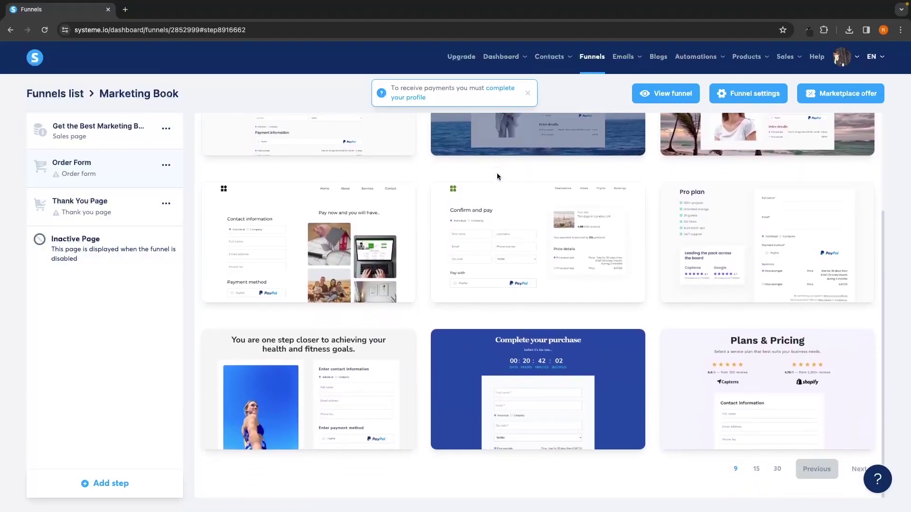
mouse_move(481, 229)
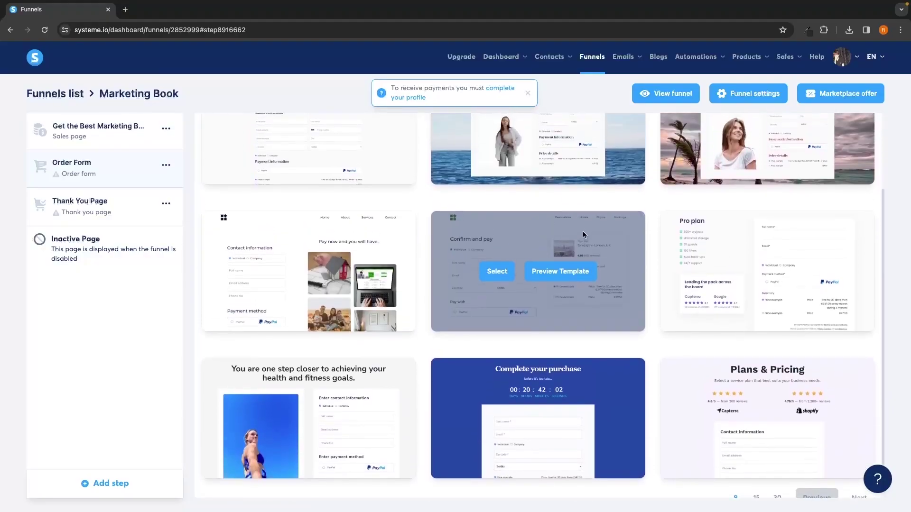
mouse_move(664, 214)
scroll(665, 214, up, 2)
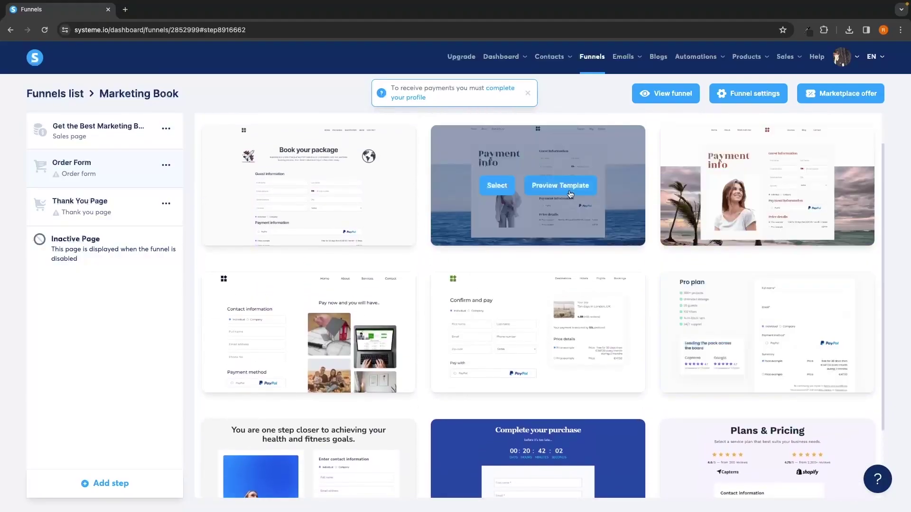
mouse_move(554, 334)
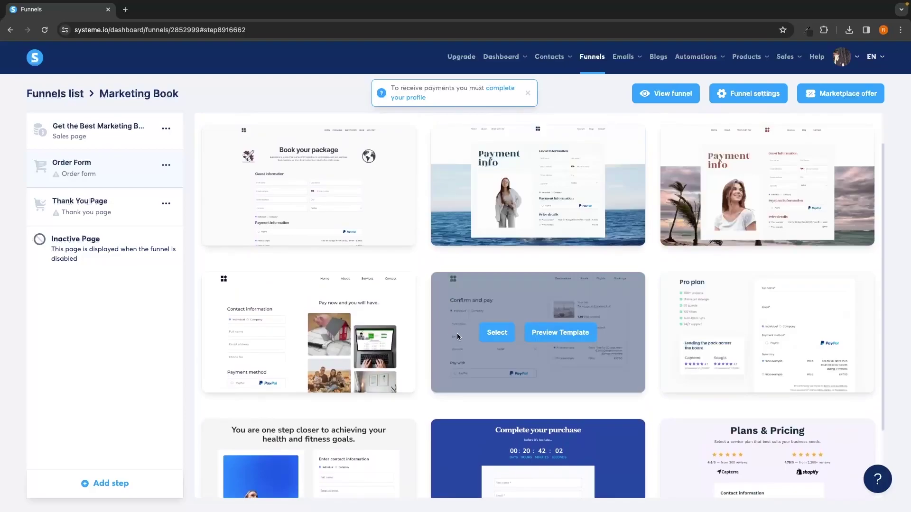
Step: Preview the "Confirm and pay" order page template and apply it to the Order Form step
click(564, 335)
scroll(524, 300, down, 1)
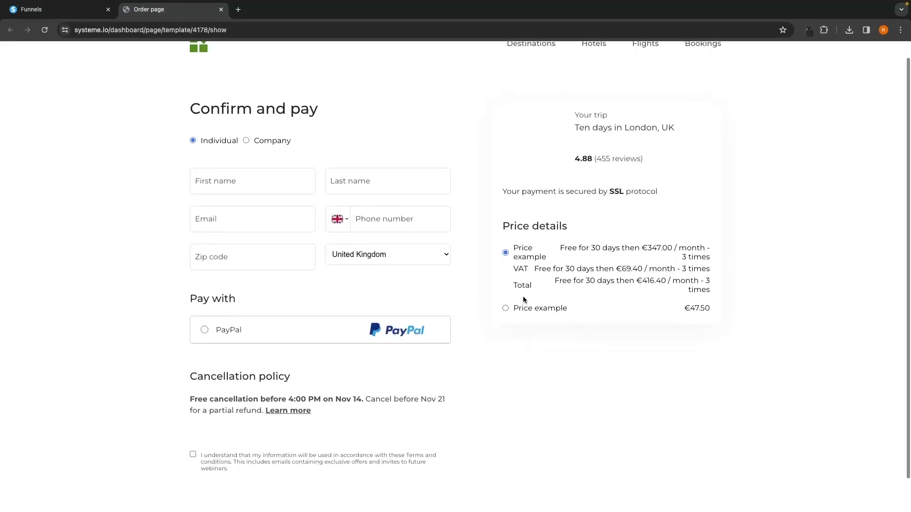
scroll(242, 205, up, 1)
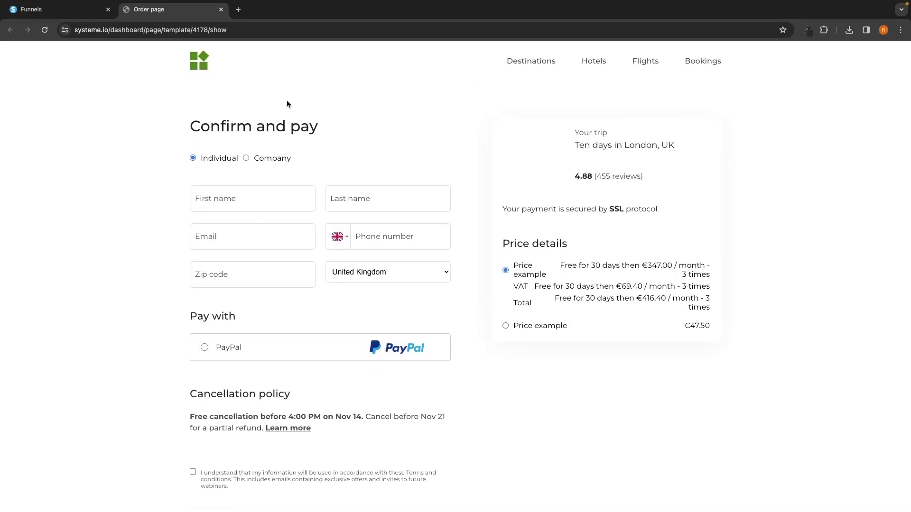
click(221, 9)
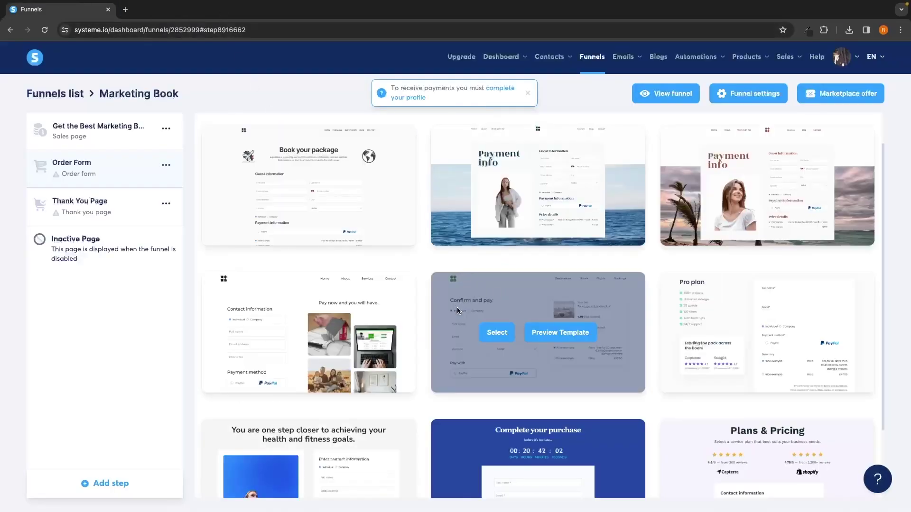
click(496, 335)
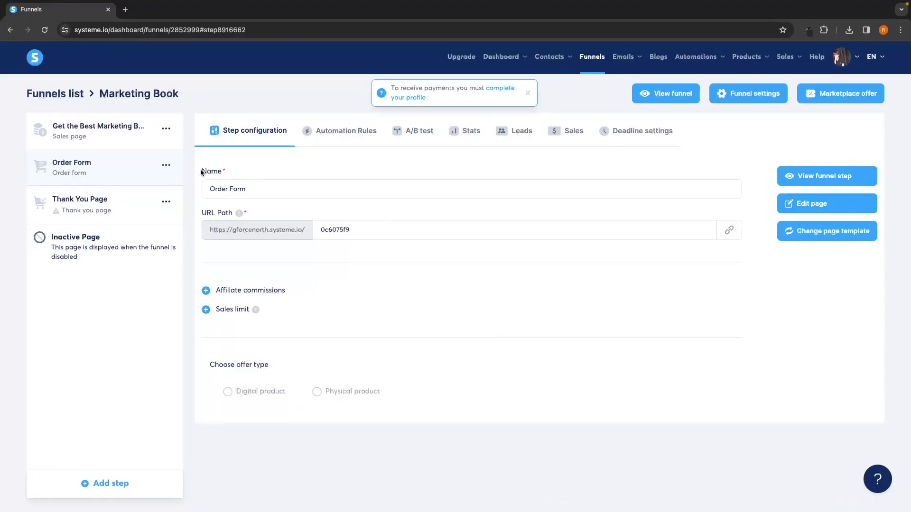
drag(201, 172, 258, 172)
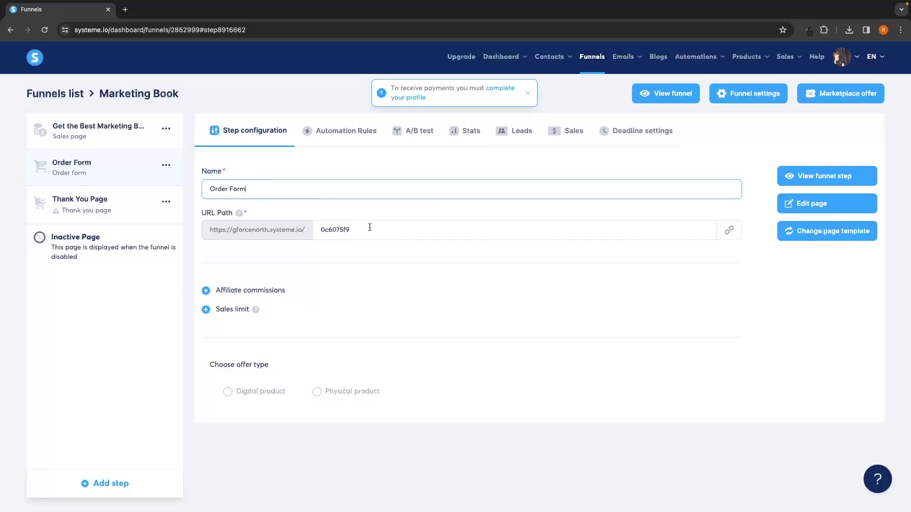
Step: Set the Order Form step's URL path to "orderform" and open its page for editing
drag(370, 227, 300, 231)
text(orderform)
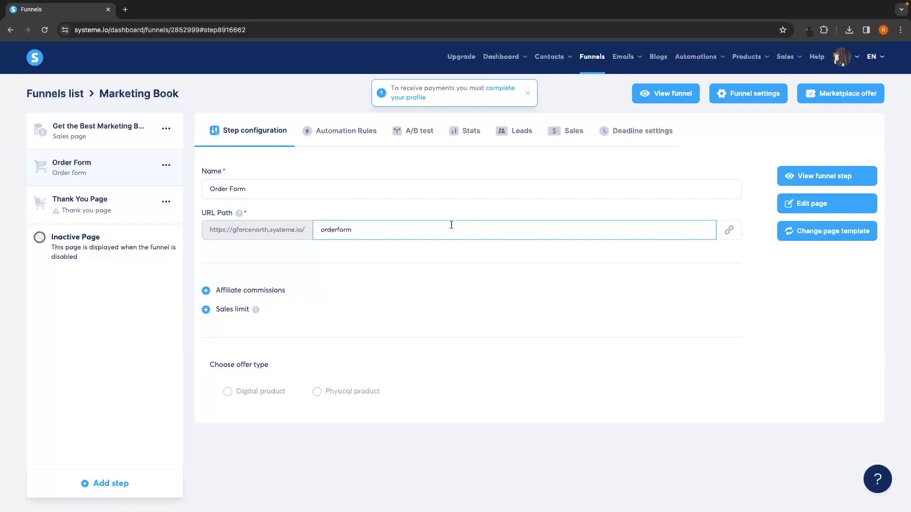
key(shift+Tab)
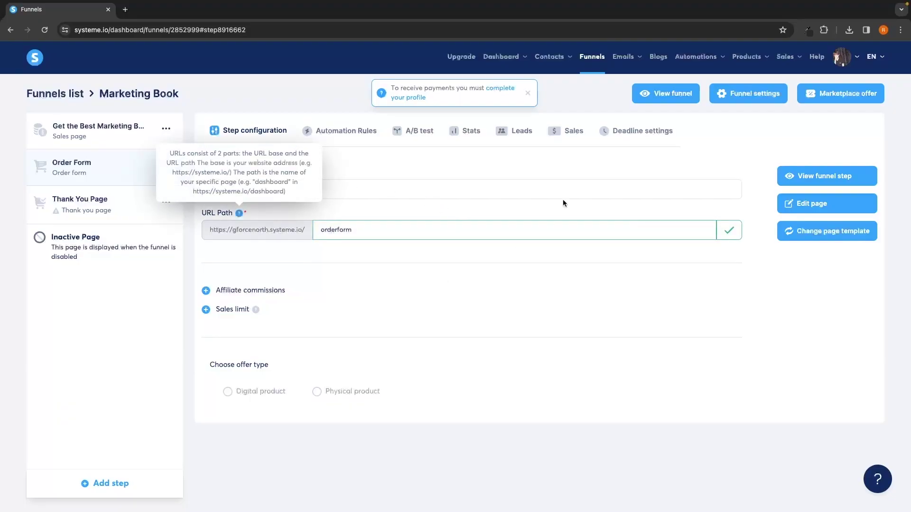
click(803, 209)
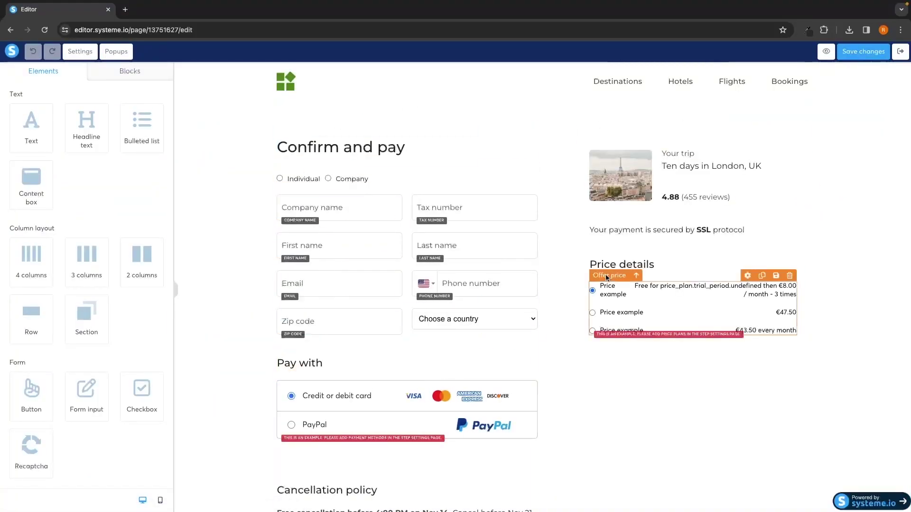
Step: Examine the order page's "Confirm and pay" heading, customer fields, payment methods and price details
scroll(472, 185, down, 2)
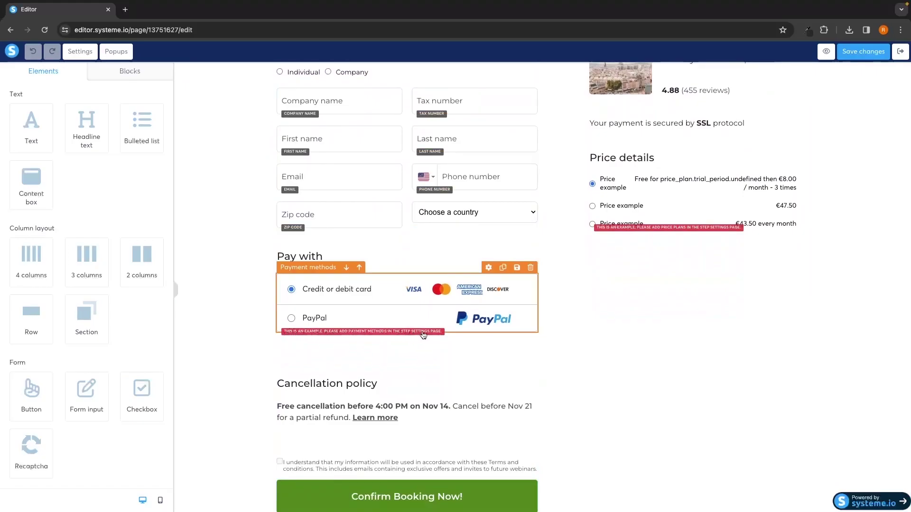
scroll(424, 335, up, 2)
click(404, 147)
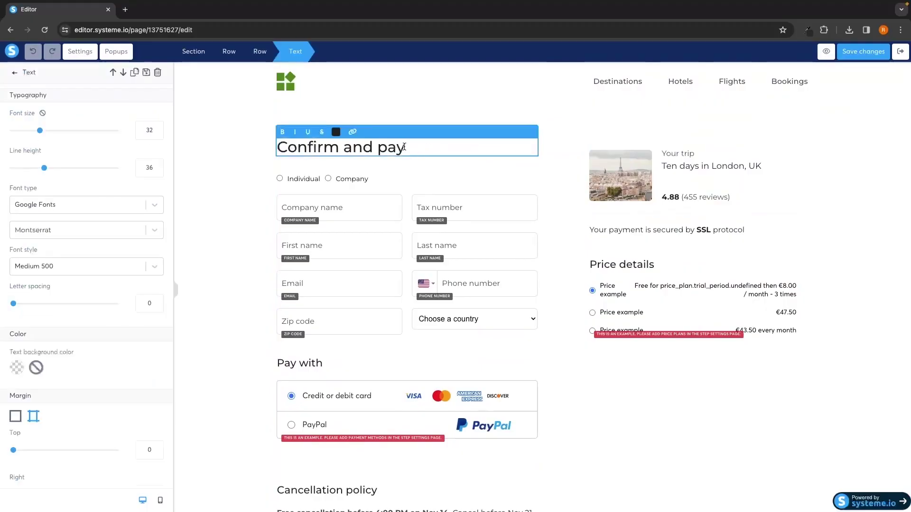
drag(404, 147, 276, 150)
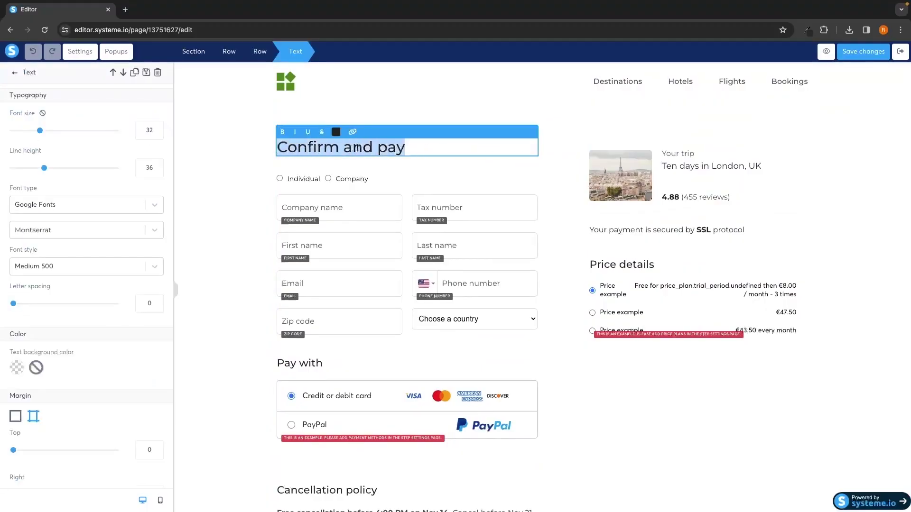
click(401, 148)
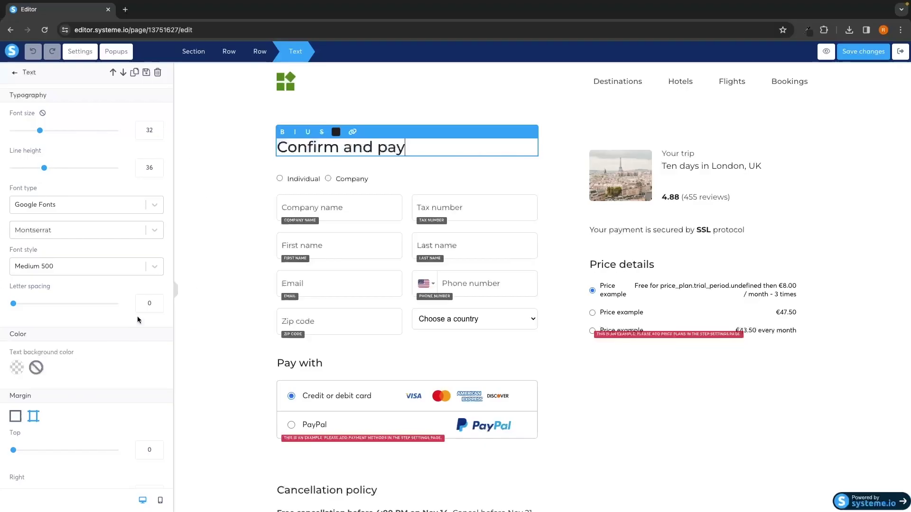
click(394, 264)
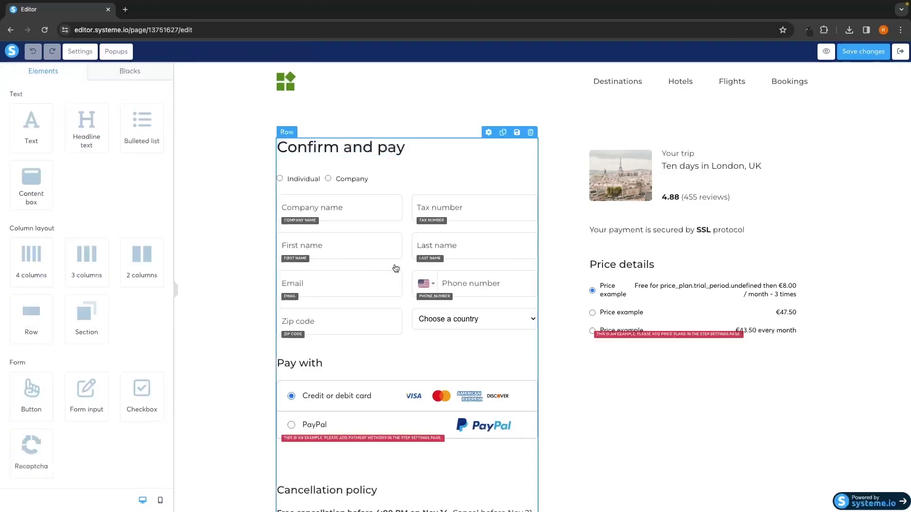
click(394, 259)
scroll(394, 258, down, 2)
click(397, 253)
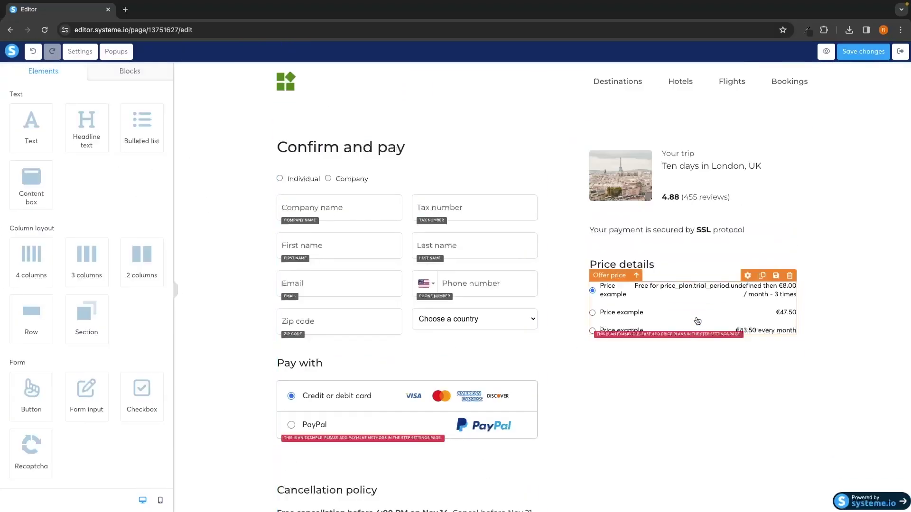
Step: Replace the London trip photo with the Marketing Strategy book image from the already uploaded images
click(633, 172)
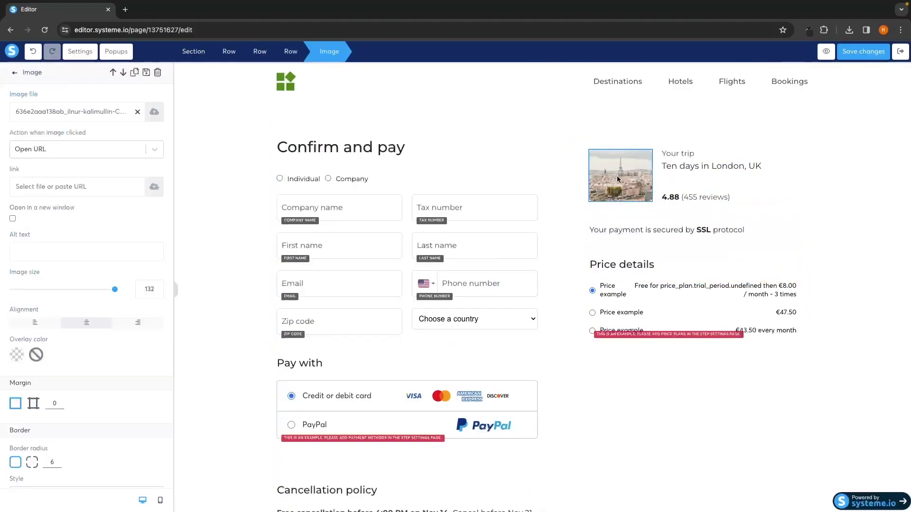
click(160, 112)
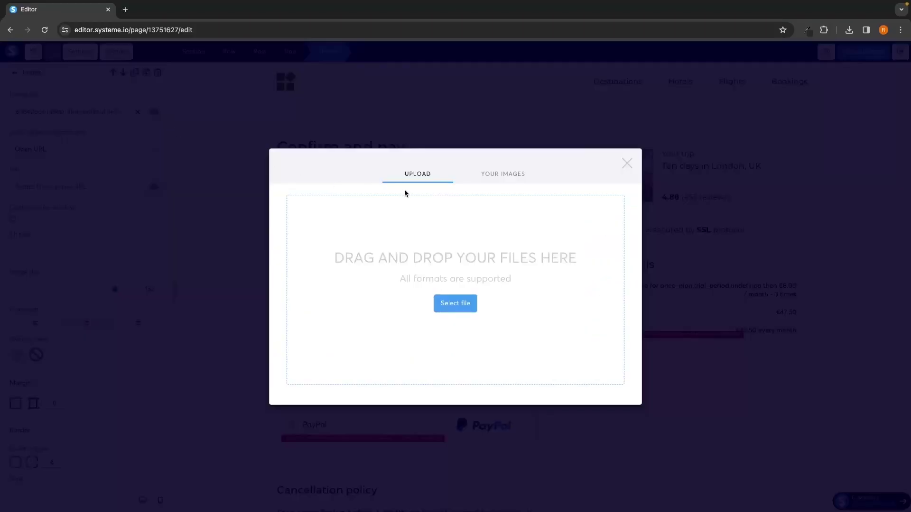
click(490, 177)
click(316, 219)
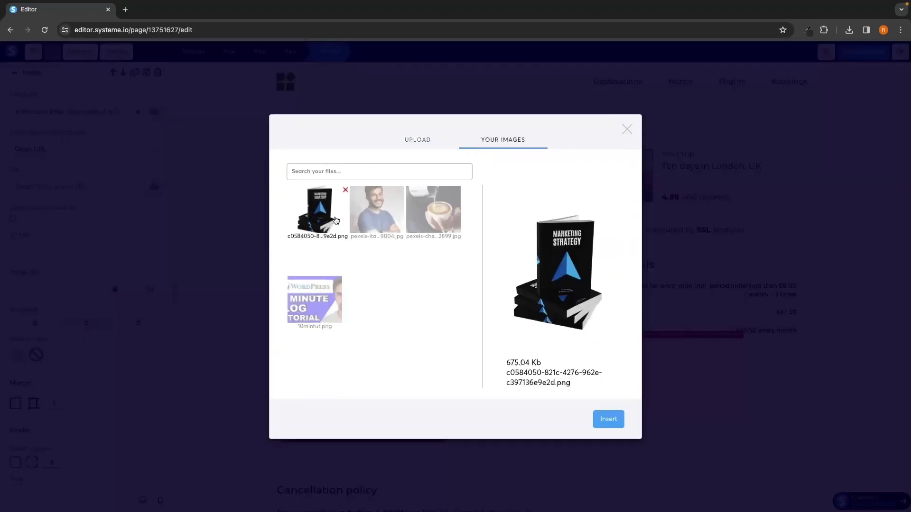
click(611, 426)
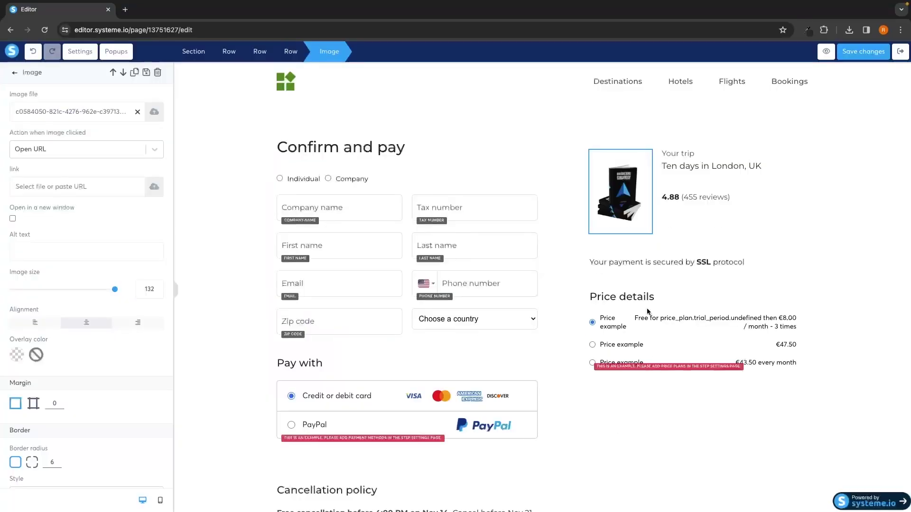
click(741, 187)
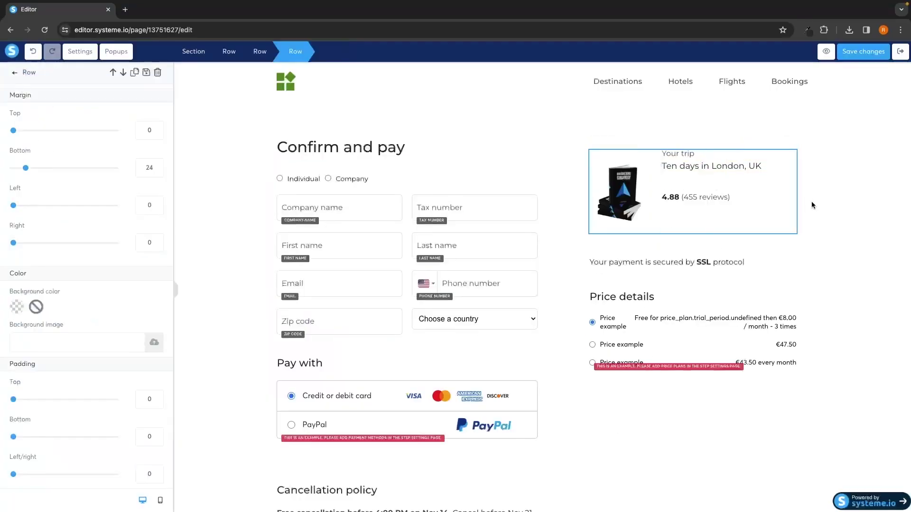
click(812, 201)
Step: Change the text beside the book image to "Your book" with "Marketing Strategy" as the product title
double_click(696, 164)
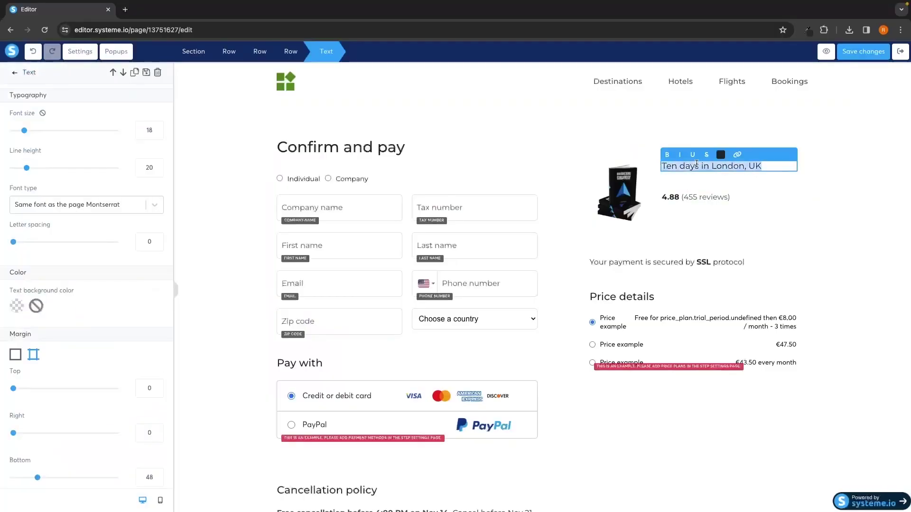
click(752, 184)
click(690, 153)
double_click(688, 153)
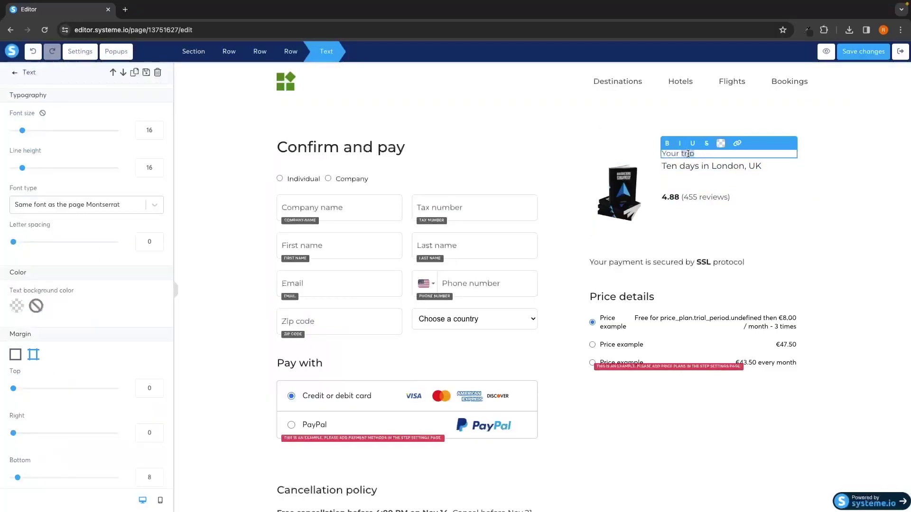
text(book)
triple_click(690, 170)
text(Ma)
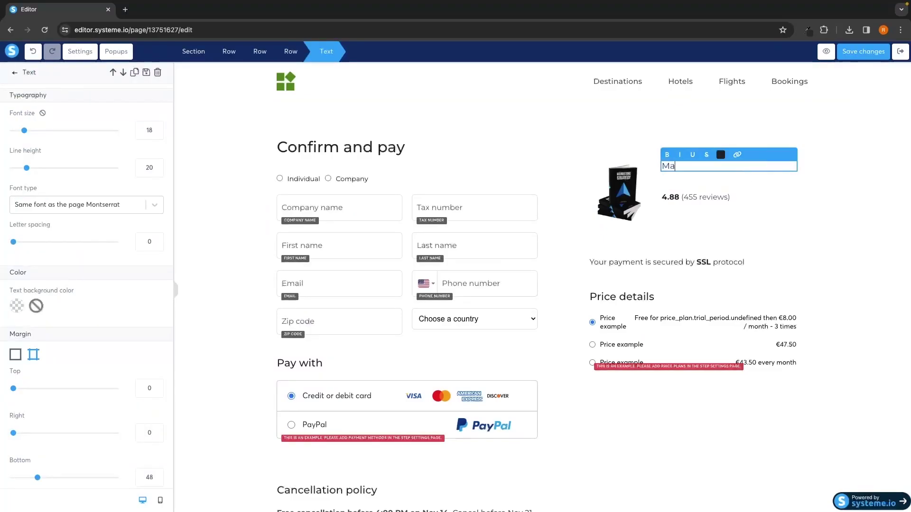
text(rketing Strategy)
click(821, 178)
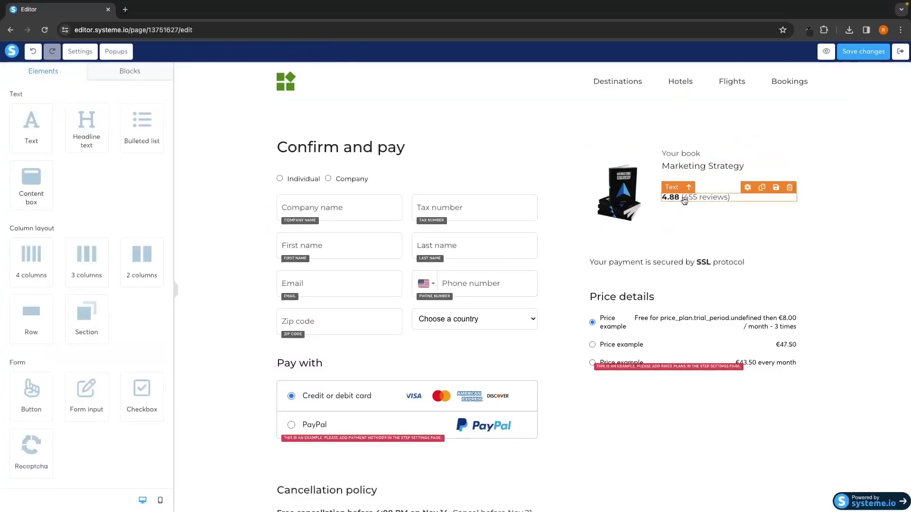
Step: Change the review count under the product title to "1,455 reviews"
click(685, 197)
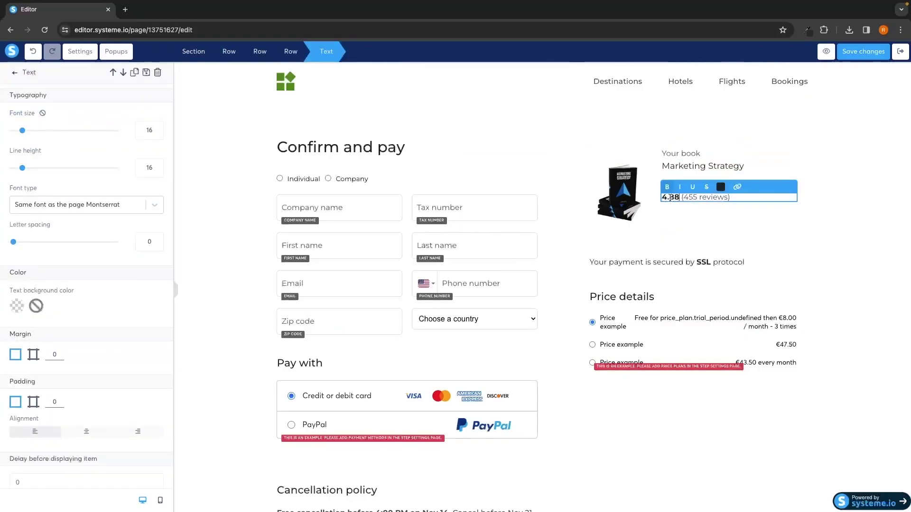
click(686, 198)
text(1,)
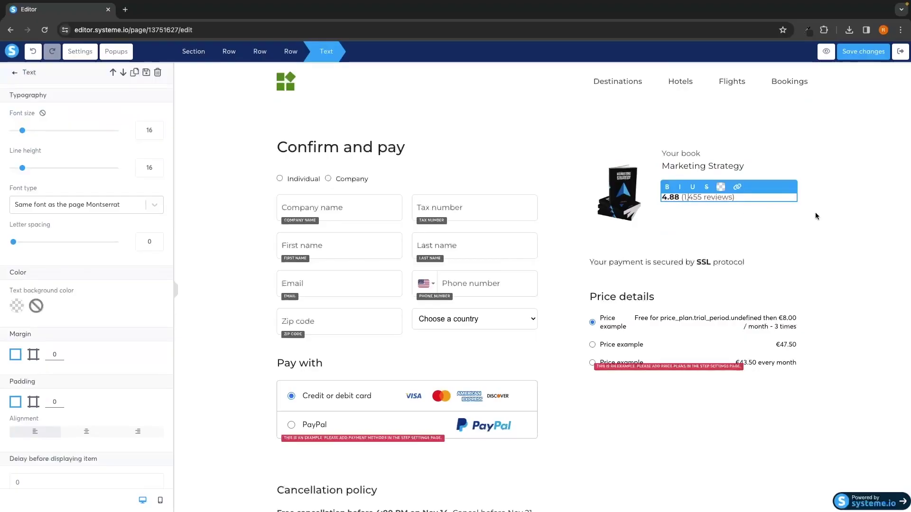
click(815, 212)
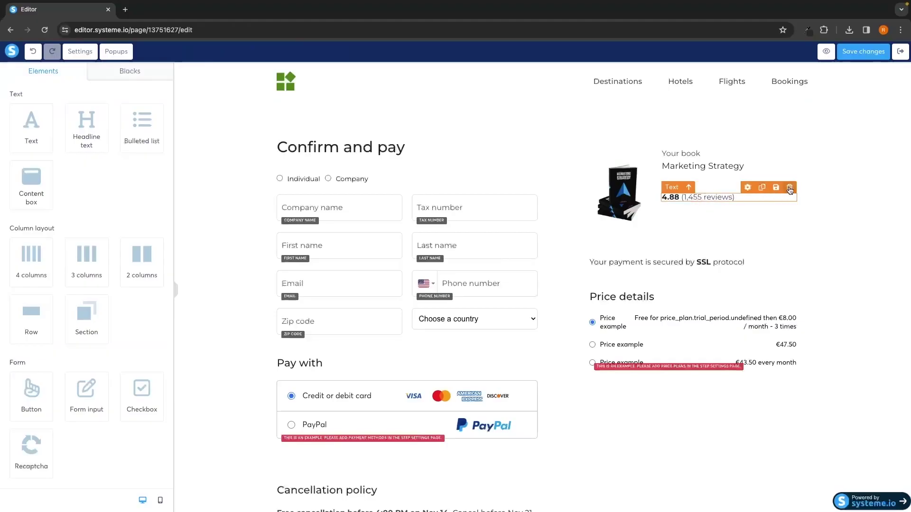
Step: Look over the rest of the order page, save the changes and exit to the Marketing Book funnel
scroll(815, 232, down, 2)
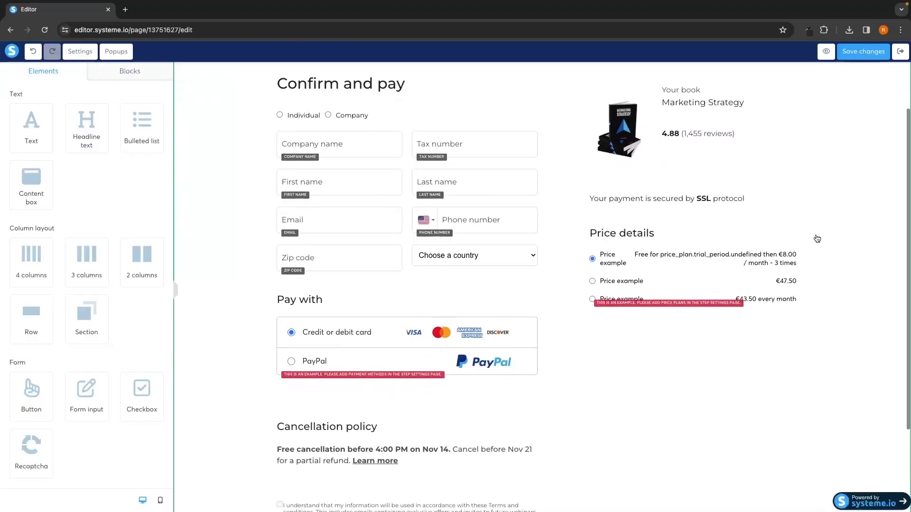
scroll(816, 238, down, 3)
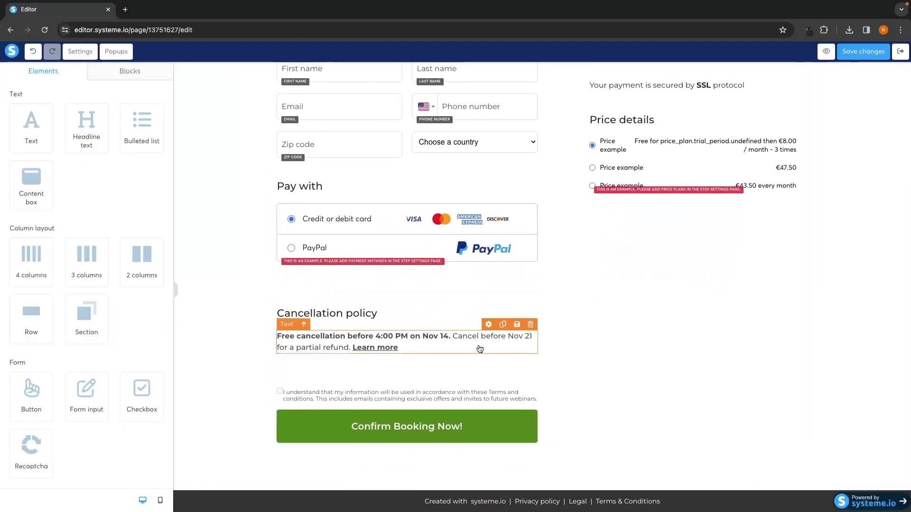
scroll(570, 305, up, 3)
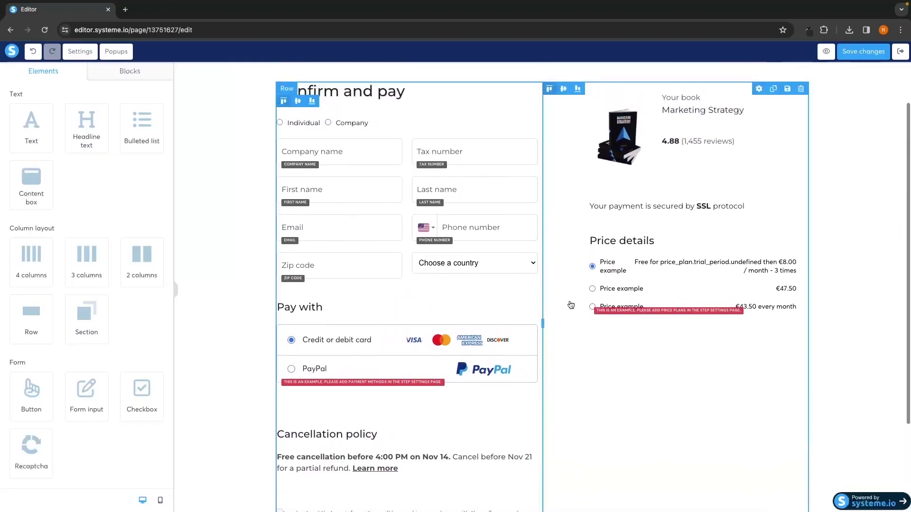
scroll(571, 305, up, 2)
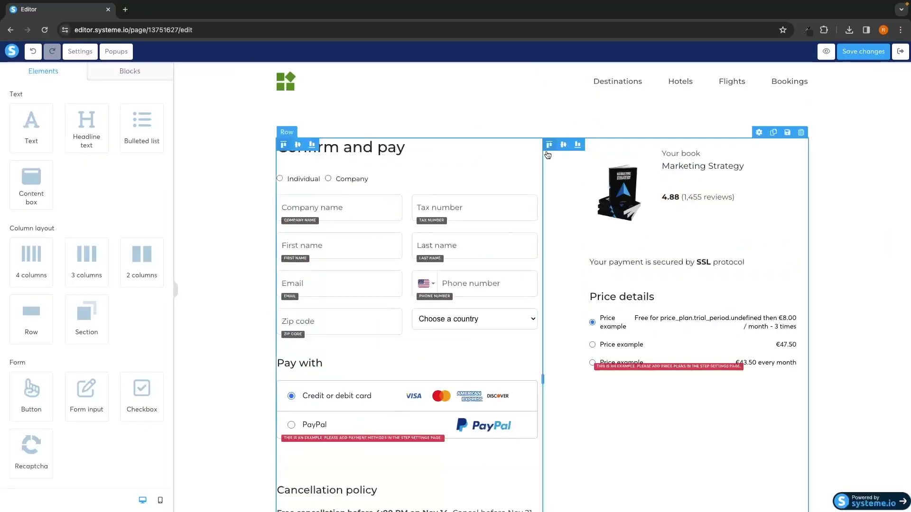
click(880, 53)
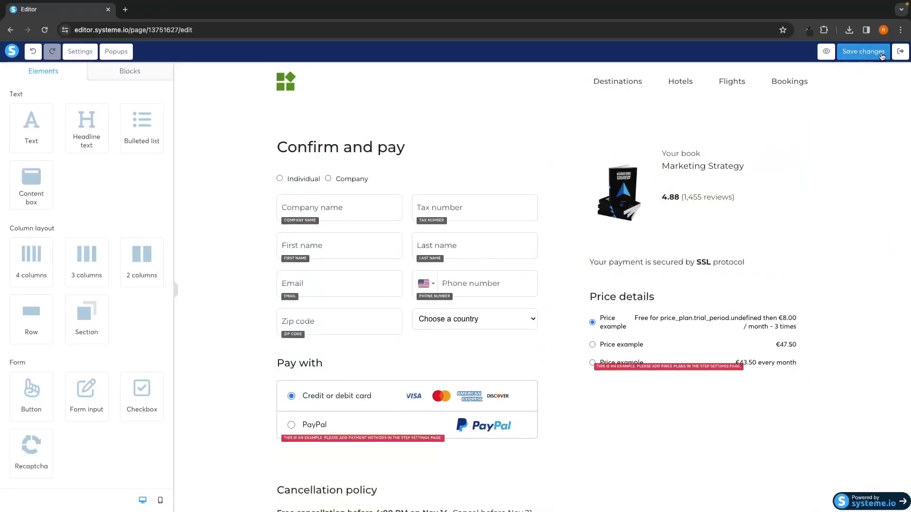
click(900, 51)
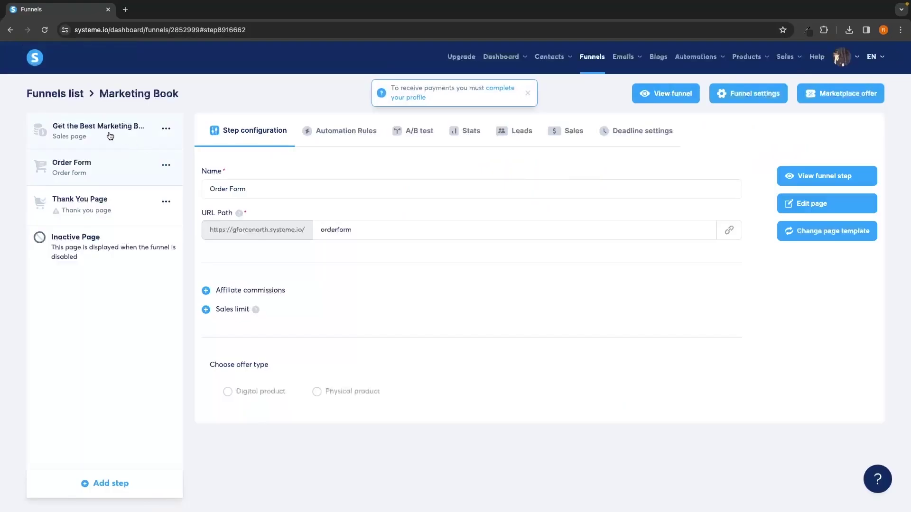
Step: Open the funnel's Thank You Page step and apply the "Thank you for registering!" template
click(48, 203)
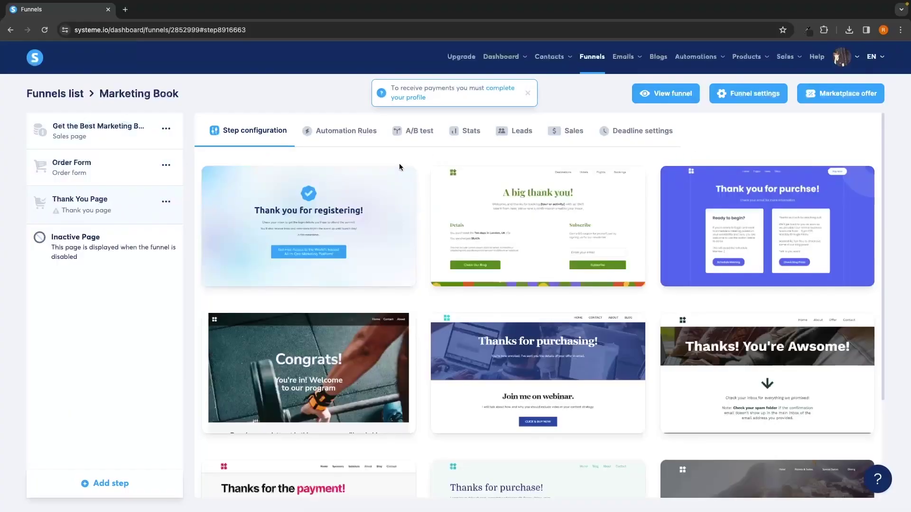
mouse_move(395, 193)
click(267, 226)
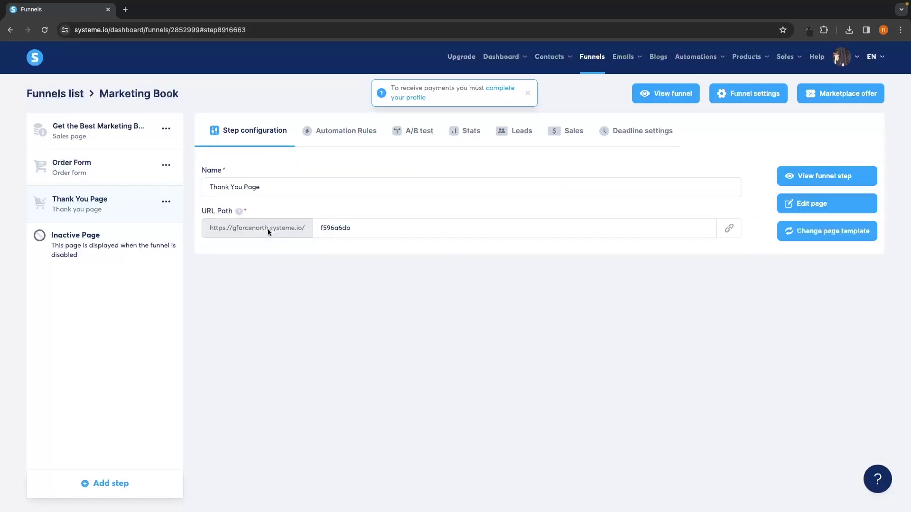
Step: Set the Thank You Page step's URL path to "thankyoupage" and open its page for editing
drag(351, 228, 326, 225)
key(BackSpace)
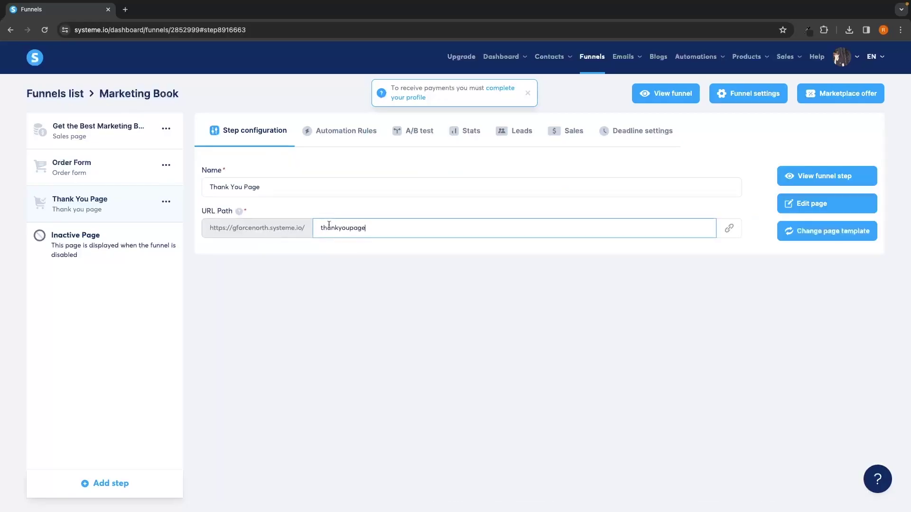
click(809, 204)
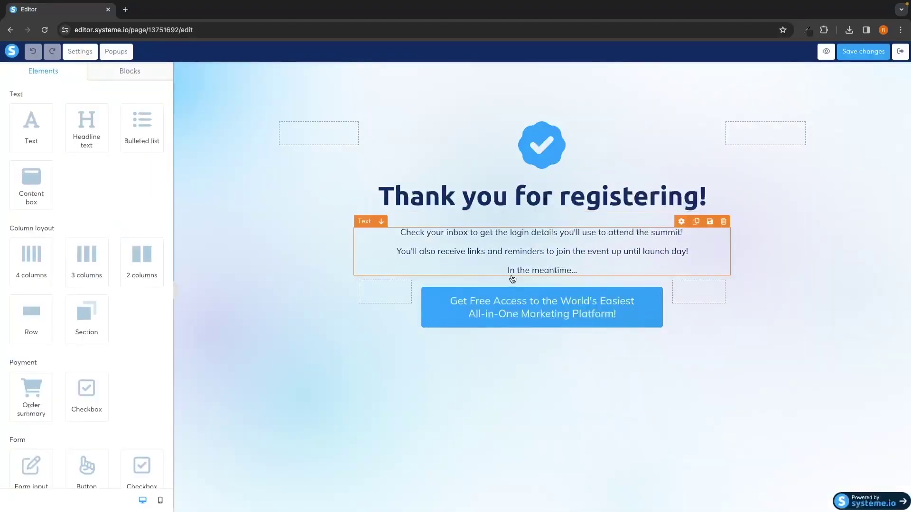
Step: Examine the thank-you page's check mark image and the body text below its headline
click(562, 152)
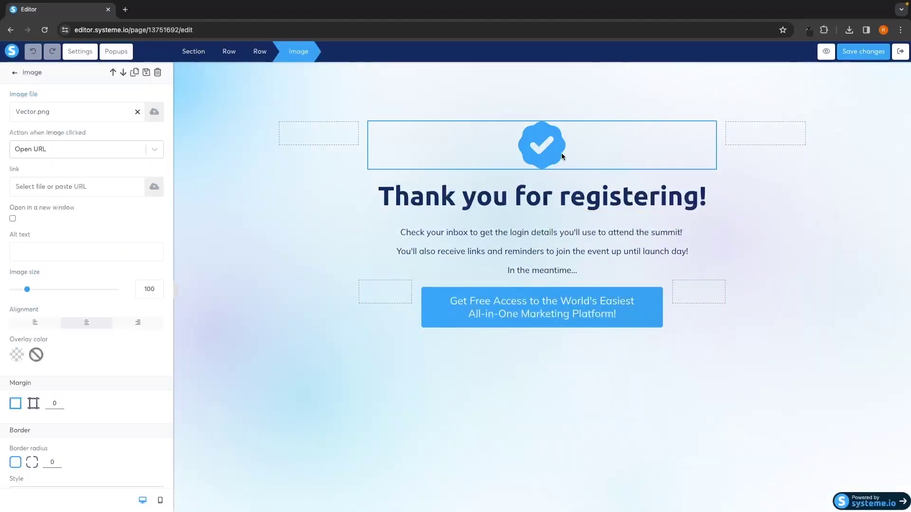
click(770, 268)
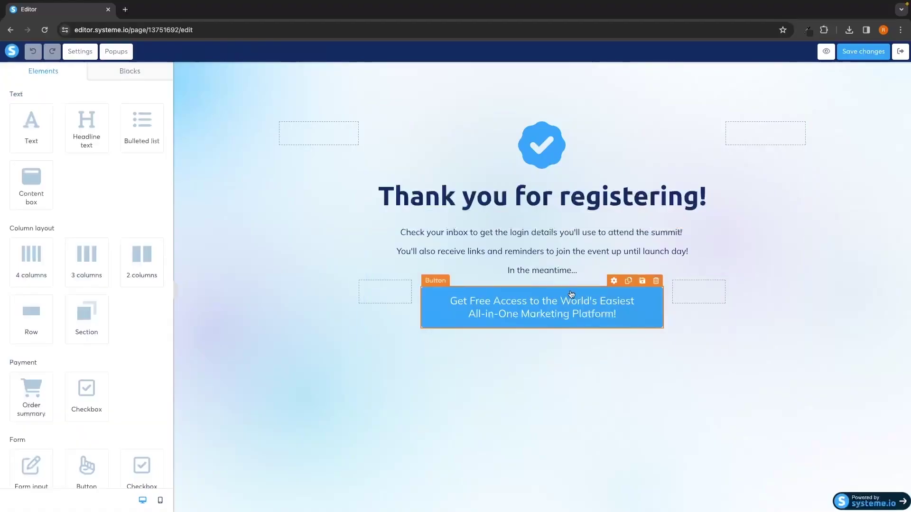
click(579, 270)
drag(579, 271, 379, 234)
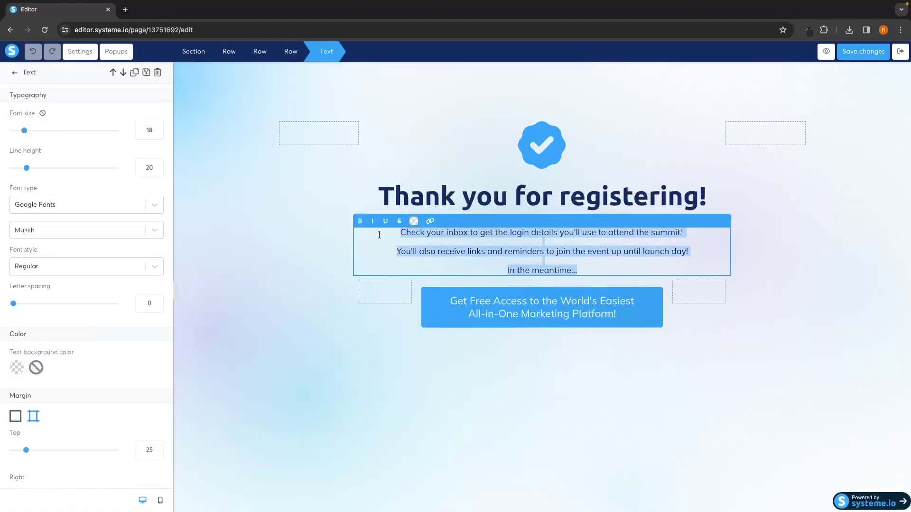
click(500, 332)
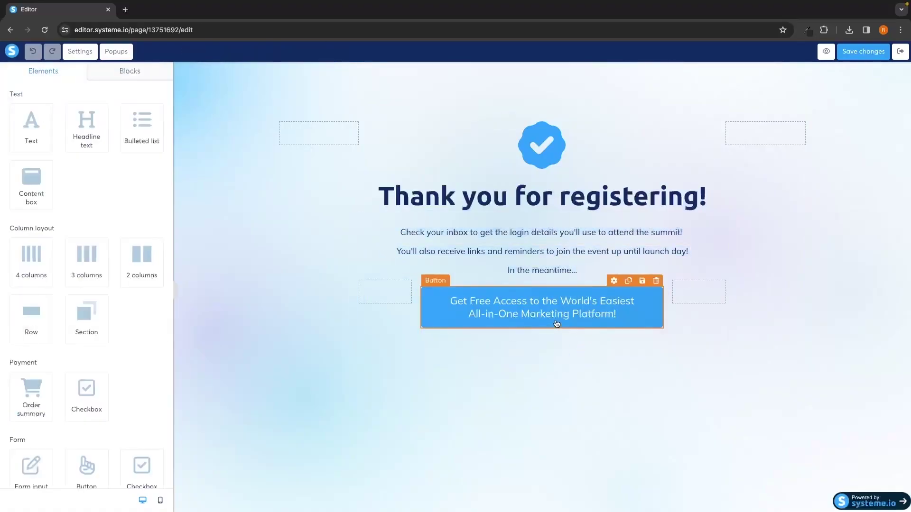
Step: Examine the thank-you page's call-to-action button below the body text and the row that contains it
click(491, 313)
click(595, 359)
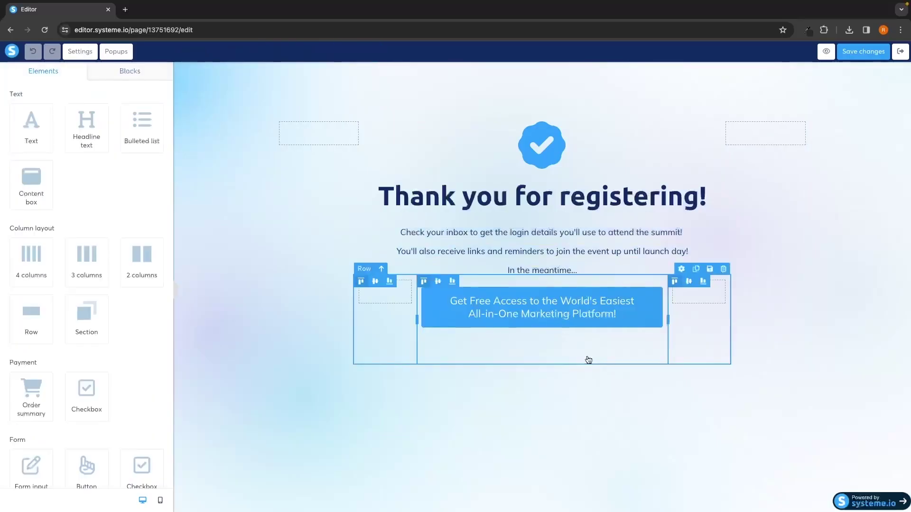
click(570, 324)
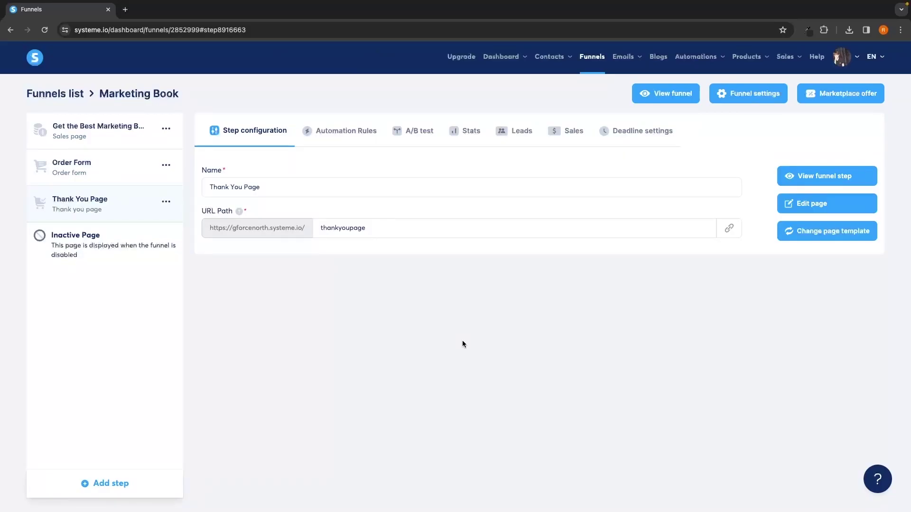
Step: View the account's contacts list, followed by its email campaigns list
mouse_move(566, 67)
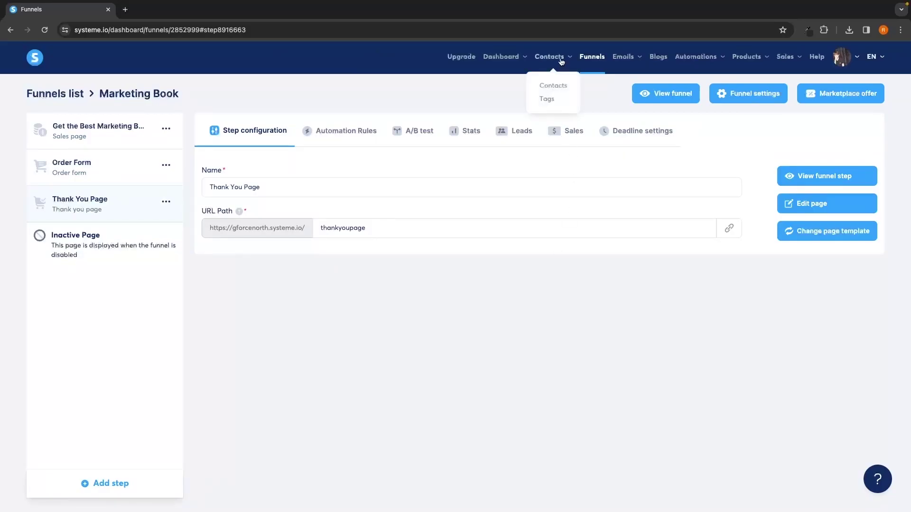
click(554, 87)
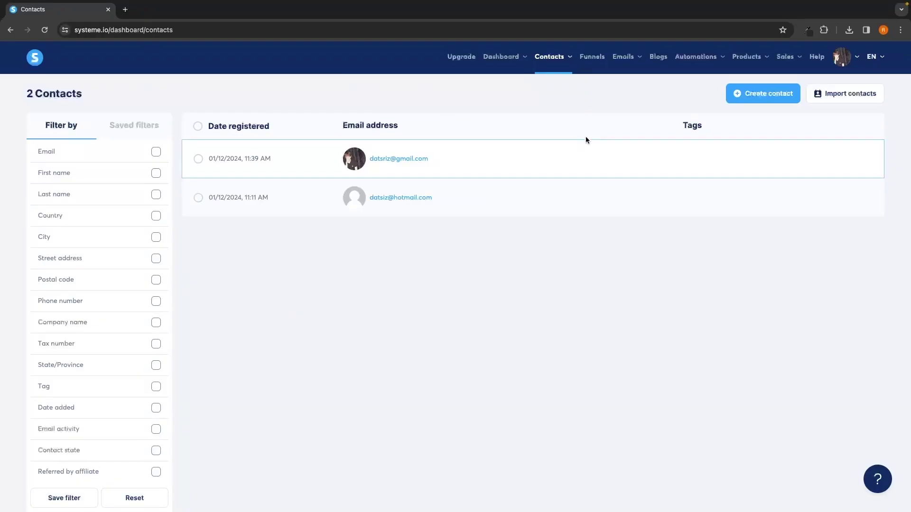
mouse_move(625, 64)
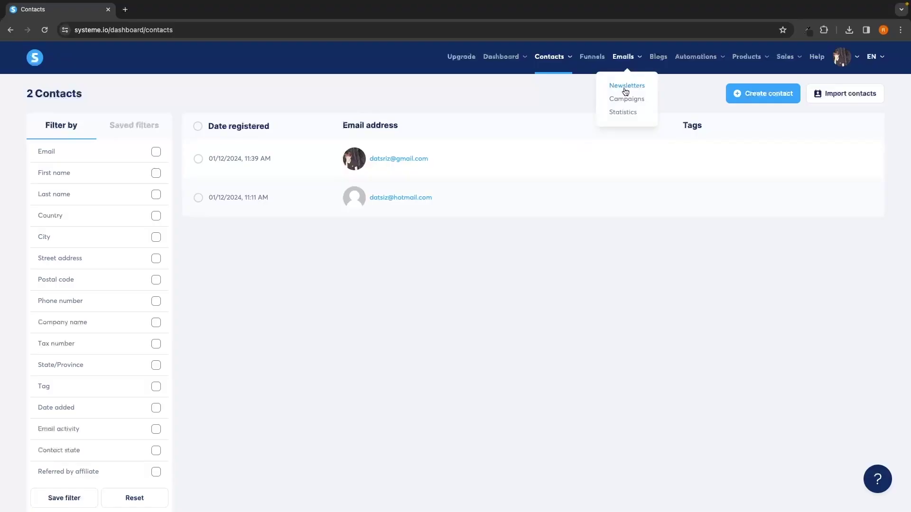
click(619, 105)
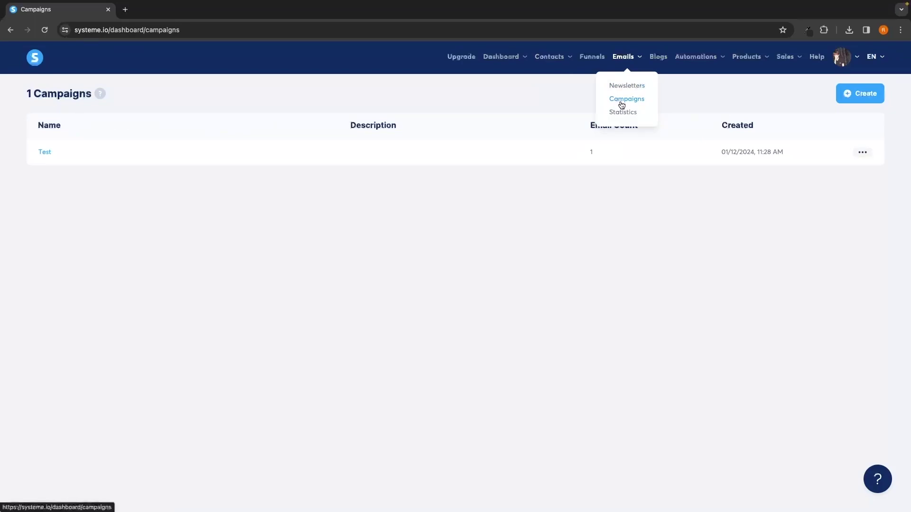
Step: Open the product orders list to review the customer orders
mouse_move(747, 60)
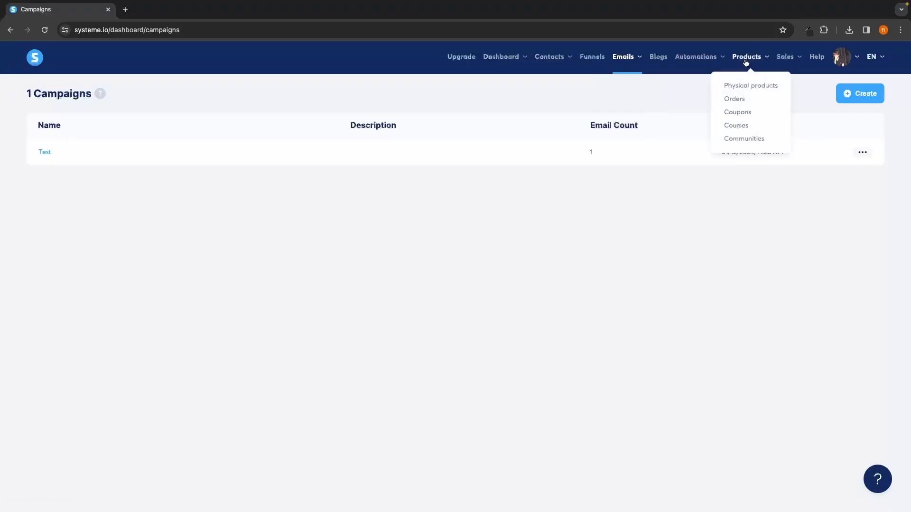
click(733, 101)
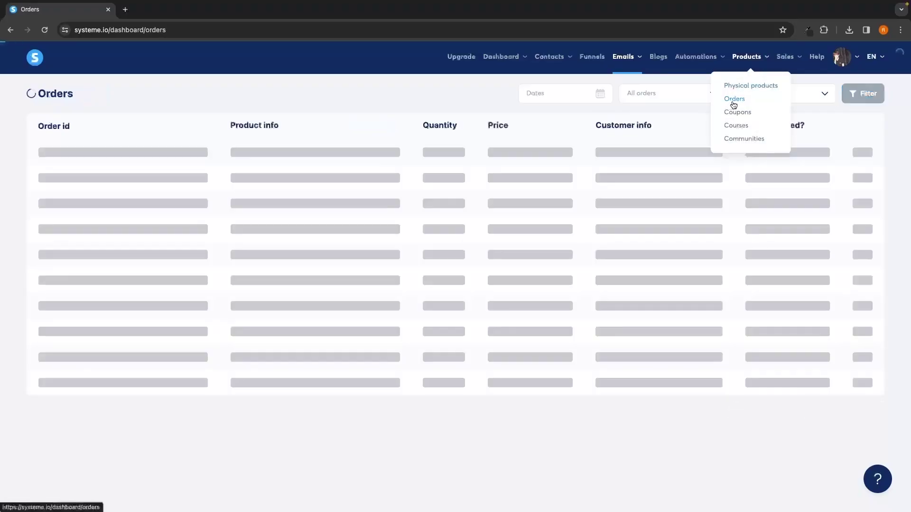